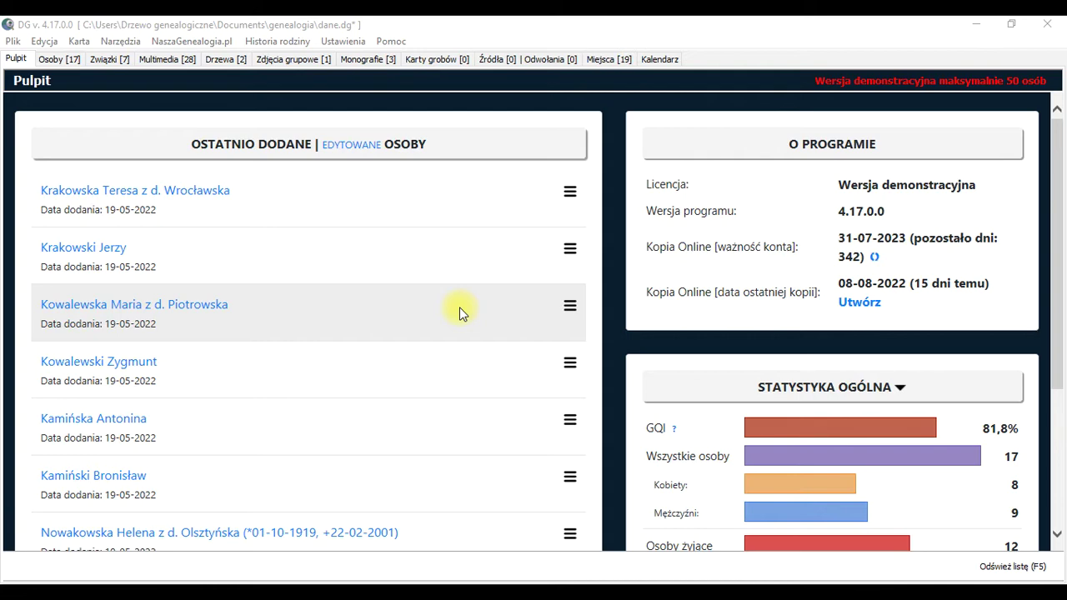
# Look through the Osoby, Związki and Multimedia record lists
pyautogui.click(50, 60)
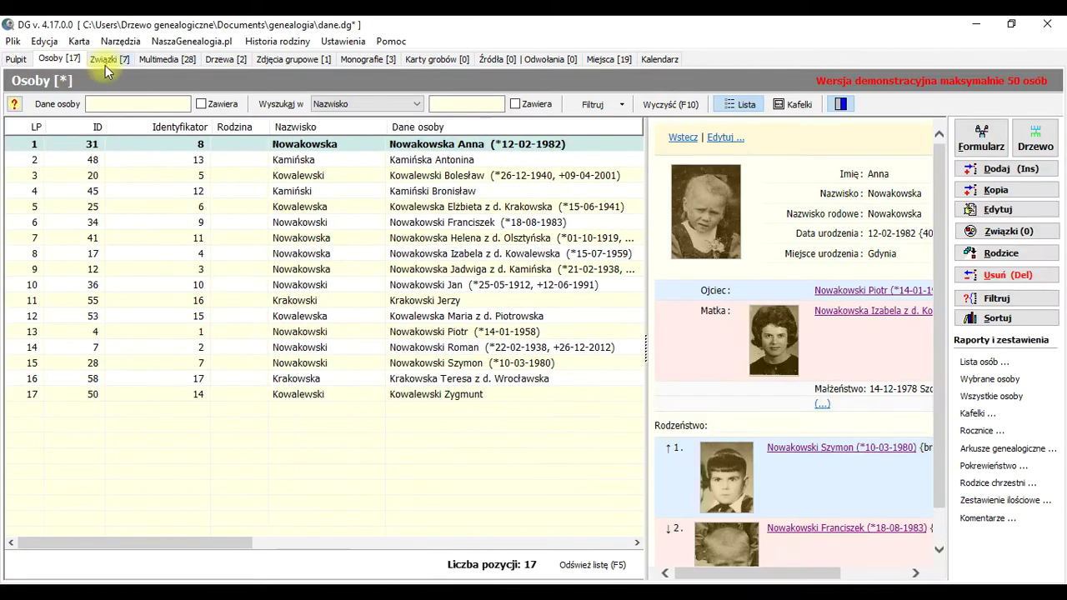
pyautogui.click(108, 60)
pyautogui.click(176, 61)
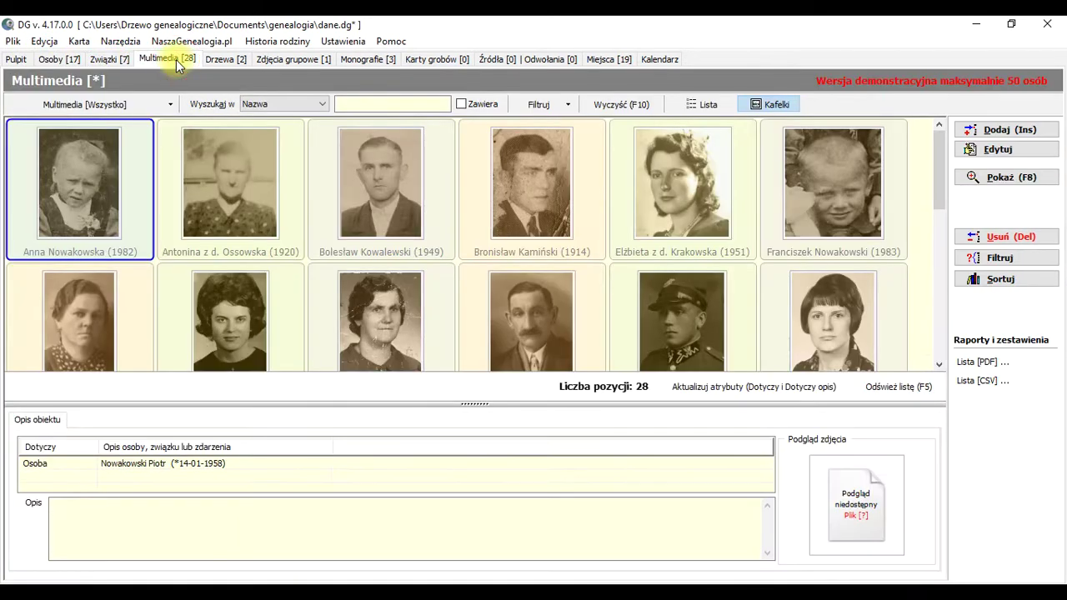
pyautogui.click(67, 61)
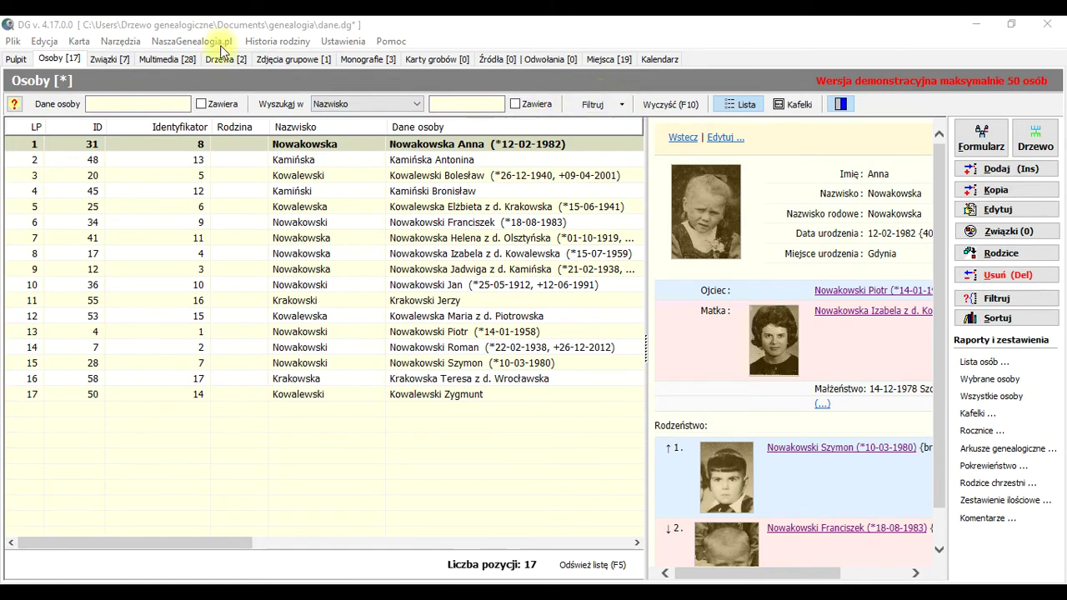
pyautogui.click(113, 63)
pyautogui.click(162, 60)
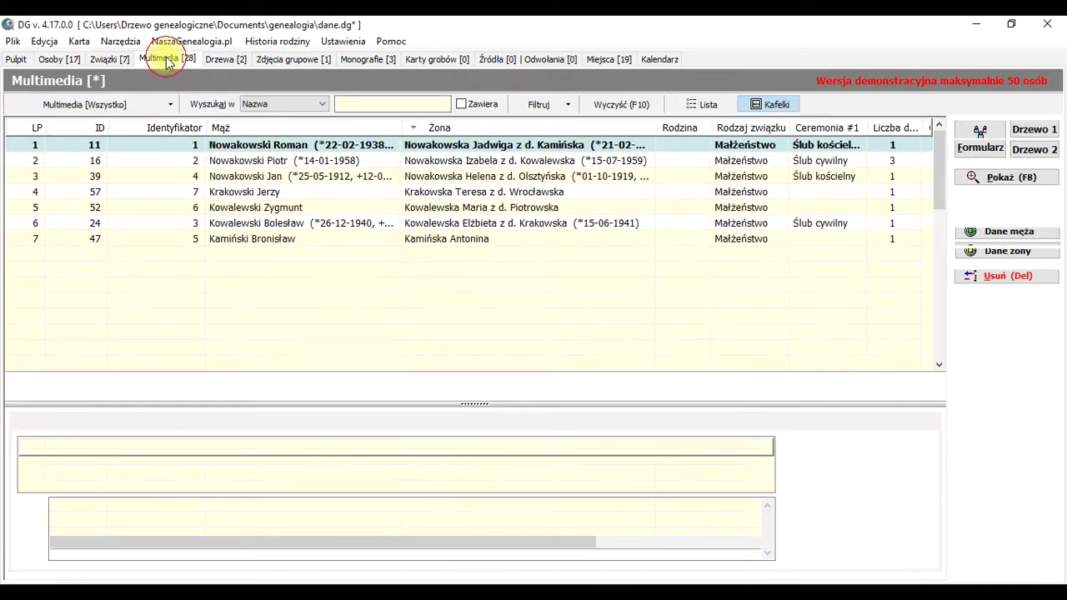
pyautogui.click(65, 60)
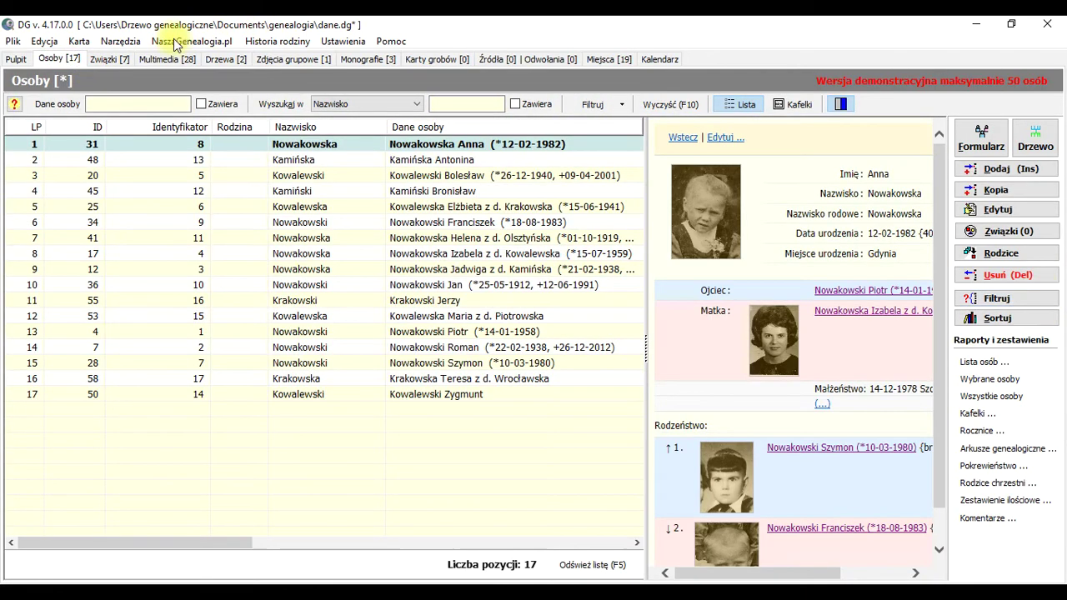
pyautogui.click(107, 59)
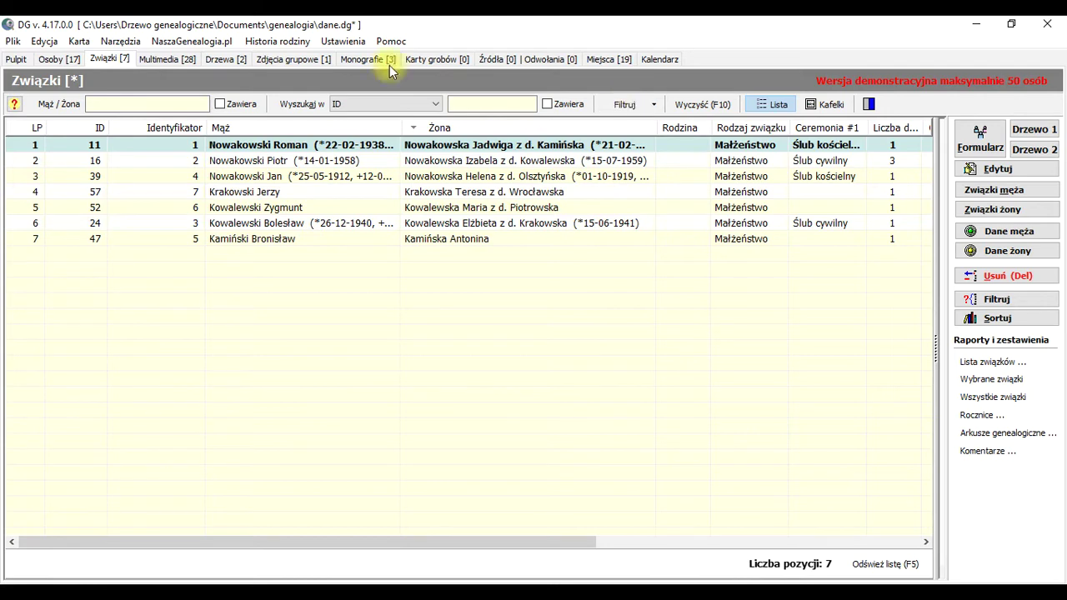
pyautogui.click(179, 59)
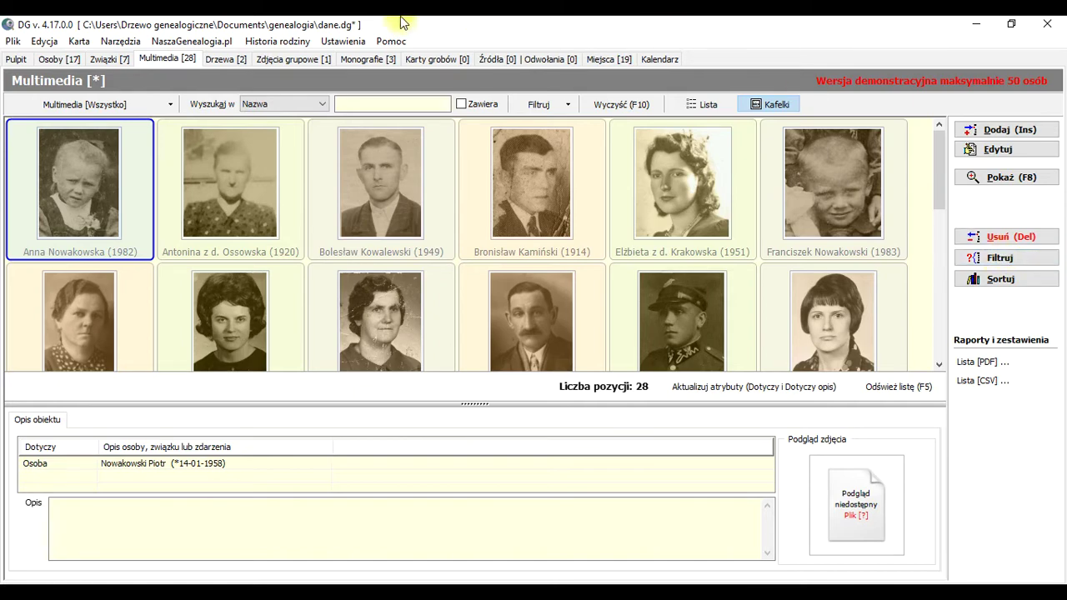
# Open the filter settings for the Osoby list and start a new filter
pyautogui.click(68, 60)
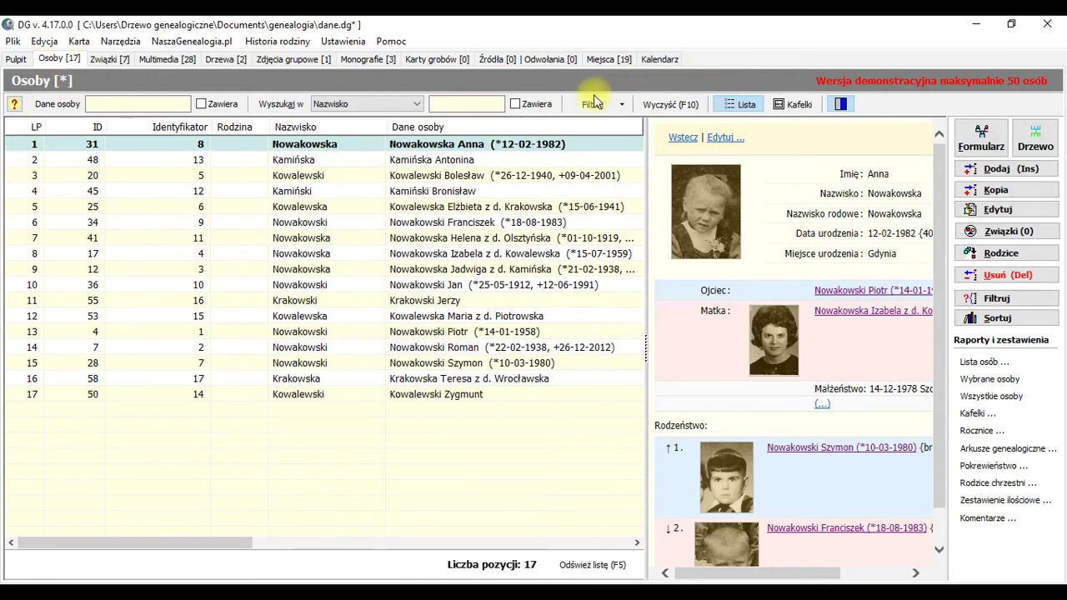
pyautogui.click(619, 104)
pyautogui.click(625, 125)
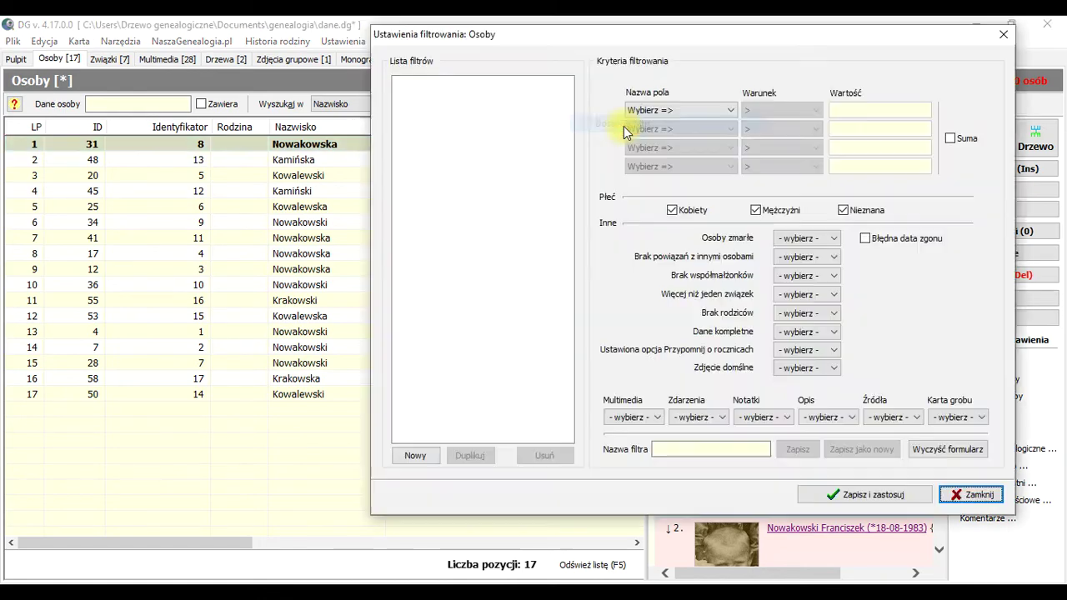
pyautogui.moveTo(660, 43); pyautogui.dragTo(500, 60)
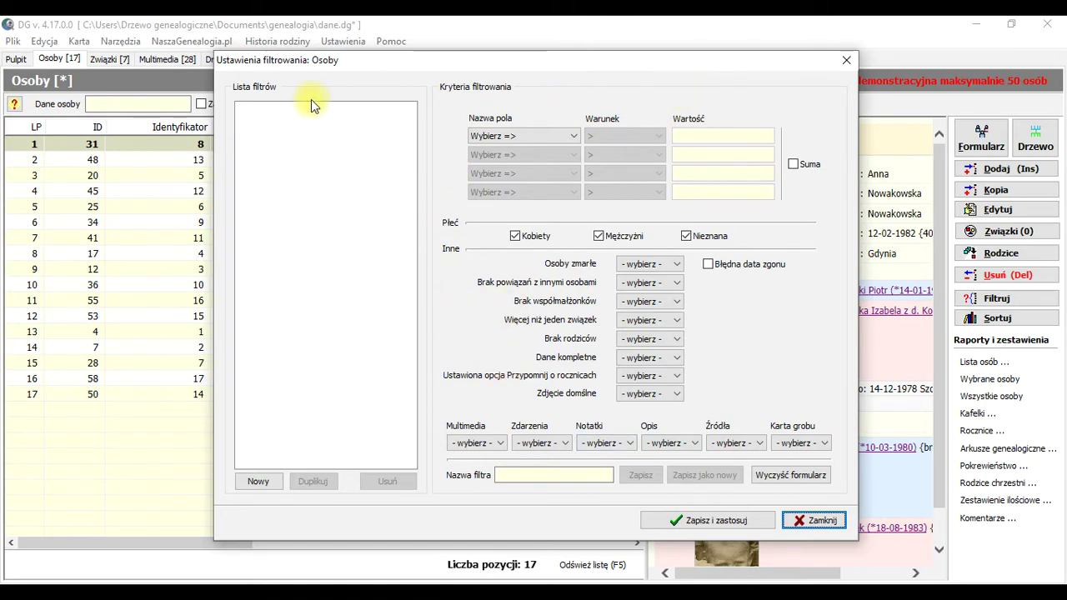
pyautogui.click(258, 482)
# Set the filter's first criterion to Nazwisko, condition "- zawiera -", value "kowal", and save and apply it
pyautogui.click(507, 137)
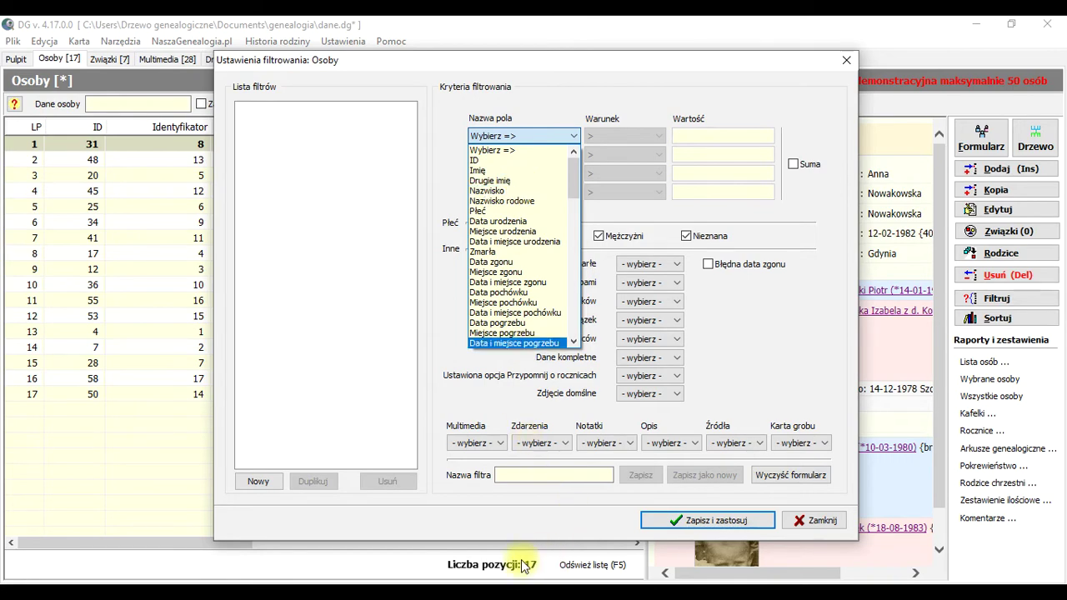
pyautogui.click(567, 123)
pyautogui.moveTo(619, 63); pyautogui.dragTo(754, 49)
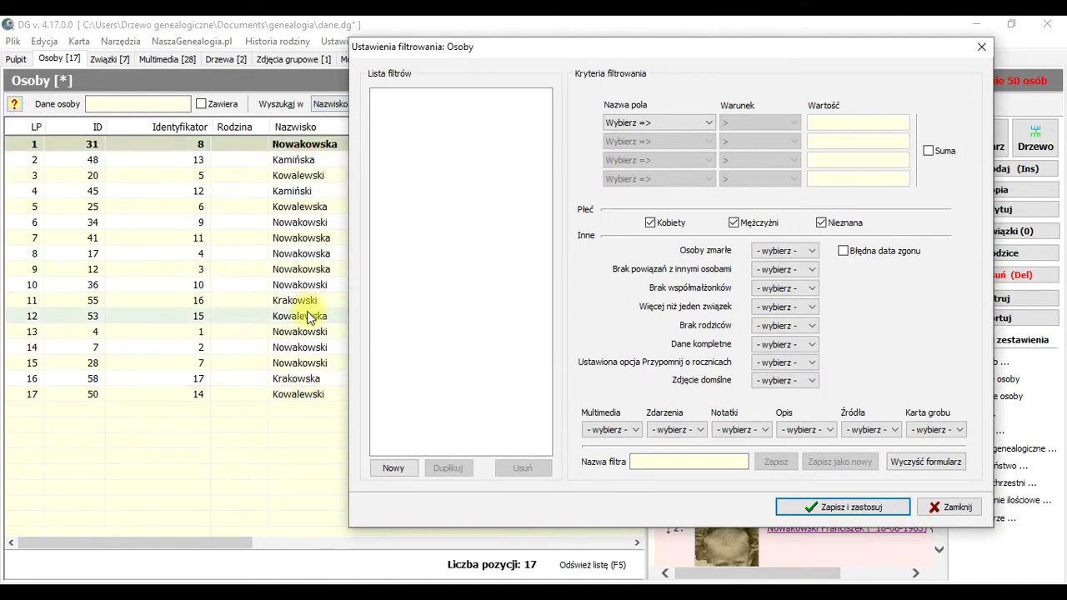
pyautogui.moveTo(674, 48); pyautogui.dragTo(624, 47)
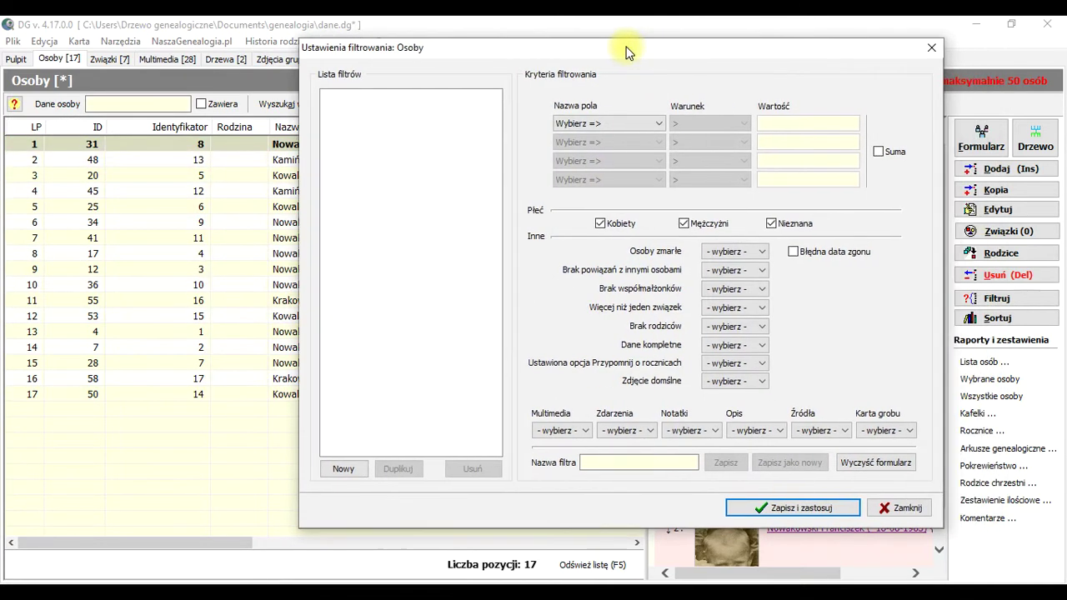
pyautogui.click(628, 125)
pyautogui.click(612, 173)
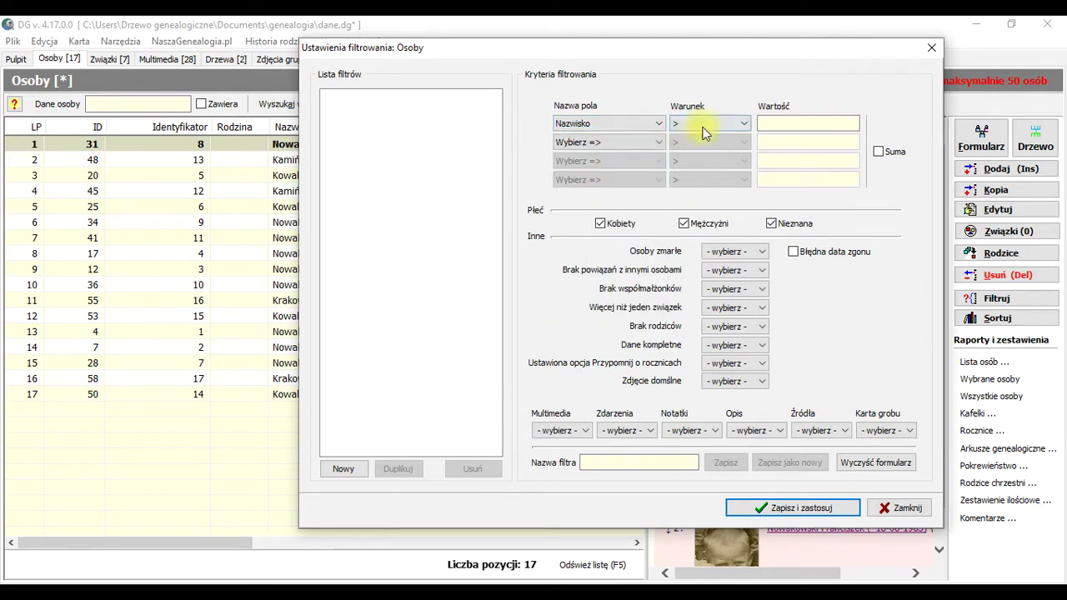
pyautogui.click(703, 132)
pyautogui.click(728, 178)
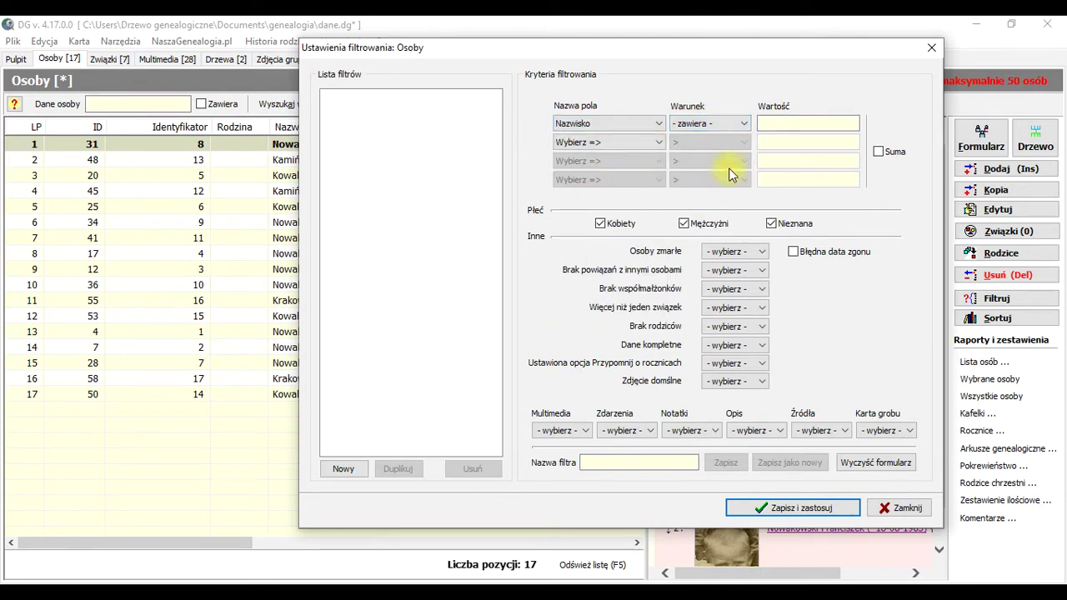
pyautogui.click(789, 122)
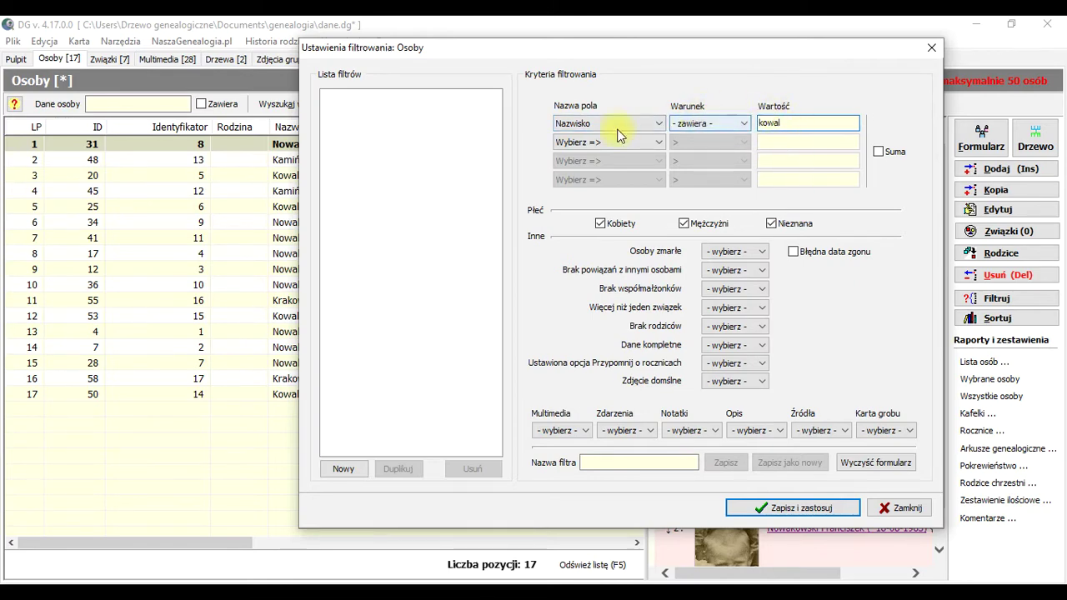
pyautogui.click(809, 508)
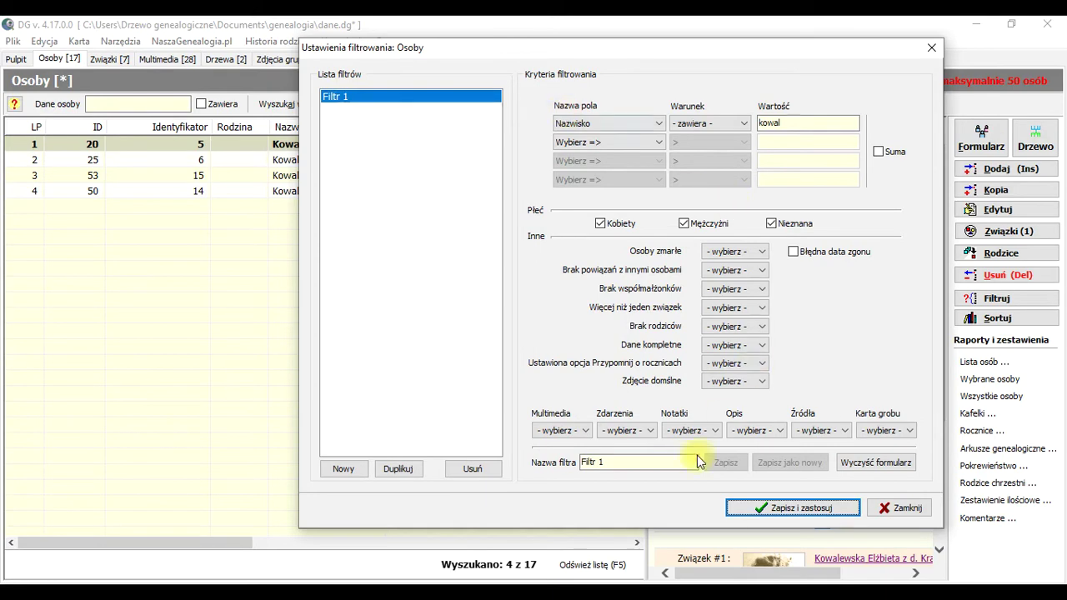
# Rename the filter Nazwisko zawiera "kowal", save it and close the filter settings
pyautogui.moveTo(581, 47); pyautogui.dragTo(699, 58)
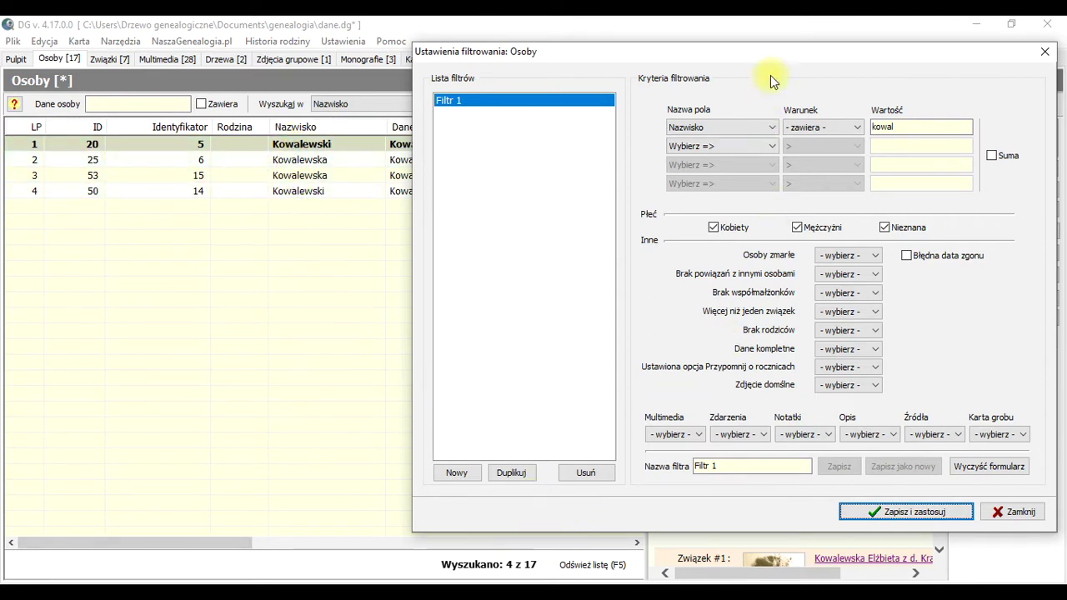
pyautogui.moveTo(784, 51); pyautogui.dragTo(706, 61)
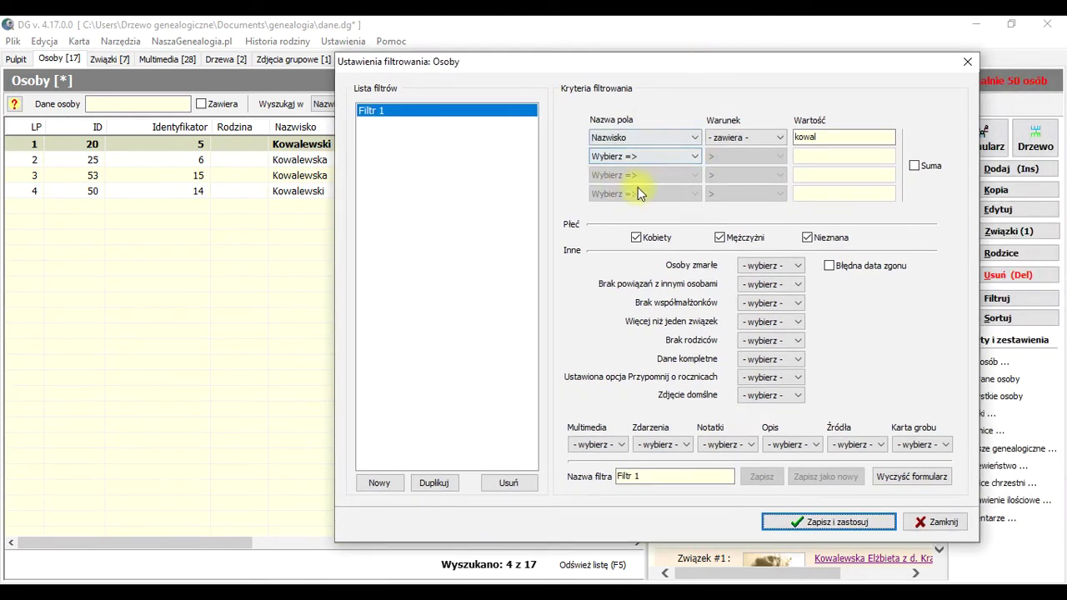
pyautogui.click(661, 476)
pyautogui.doubleClick(662, 475)
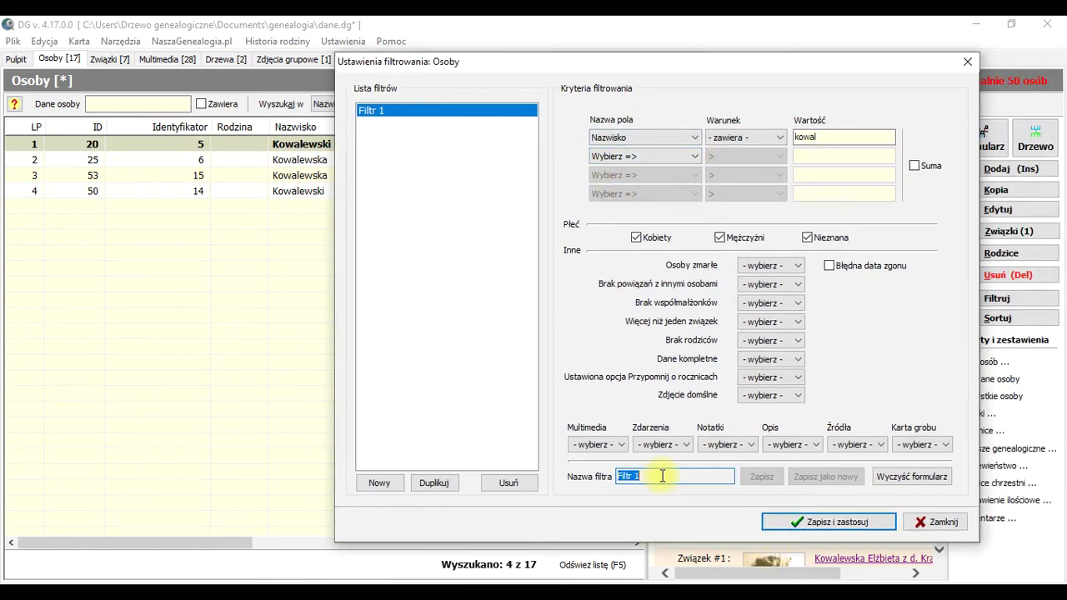
pyautogui.write('Nazwisko zawiera "kowal')
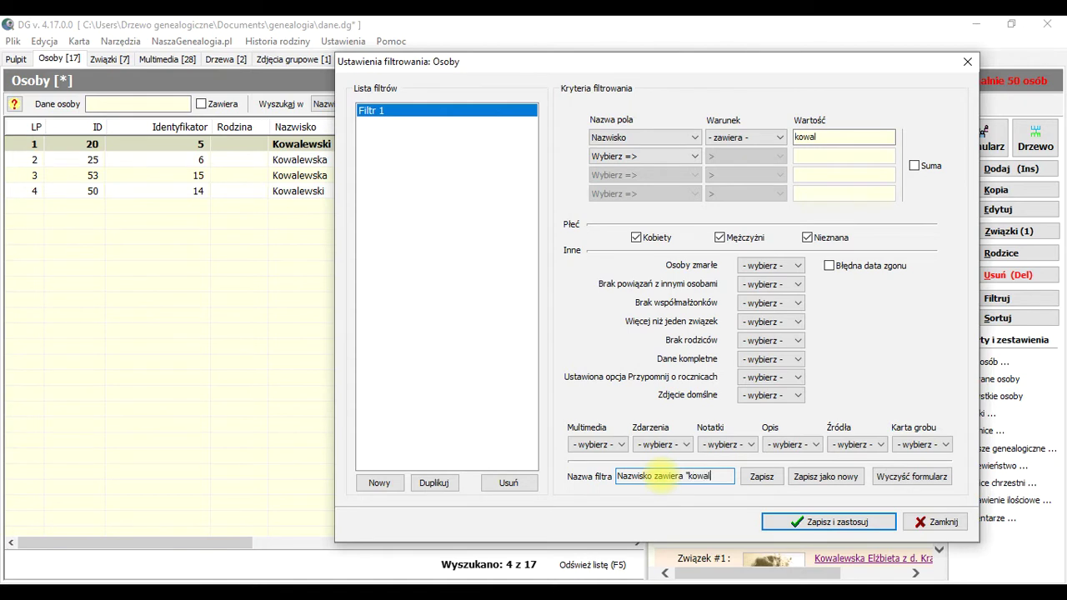
pyautogui.click(766, 480)
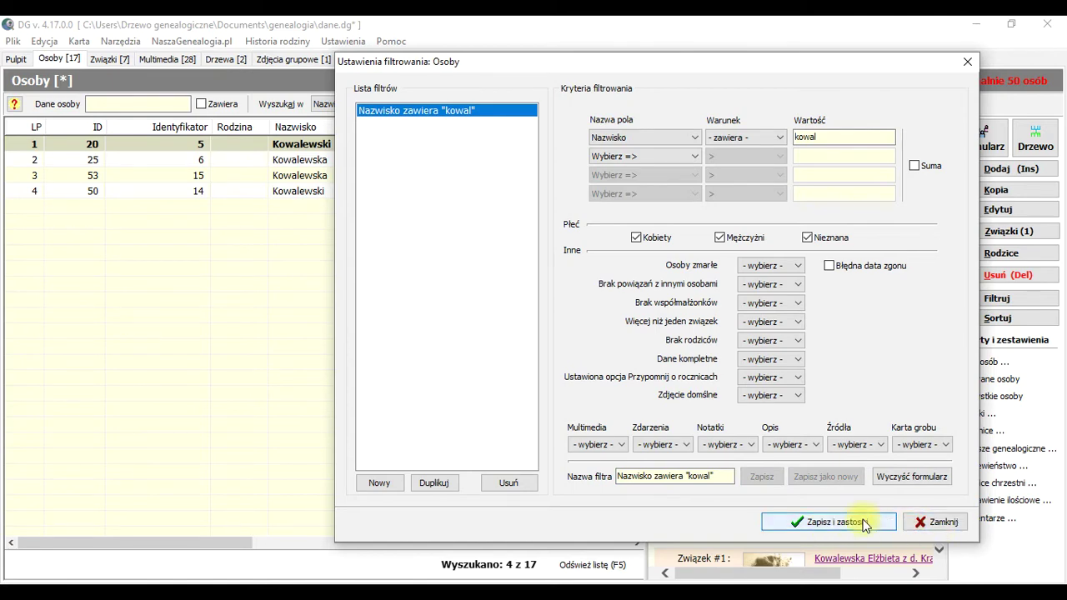
pyautogui.click(932, 523)
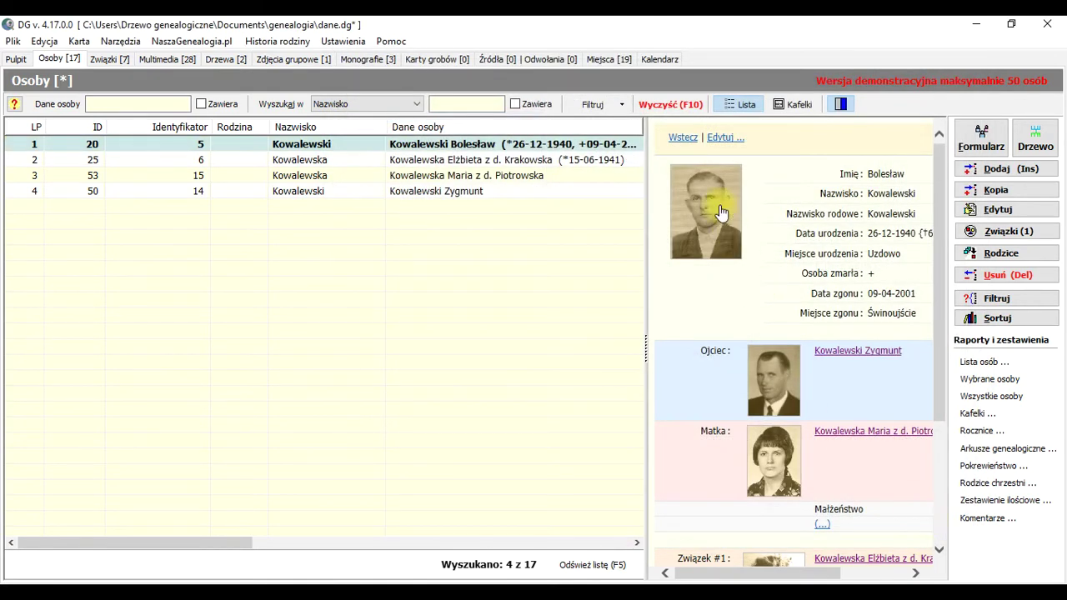
# Check the saved filter among the available filters, clear the active filtering and slightly widen the people list
pyautogui.click(596, 110)
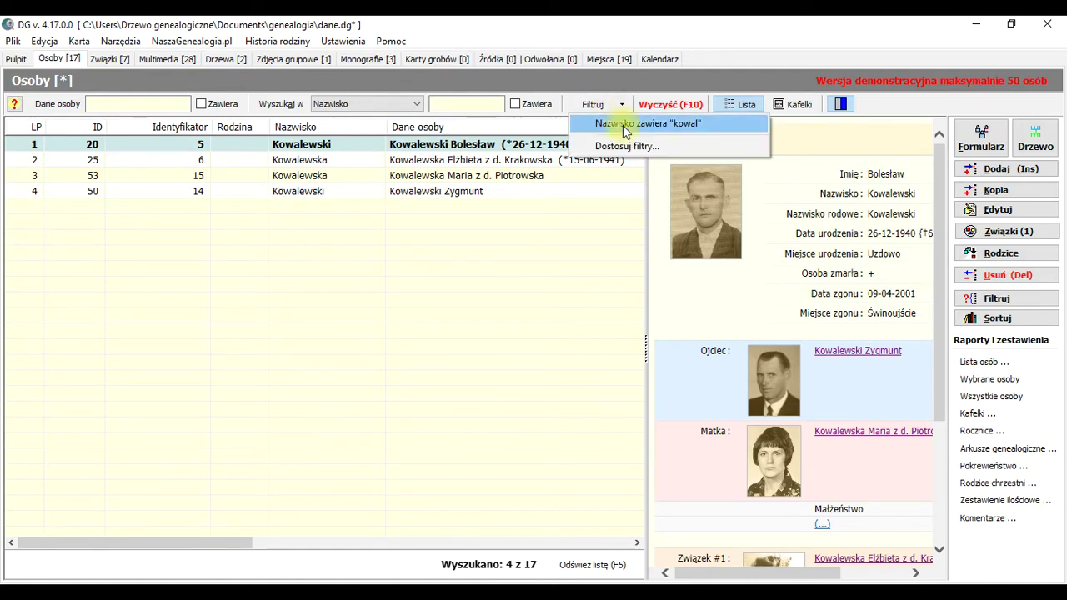
pyautogui.click(682, 106)
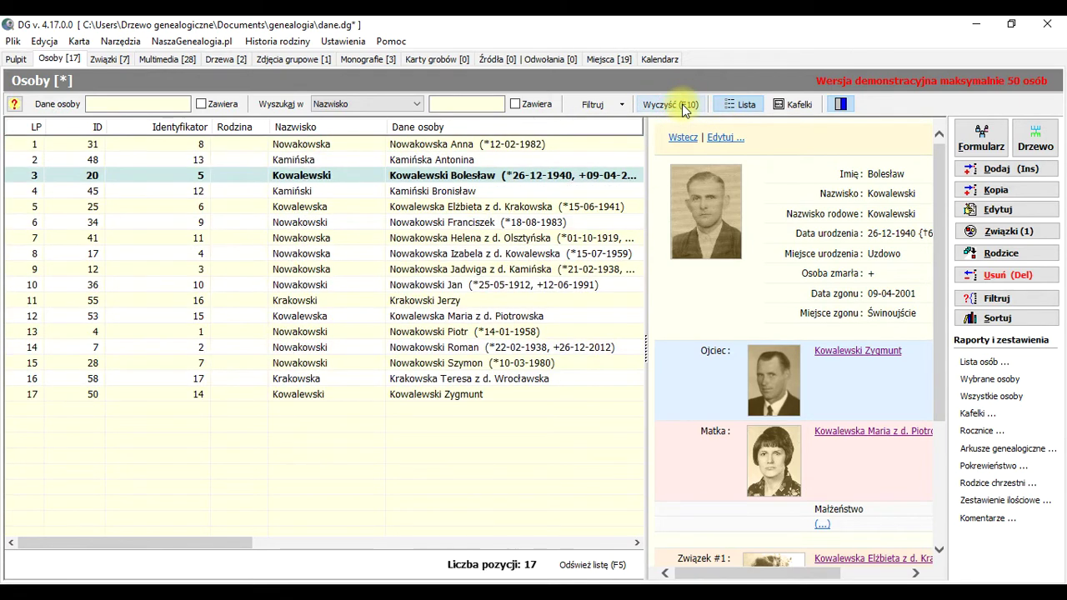
pyautogui.moveTo(647, 341); pyautogui.dragTo(659, 341)
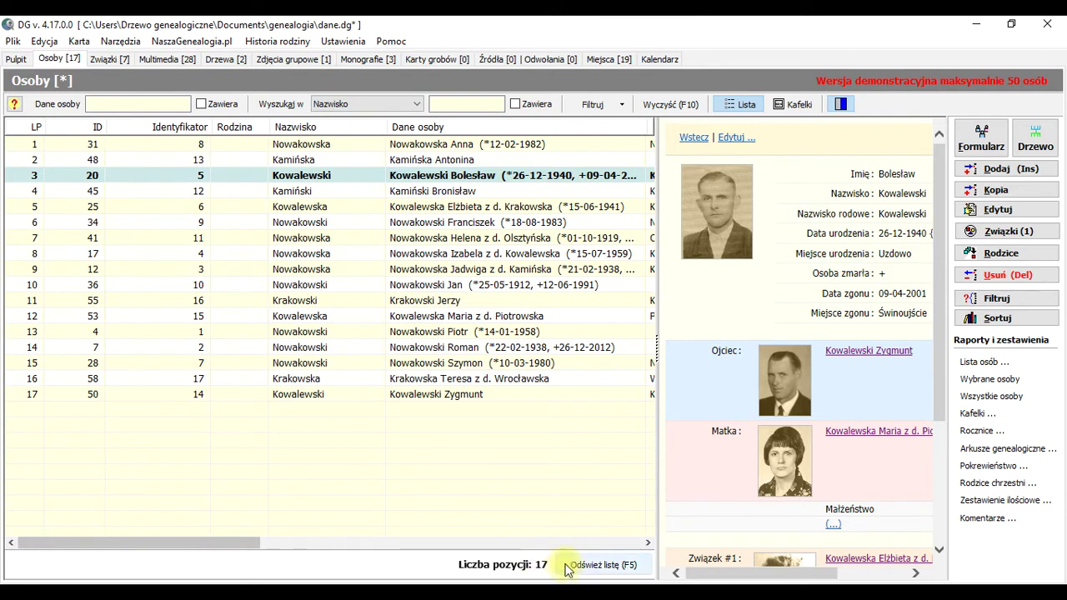
# Apply the saved filter Nazwisko zawiera "kowal" to the people list, and clear it again
pyautogui.click(621, 105)
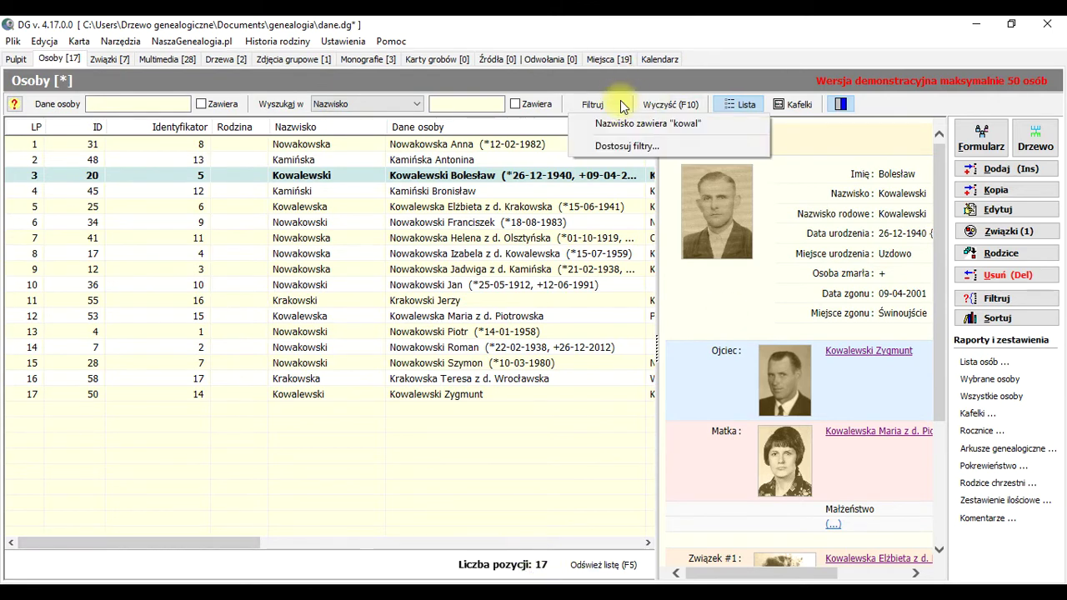
pyautogui.click(631, 123)
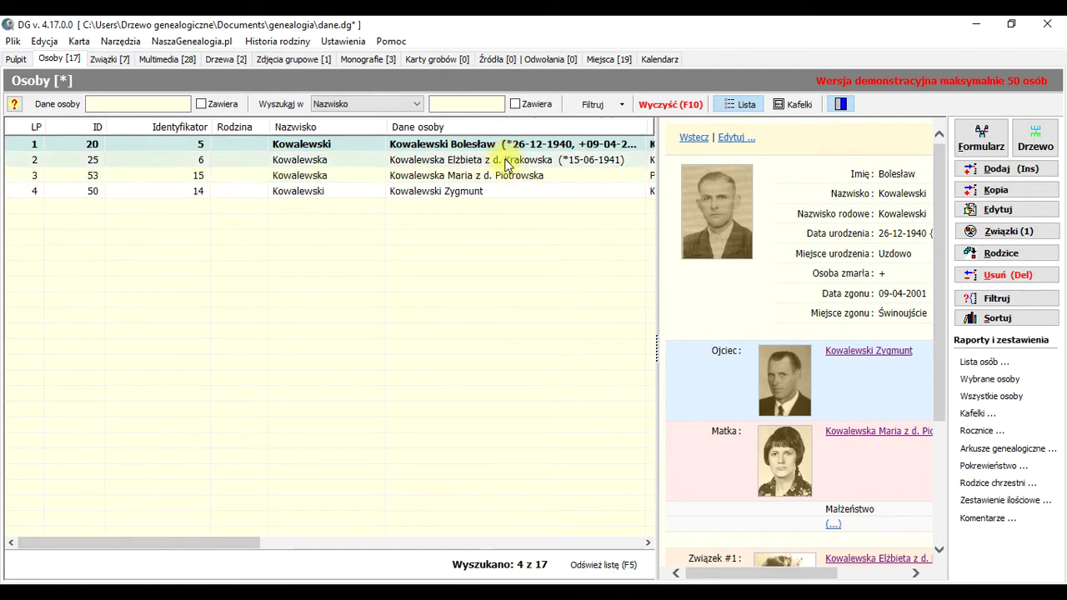
pyautogui.click(612, 103)
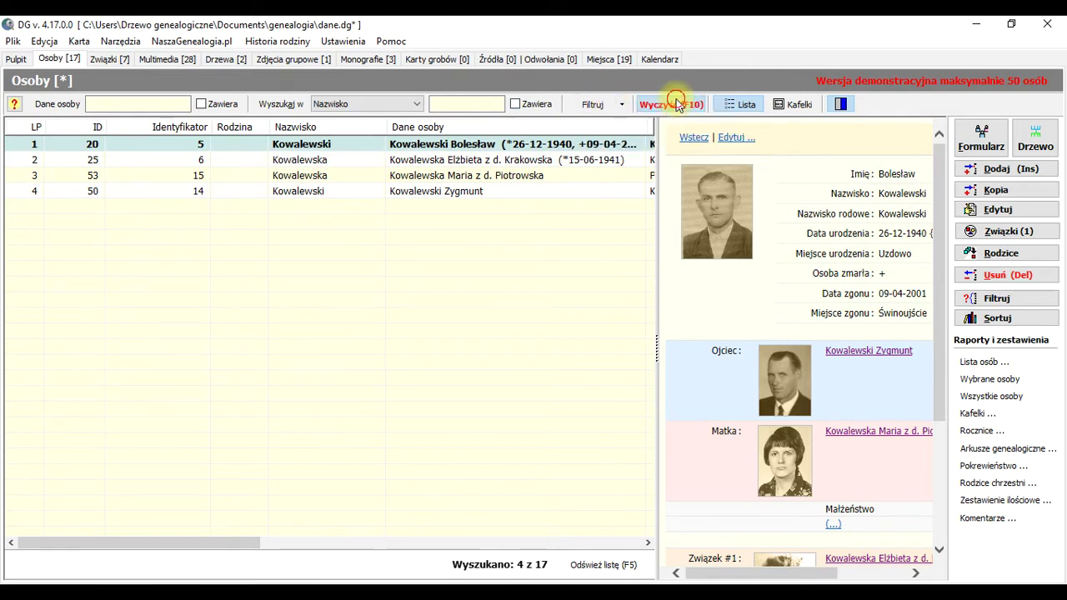
pyautogui.click(671, 104)
# Add another people filter and set its first criterion to Data urodzenia > 1950
pyautogui.click(621, 104)
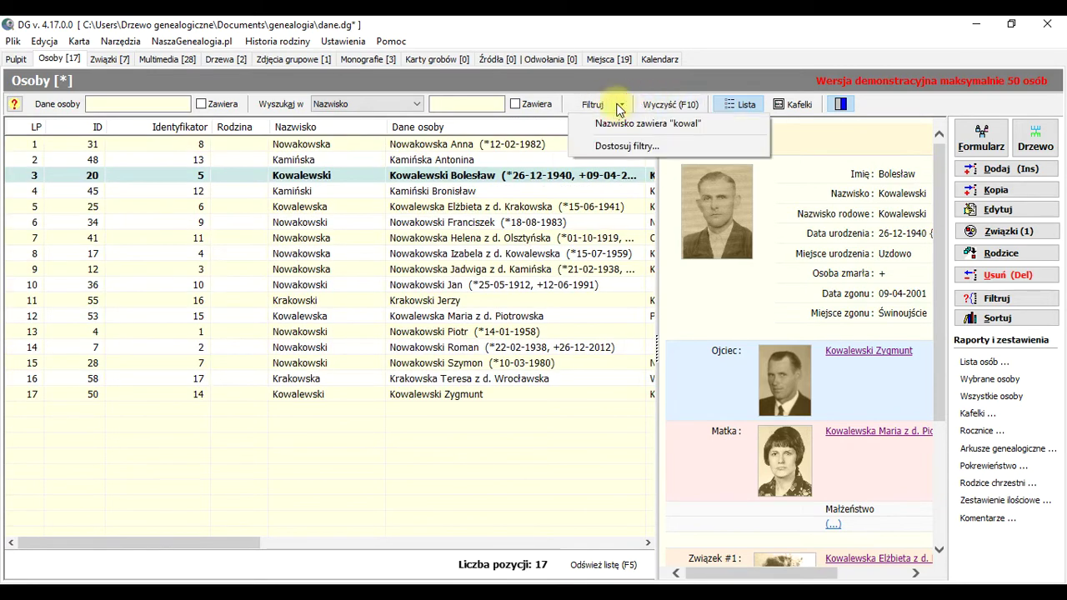
pyautogui.click(625, 143)
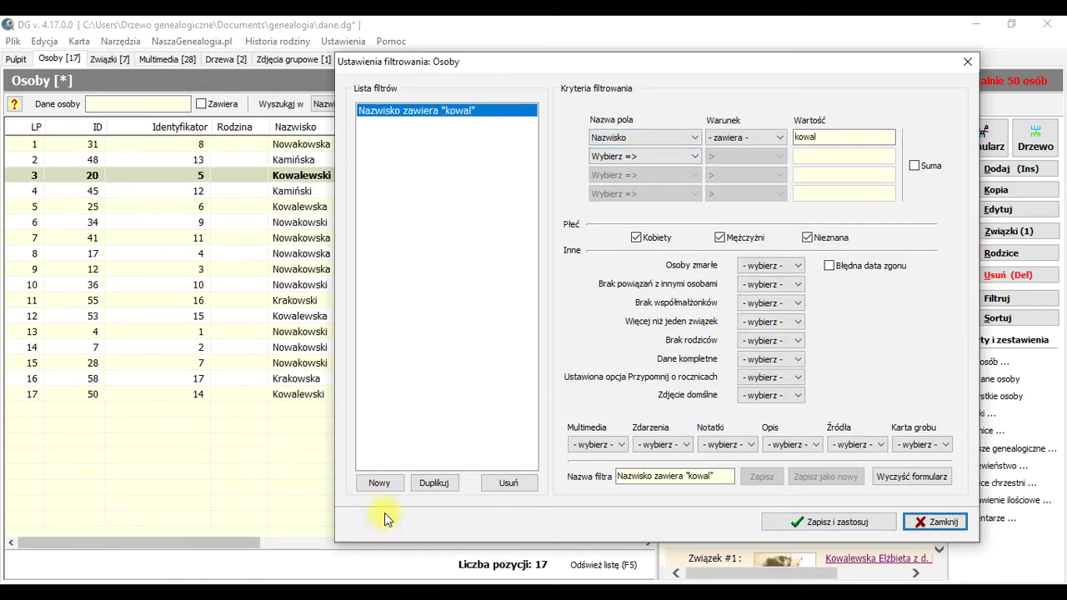
pyautogui.click(379, 483)
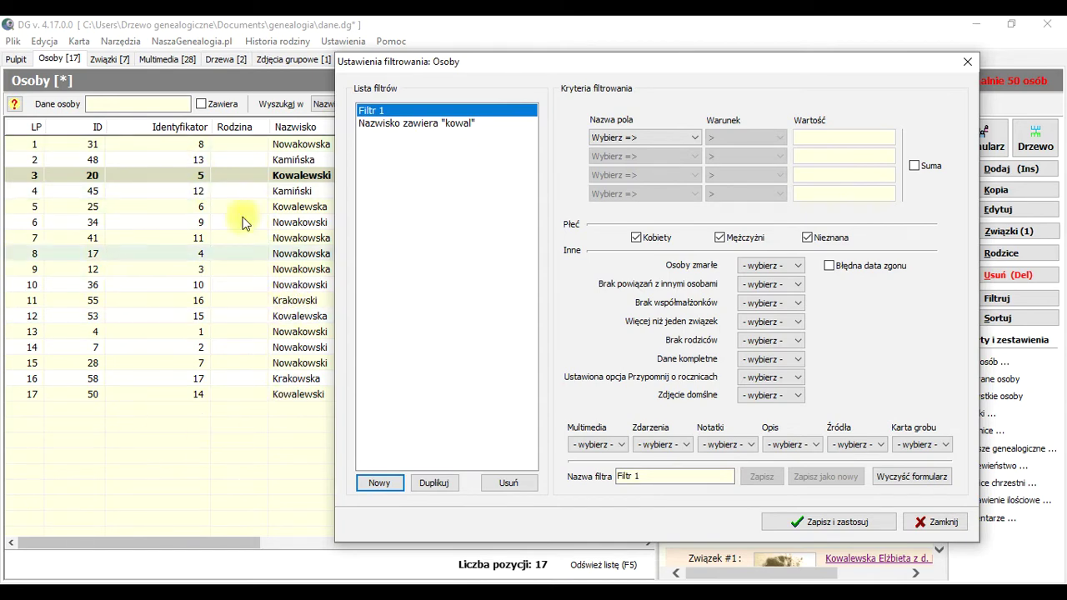
pyautogui.click(684, 136)
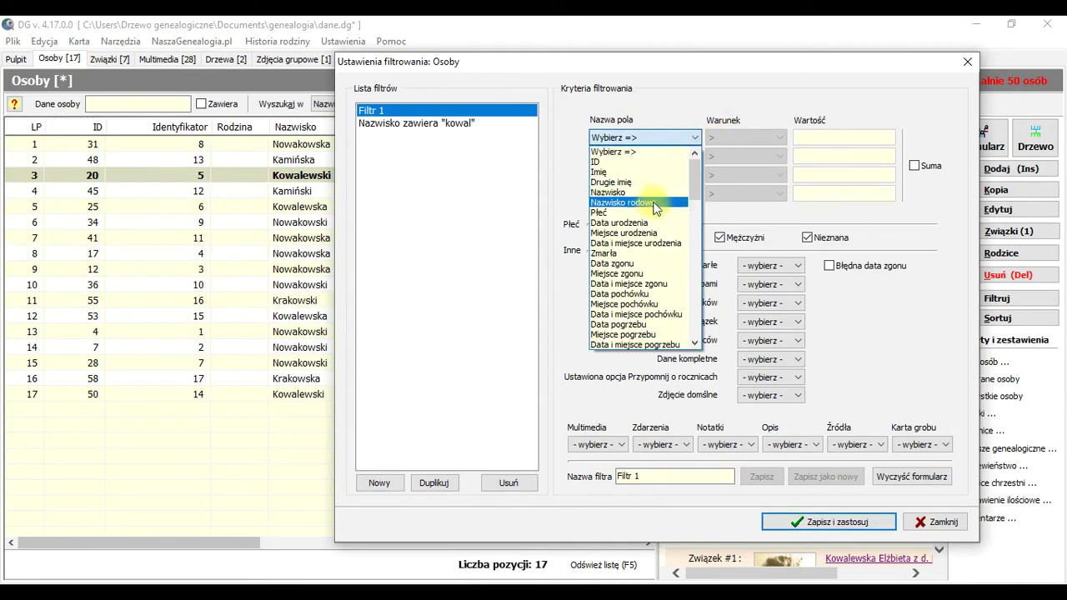
pyautogui.click(637, 223)
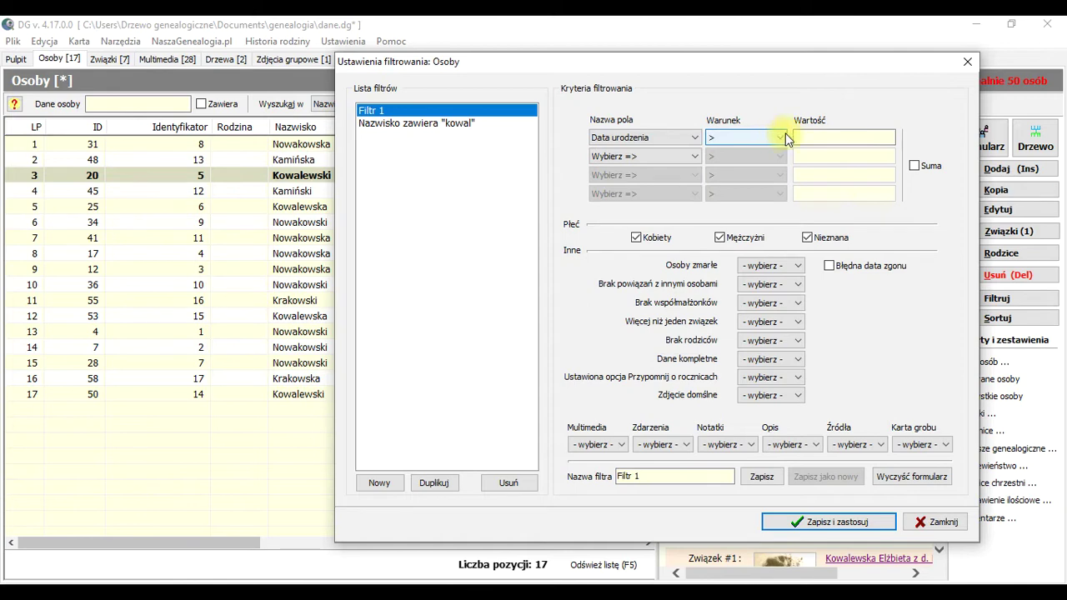
pyautogui.click(810, 138)
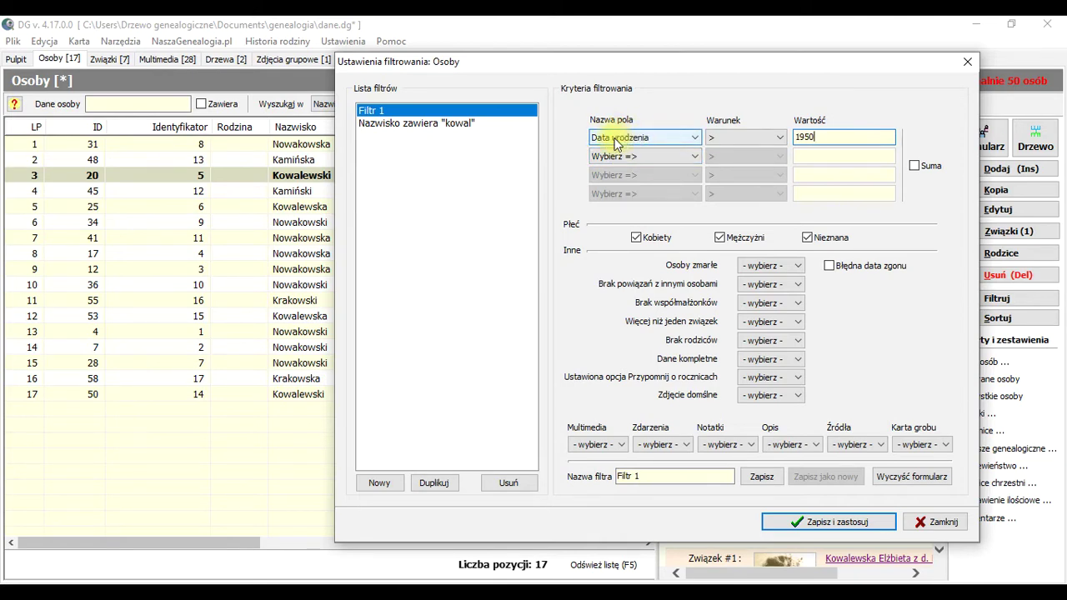
# Keep the criterion Data urodzenia > 1950, name the filter Urodzeni po 1950 roku, then save, apply it and close the filter settings
pyautogui.click(698, 138)
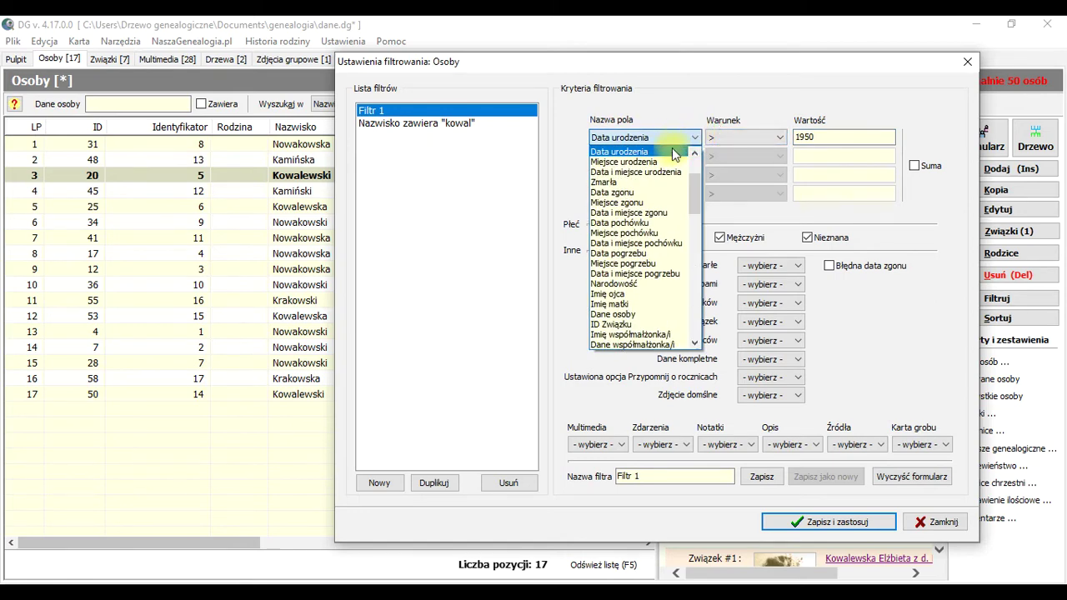
pyautogui.click(675, 153)
pyautogui.click(718, 137)
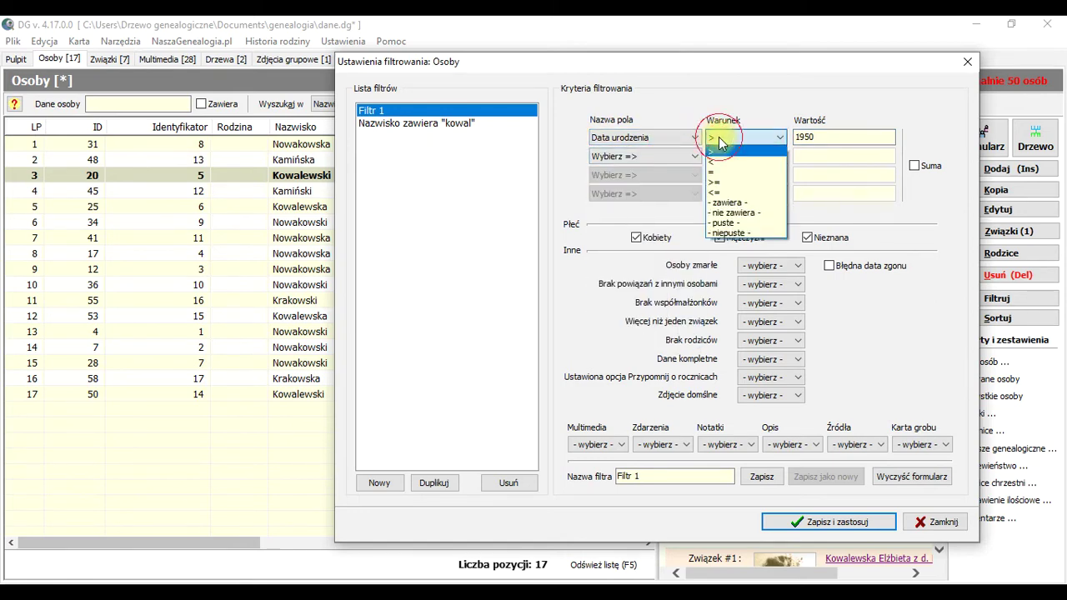
pyautogui.click(717, 147)
pyautogui.click(824, 142)
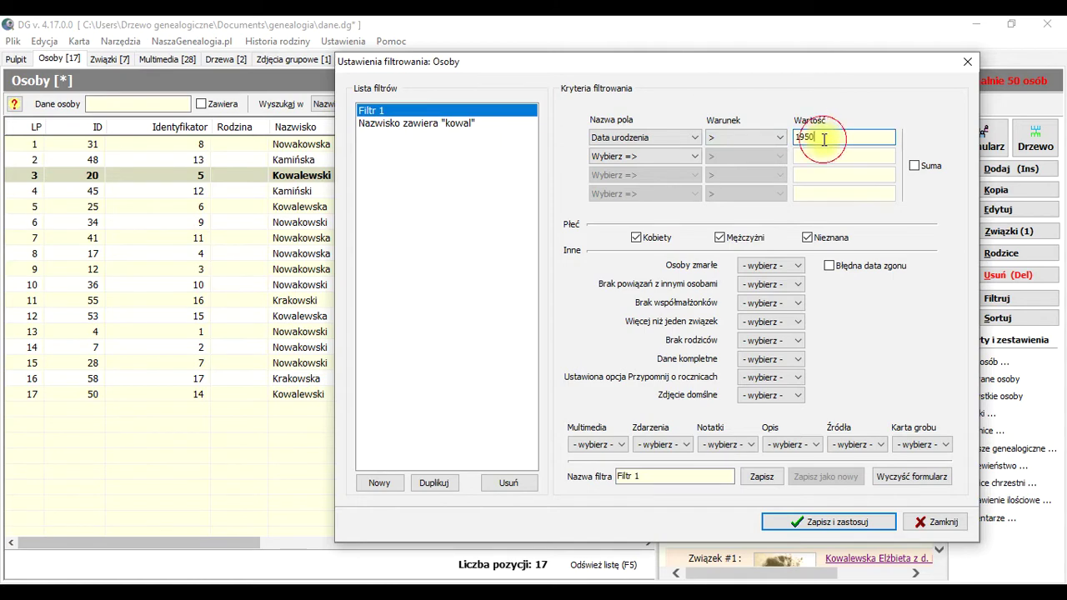
pyautogui.tripleClick(658, 476)
pyautogui.write('Urodzeni po 1950 roku')
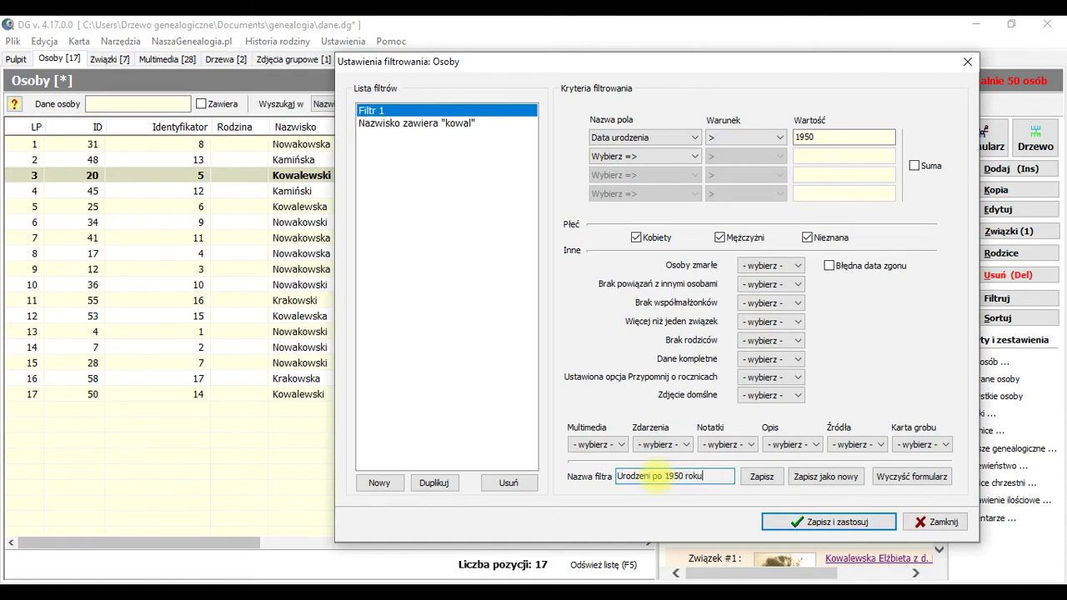
pyautogui.click(862, 527)
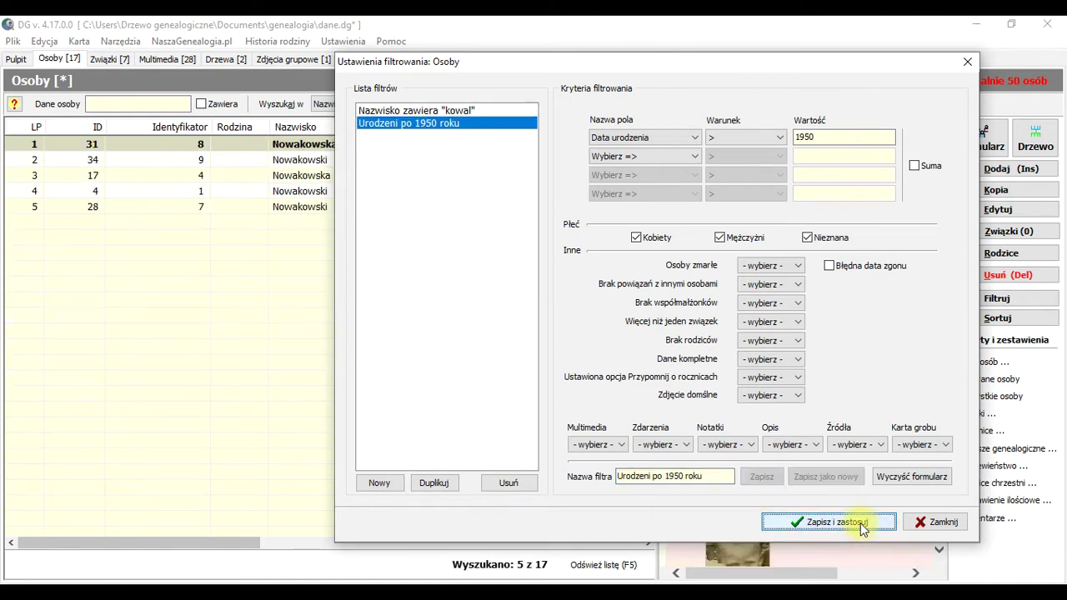
pyautogui.click(924, 523)
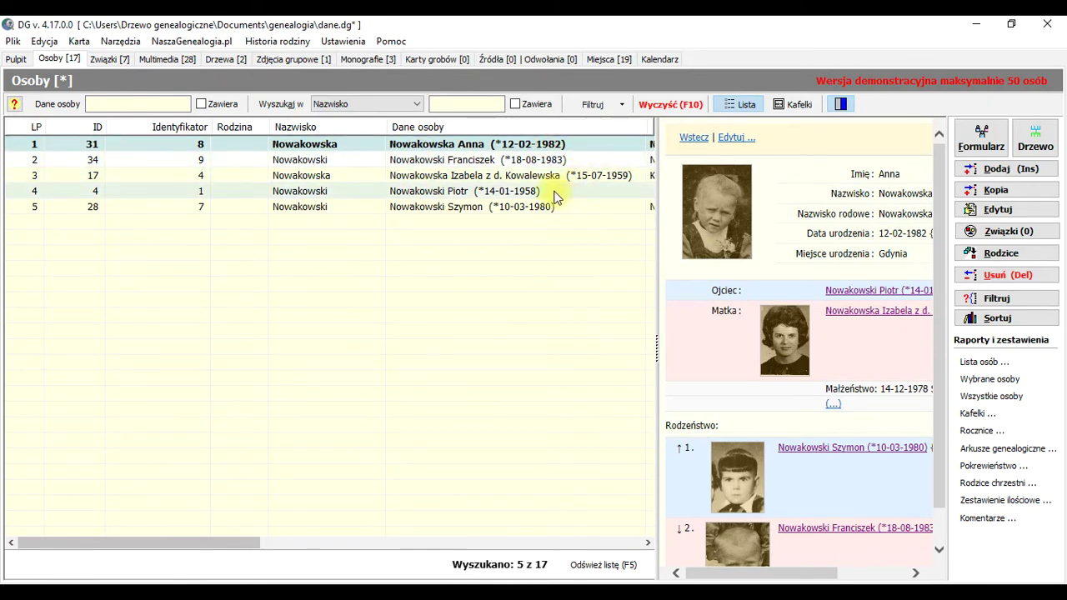
# Check the birth dates of the people in the filtered list one by one
pyautogui.click(593, 191)
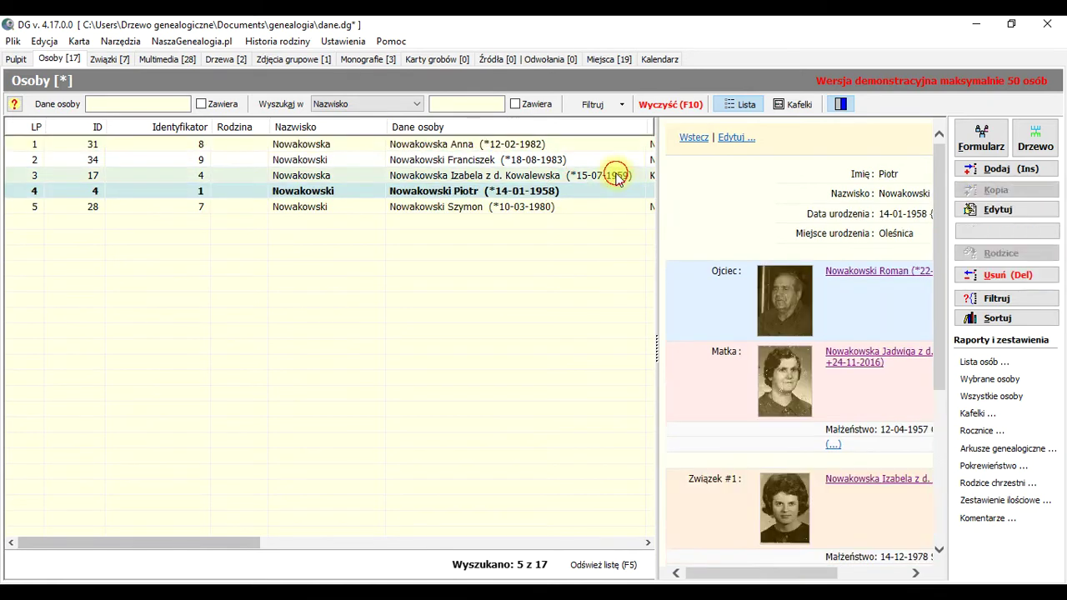
pyautogui.click(617, 176)
pyautogui.click(584, 158)
pyautogui.click(573, 145)
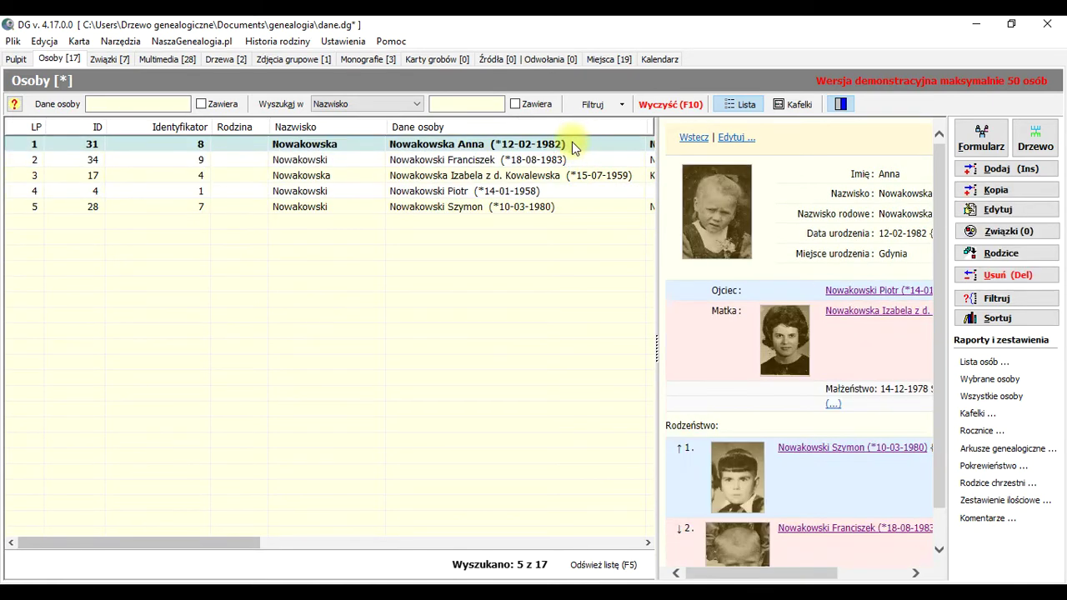
# Clear the active filtering and apply the saved filter Urodzeni po 1950 roku to the people list
pyautogui.click(672, 105)
pyautogui.click(621, 104)
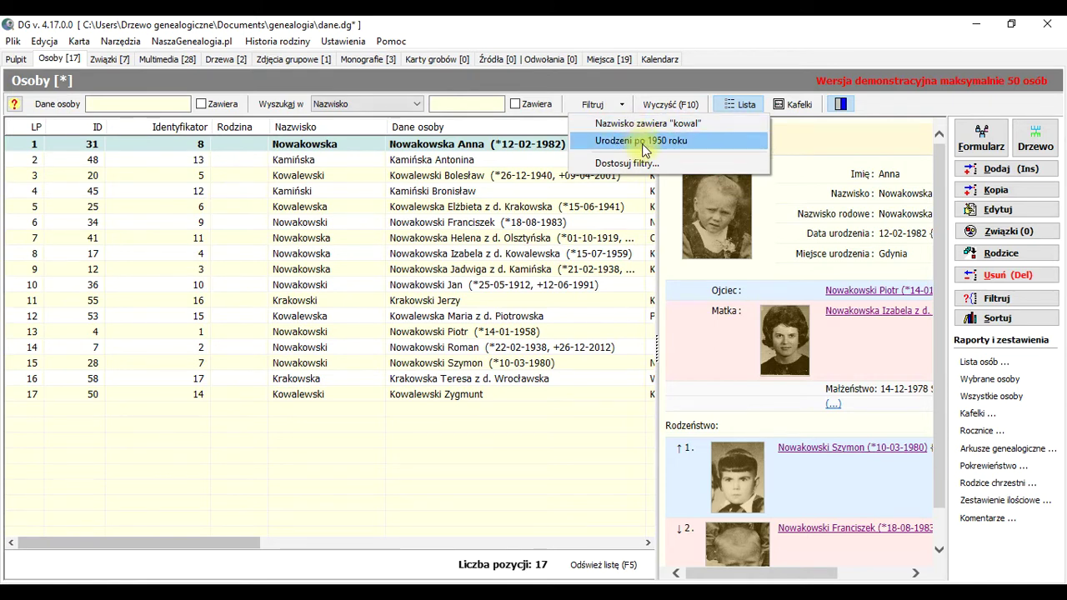
pyautogui.click(644, 143)
# Switch the people list to the saved filter Nazwisko zawiera "kowal" and open the filter settings
pyautogui.click(617, 104)
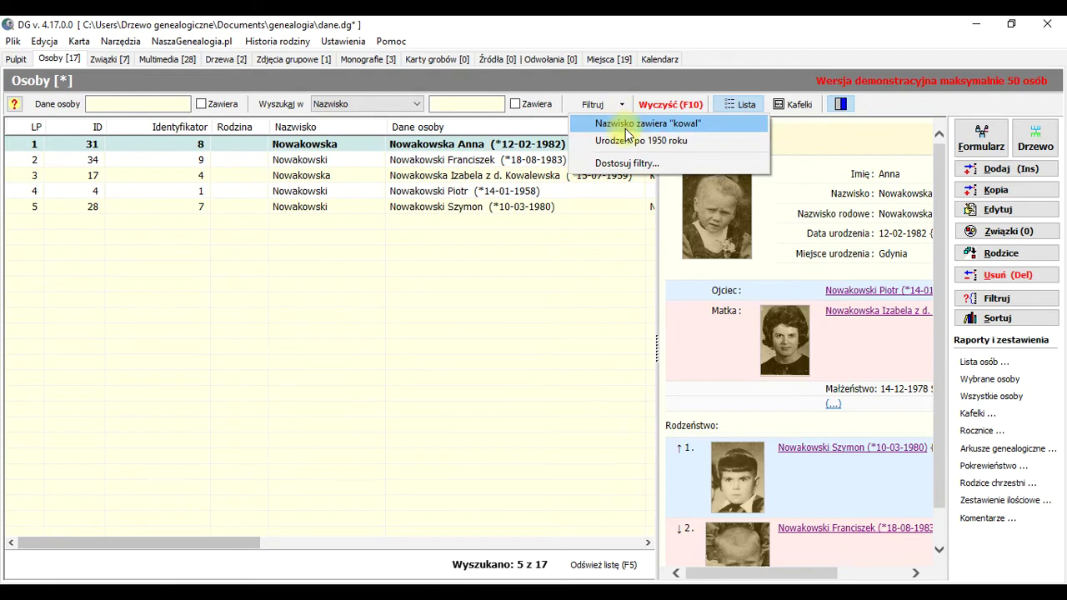
pyautogui.click(624, 125)
pyautogui.click(615, 106)
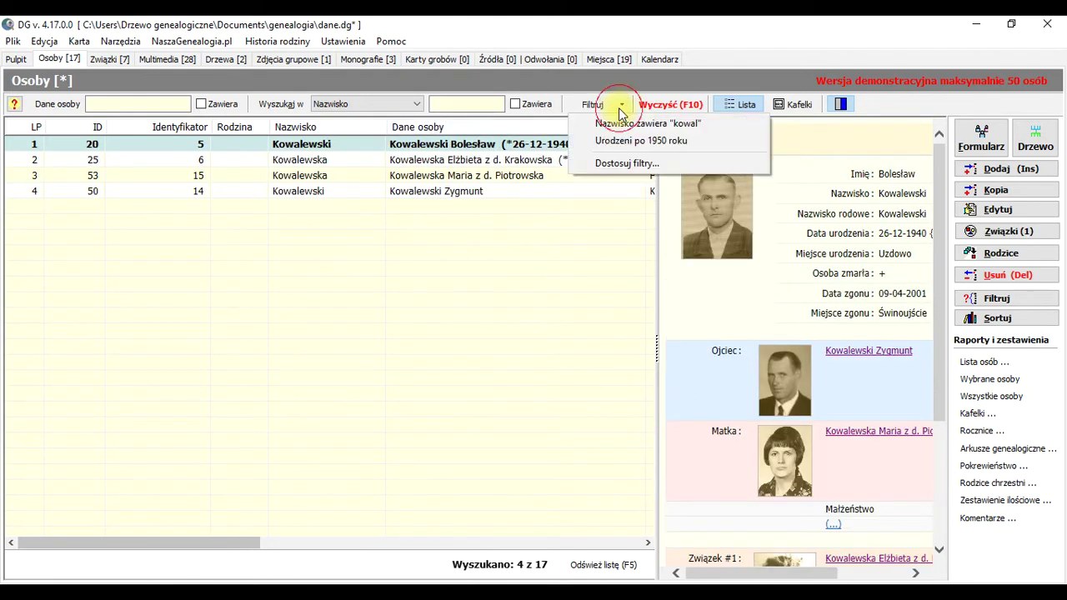
pyautogui.click(627, 163)
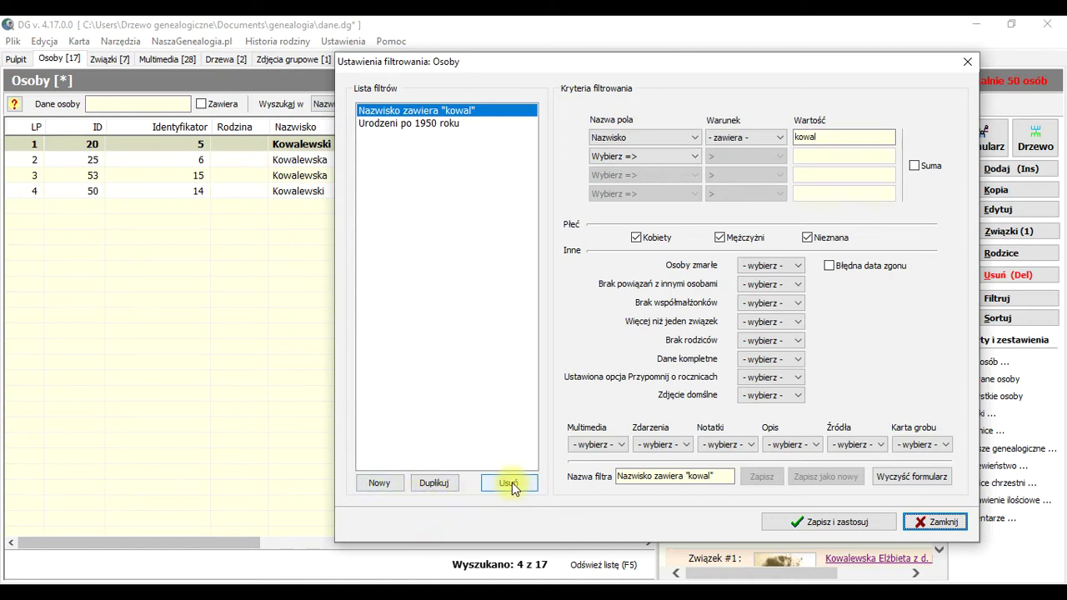
# Duplicate the filter Urodzeni po 1950 roku and delete the copy
pyautogui.click(400, 123)
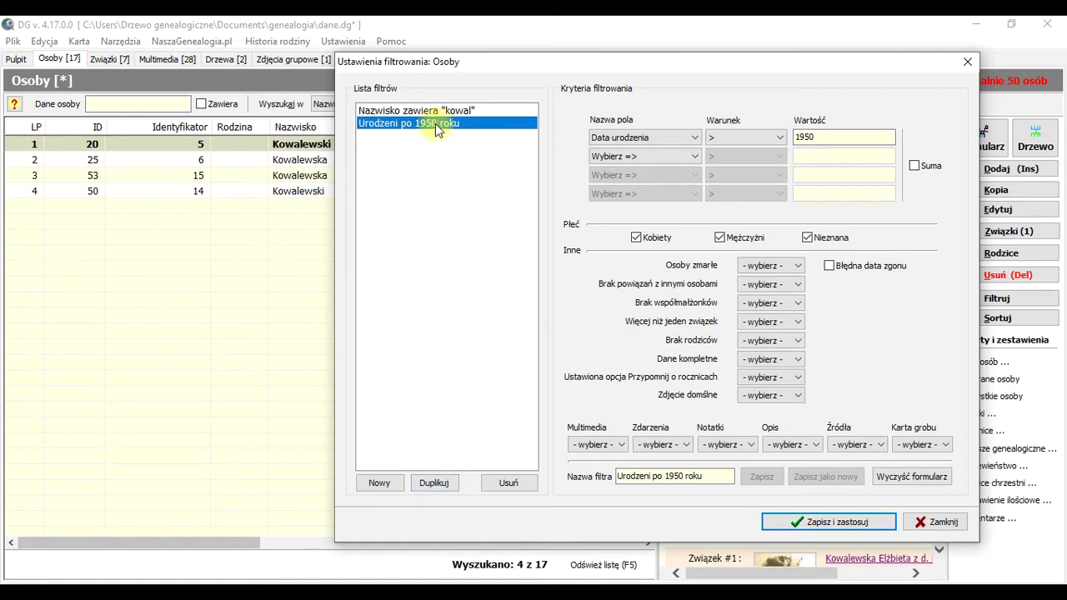
pyautogui.click(435, 483)
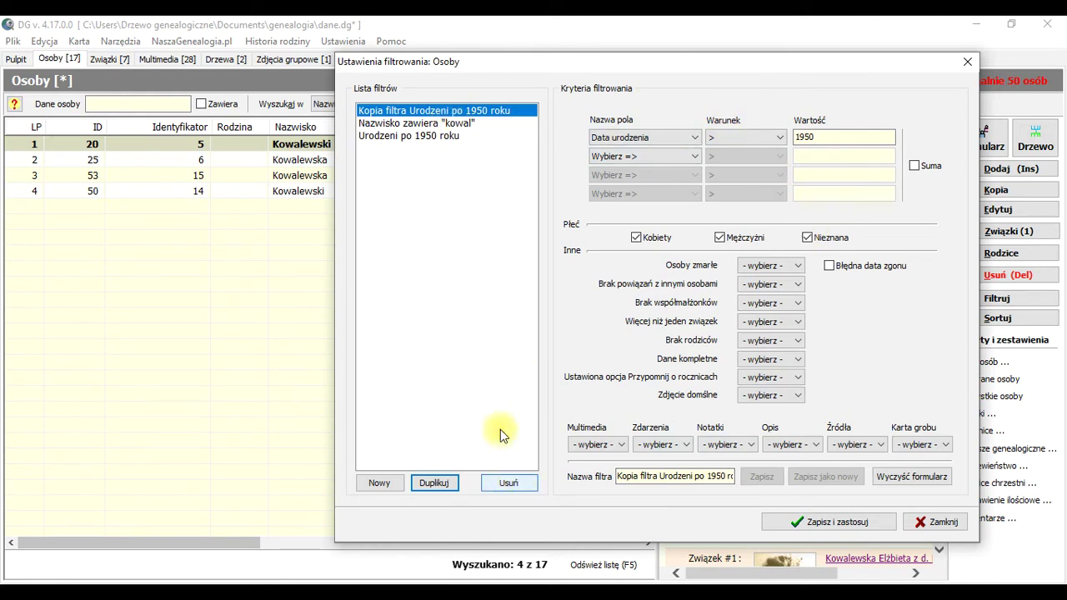
pyautogui.click(509, 482)
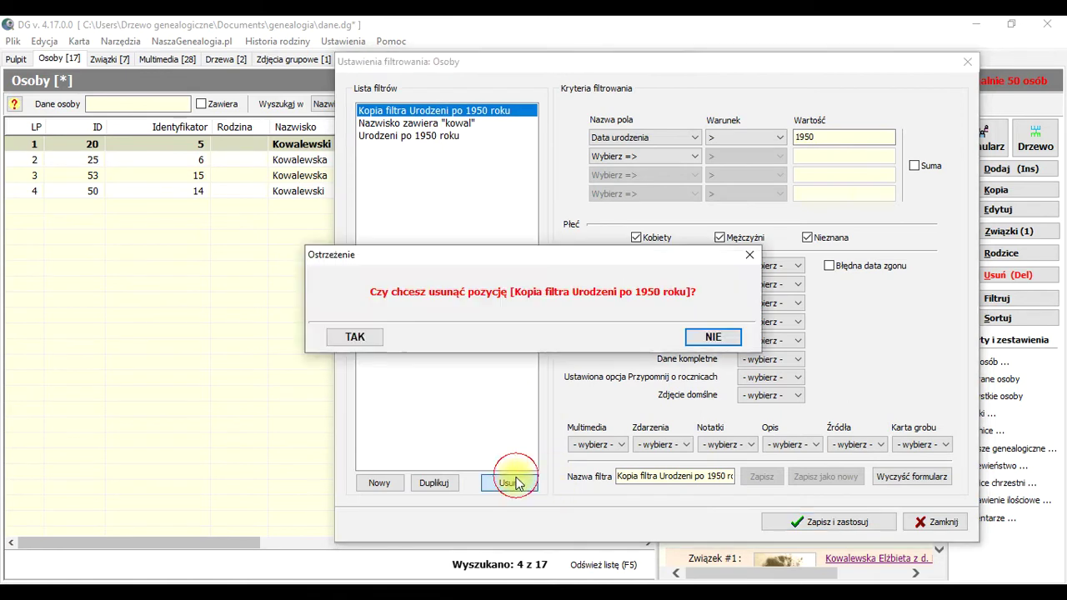
pyautogui.click(356, 335)
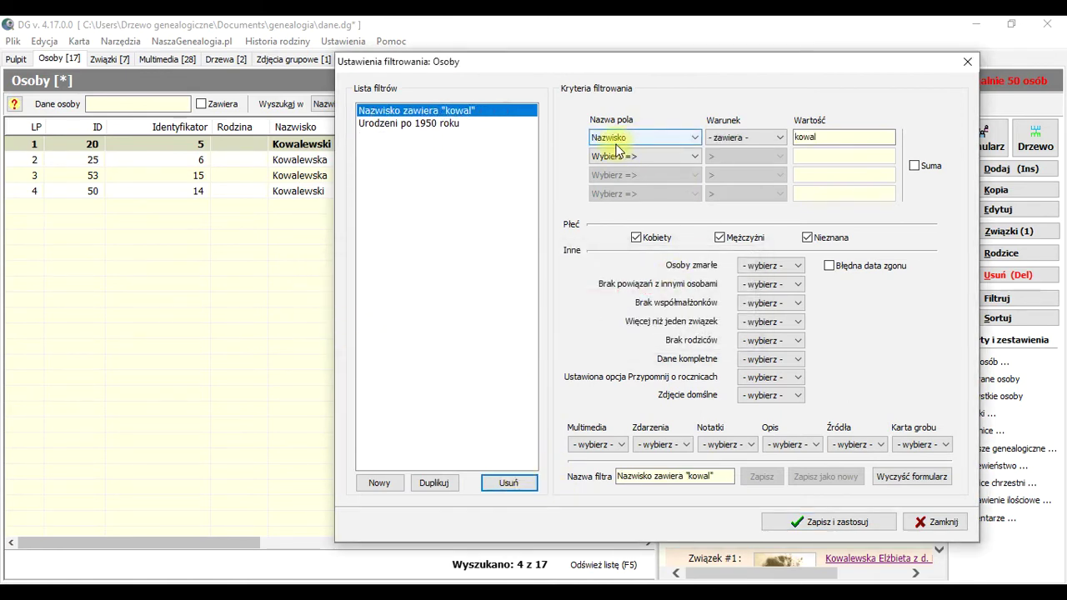
# Compare the criteria of the saved filters Nazwisko zawiera "kowal" and Urodzeni po 1950 roku
pyautogui.click(467, 123)
pyautogui.click(465, 111)
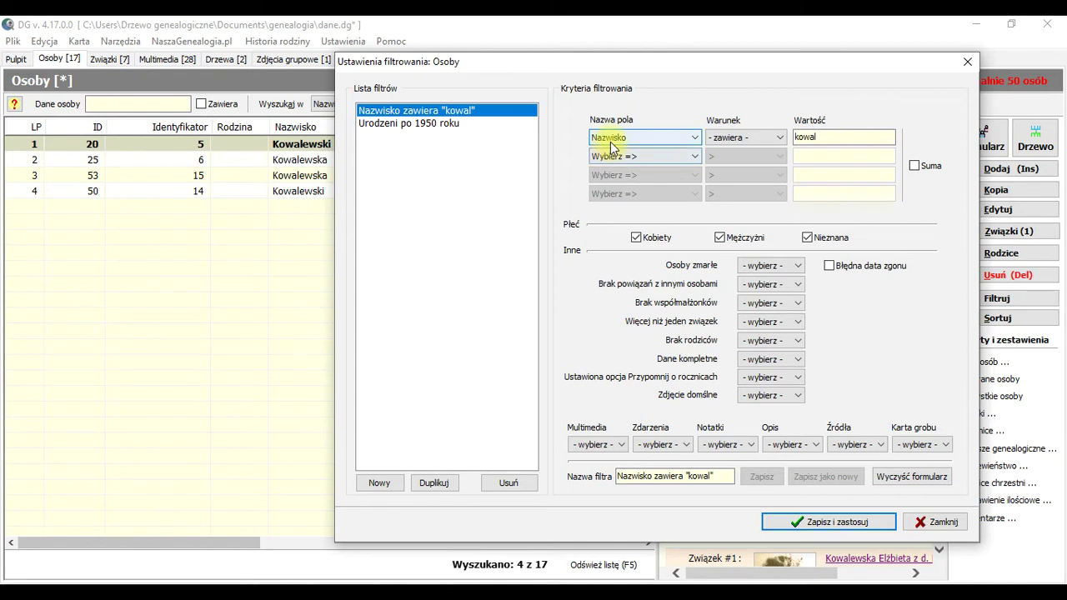
pyautogui.click(438, 123)
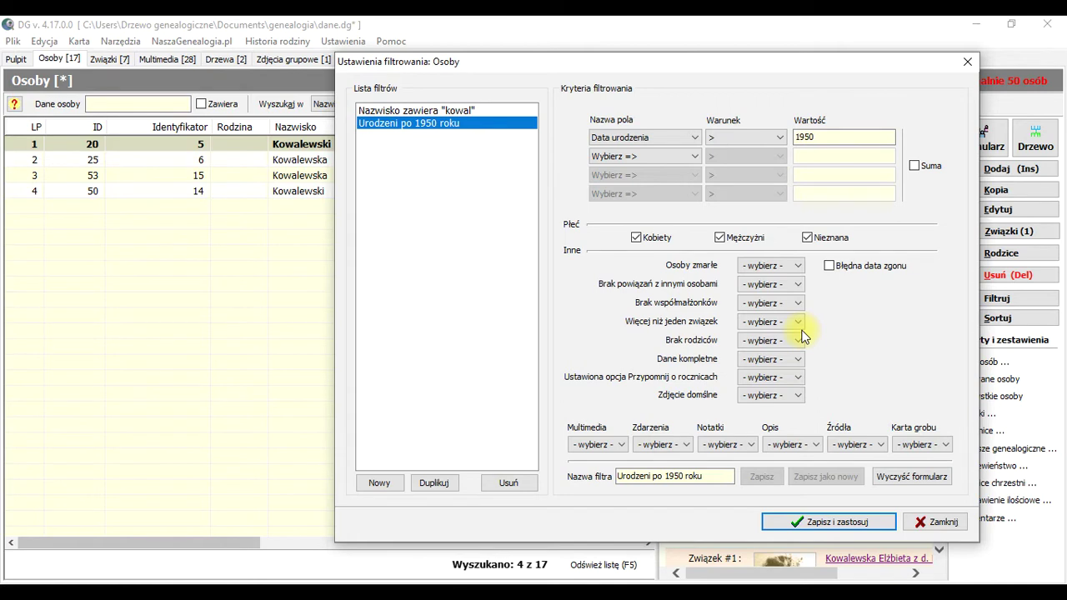
# Create a filter named Bez zdjęcia with Zdjęcie domyślne set to NIE, save and apply it, and close the filter settings
pyautogui.click(377, 484)
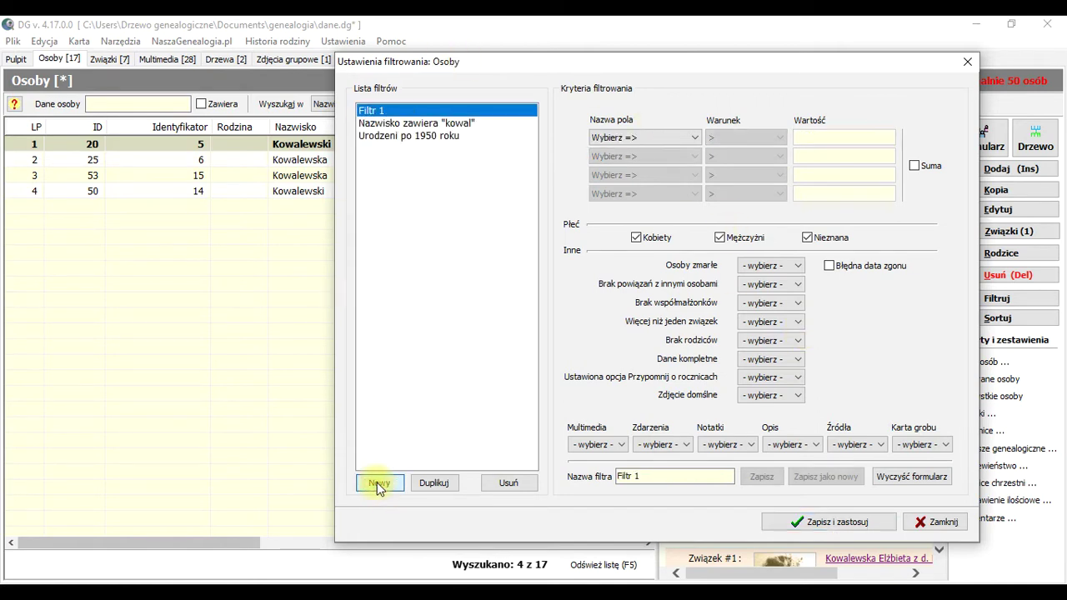
pyautogui.click(644, 477)
pyautogui.write('Bez zdjęcia')
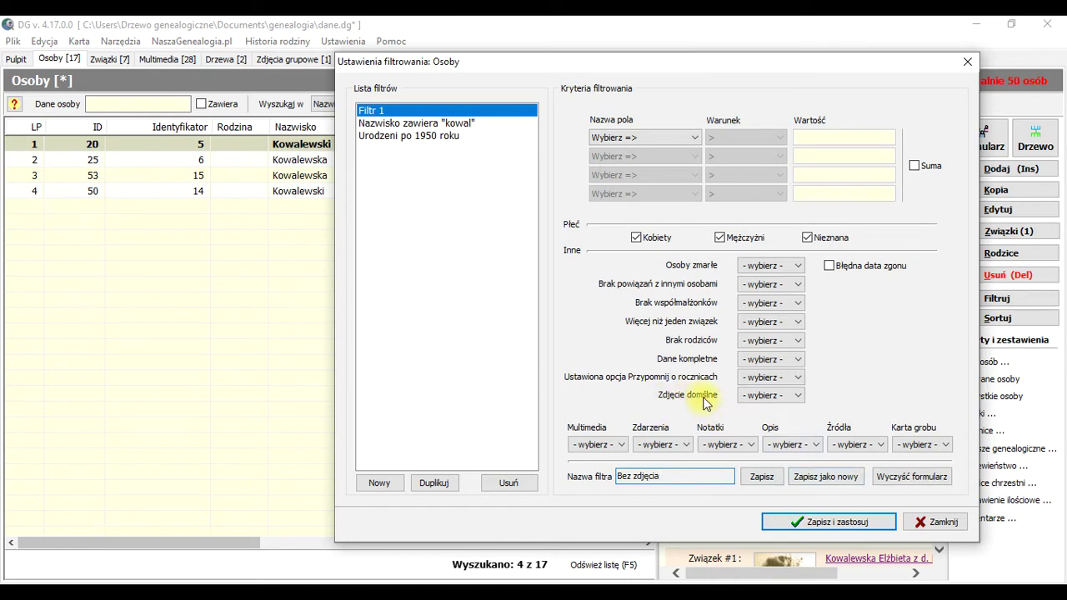
pyautogui.click(768, 397)
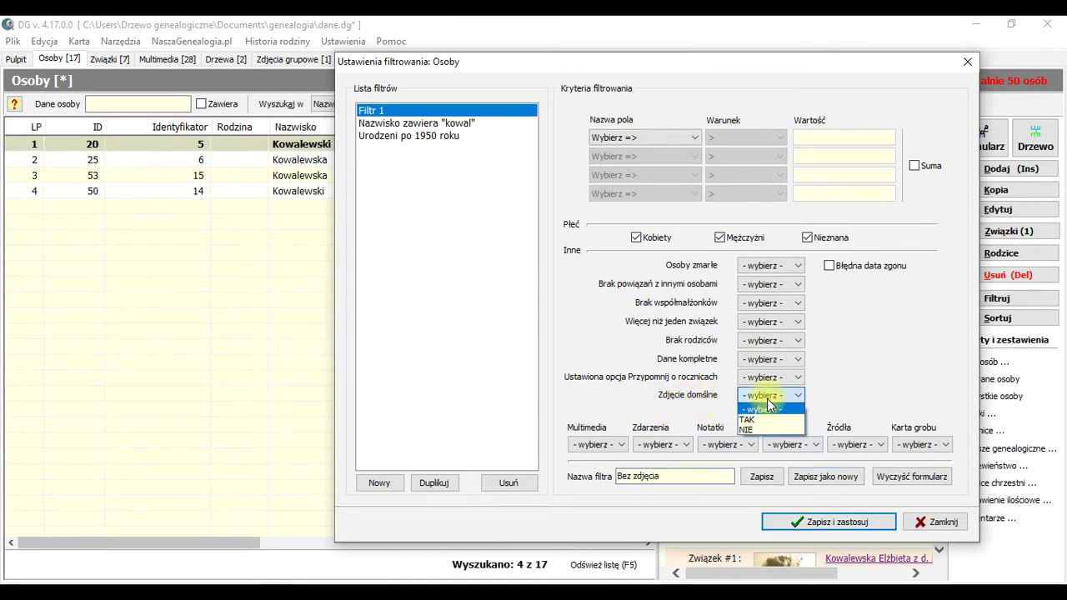
pyautogui.click(765, 429)
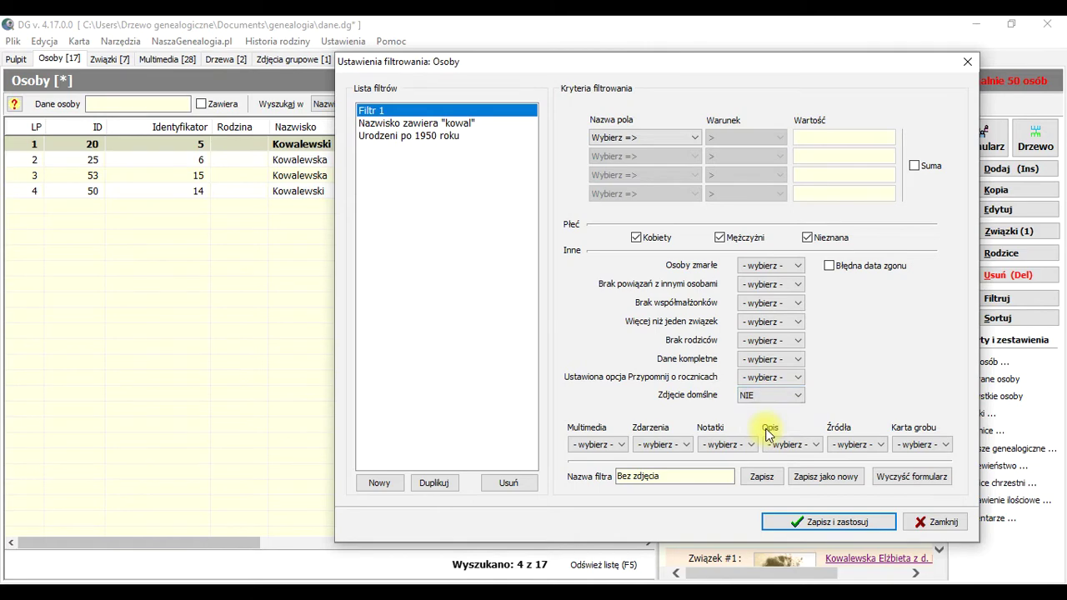
pyautogui.click(847, 521)
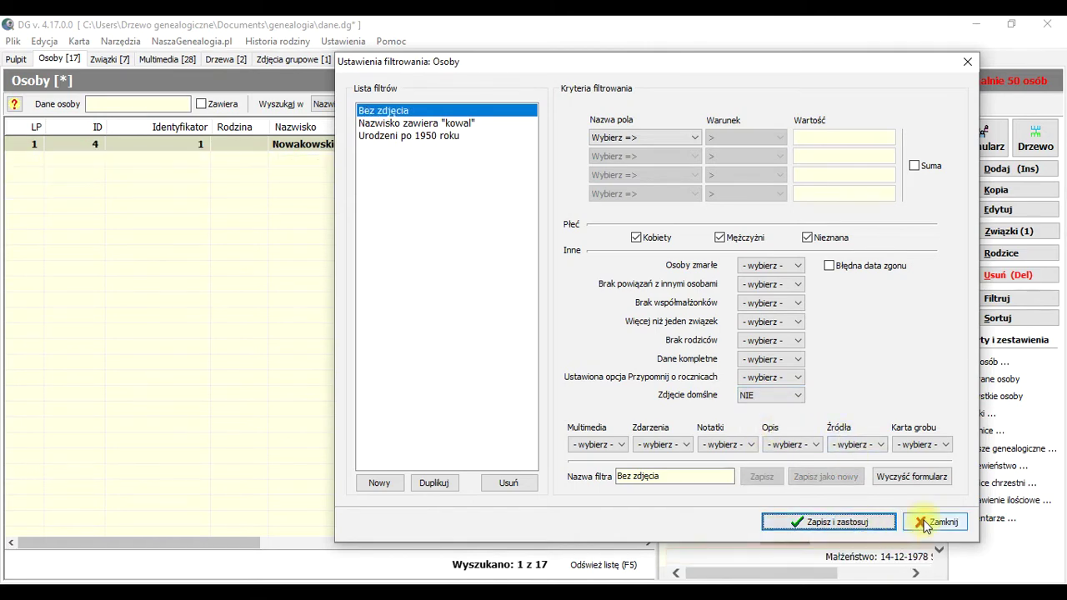
pyautogui.click(936, 522)
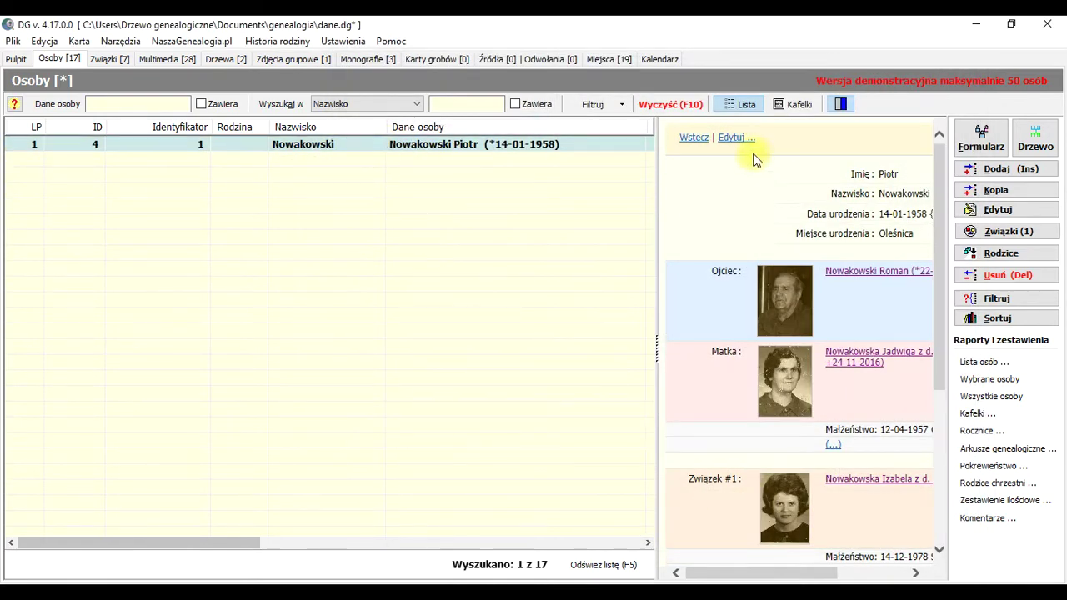
# Check the photo in the filtered person's record and close the record
pyautogui.doubleClick(555, 143)
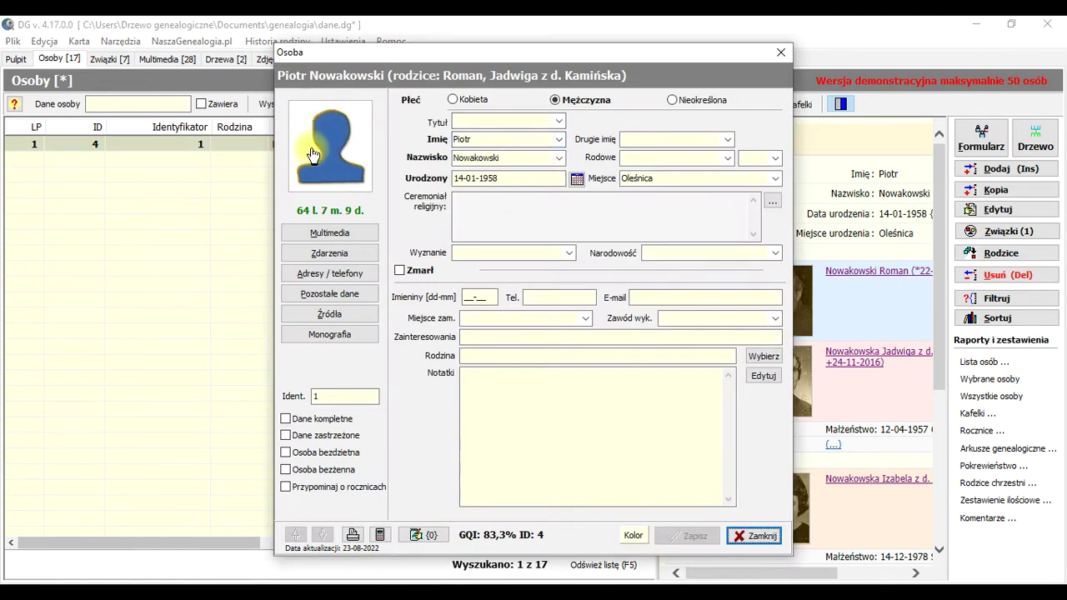
pyautogui.click(781, 53)
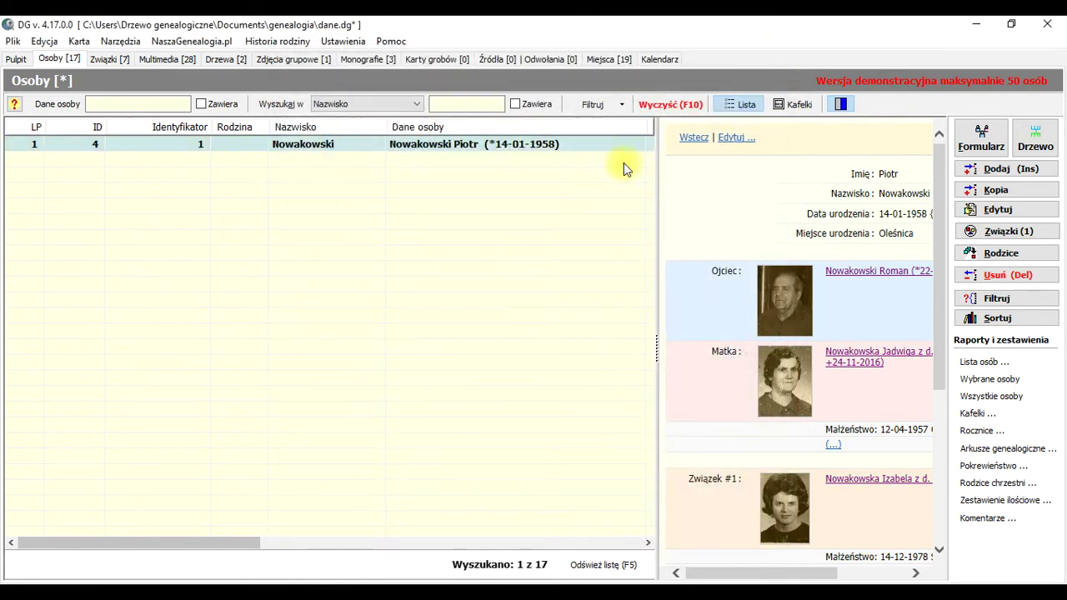
# In the filter settings, duplicate the filter Nazwisko zawiera "kowal" and enter Nazwisko zawiera "kowal" i "ski" as the copy's name
pyautogui.click(614, 106)
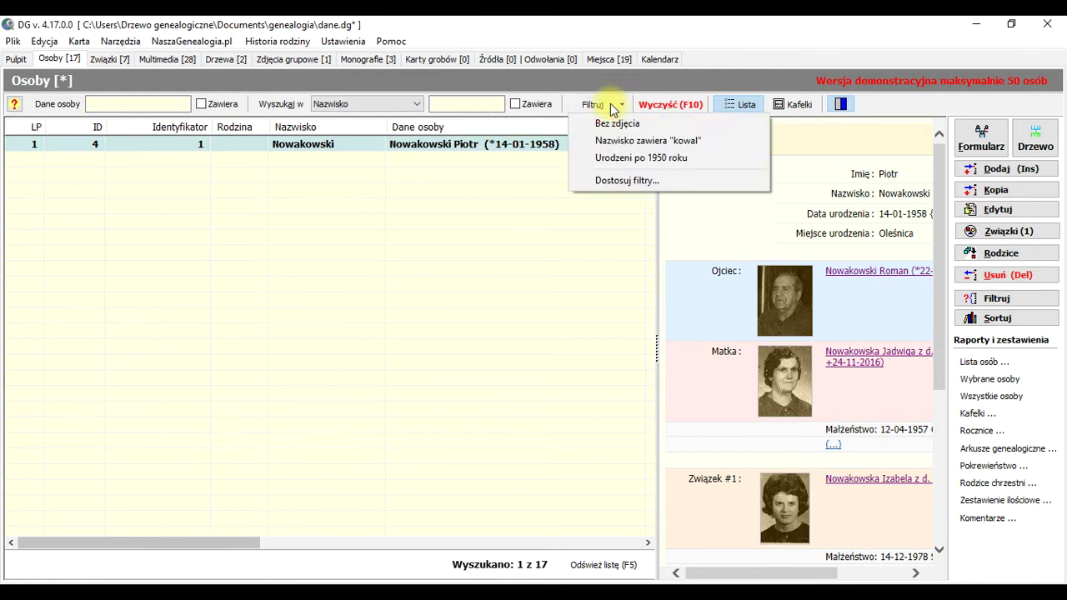
pyautogui.click(635, 179)
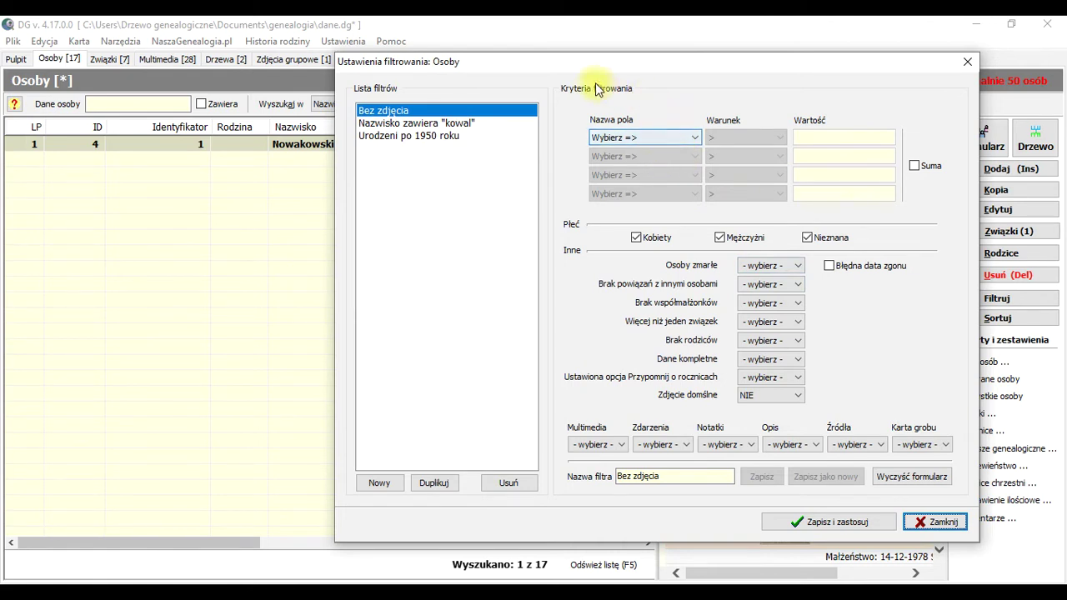
pyautogui.click(453, 125)
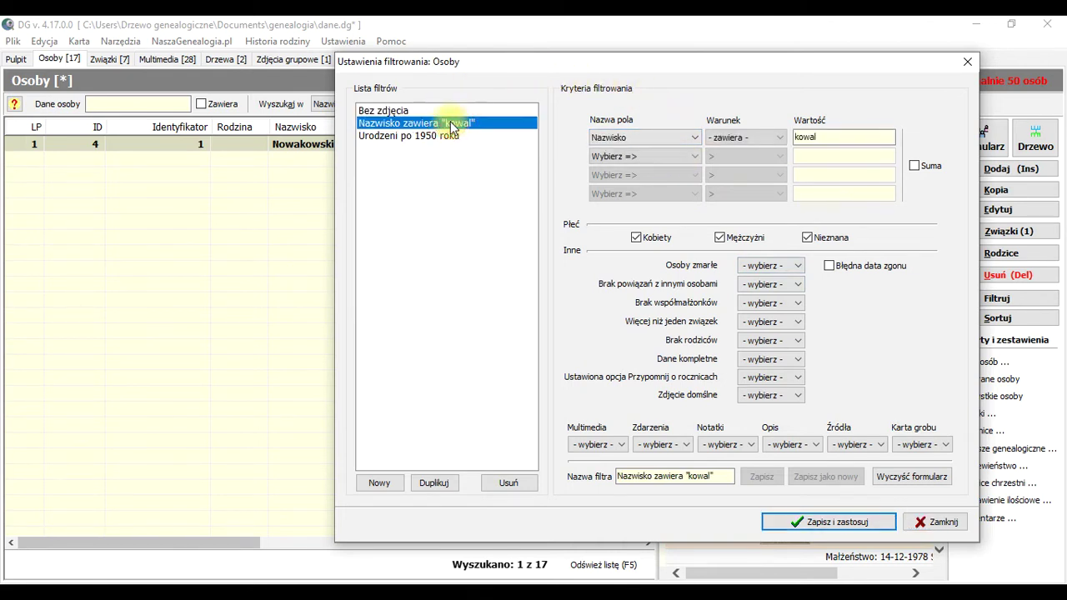
pyautogui.click(433, 483)
pyautogui.moveTo(617, 476); pyautogui.dragTo(578, 477)
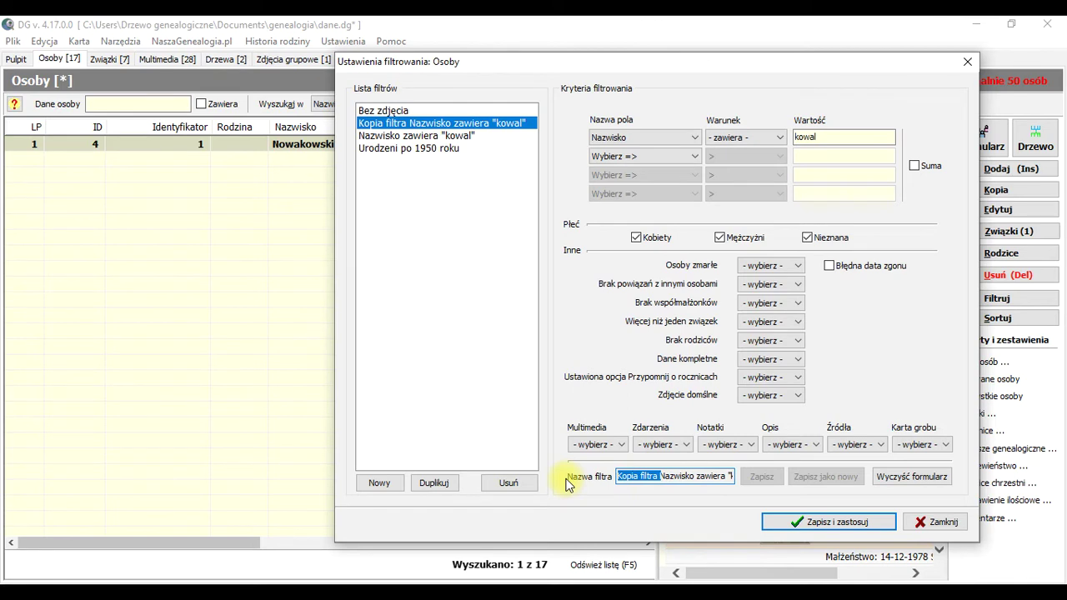
pyautogui.press('BackSpace')
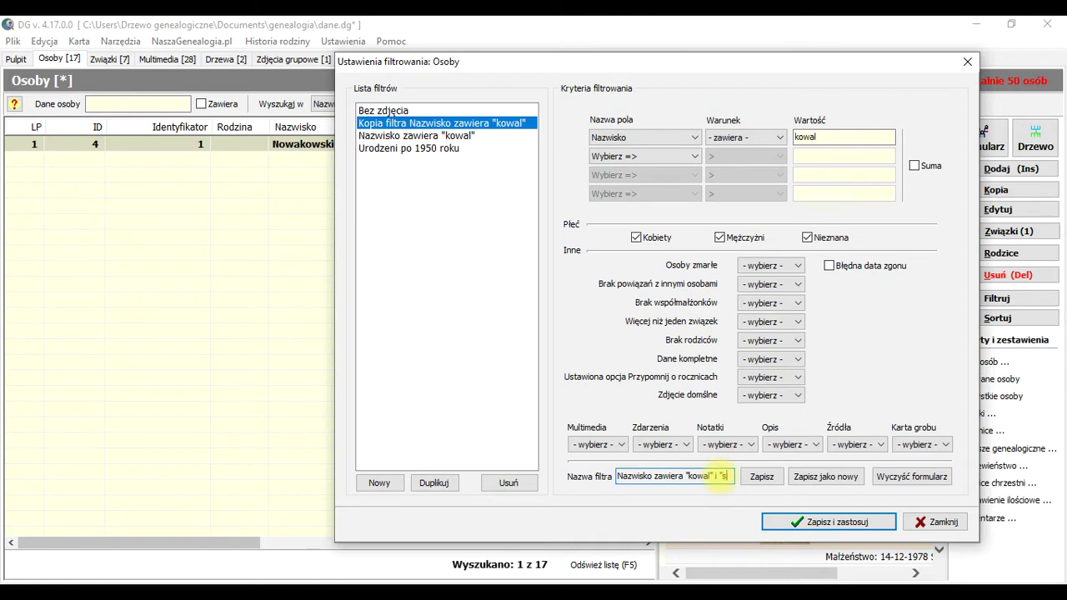
pyautogui.write('i "ski"')
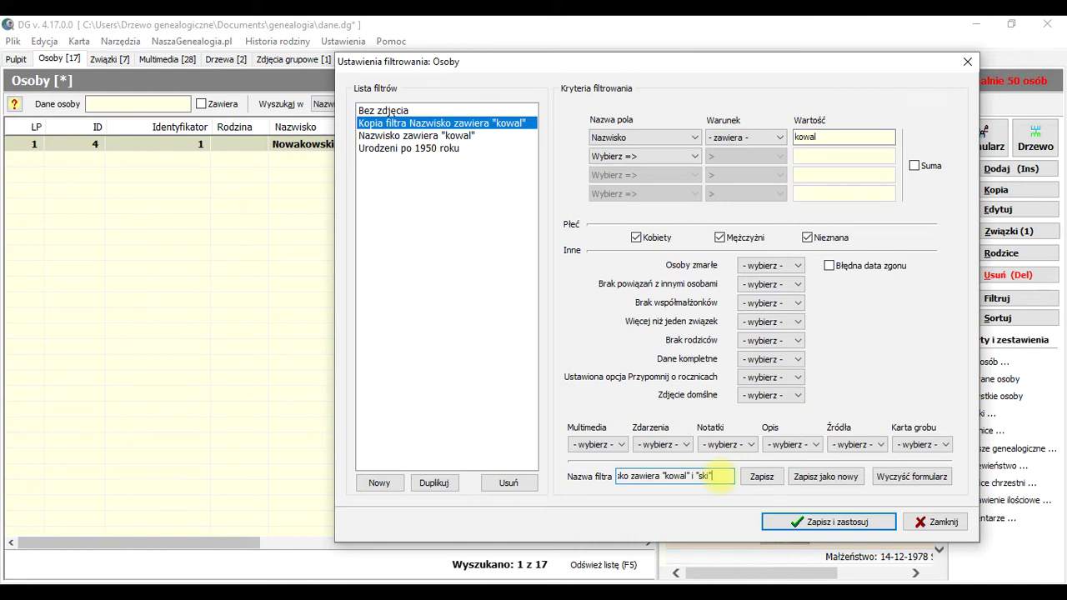
# Add a second criterion to the copied filter: Nazwisko, condition zawiera, value ski
pyautogui.click(647, 157)
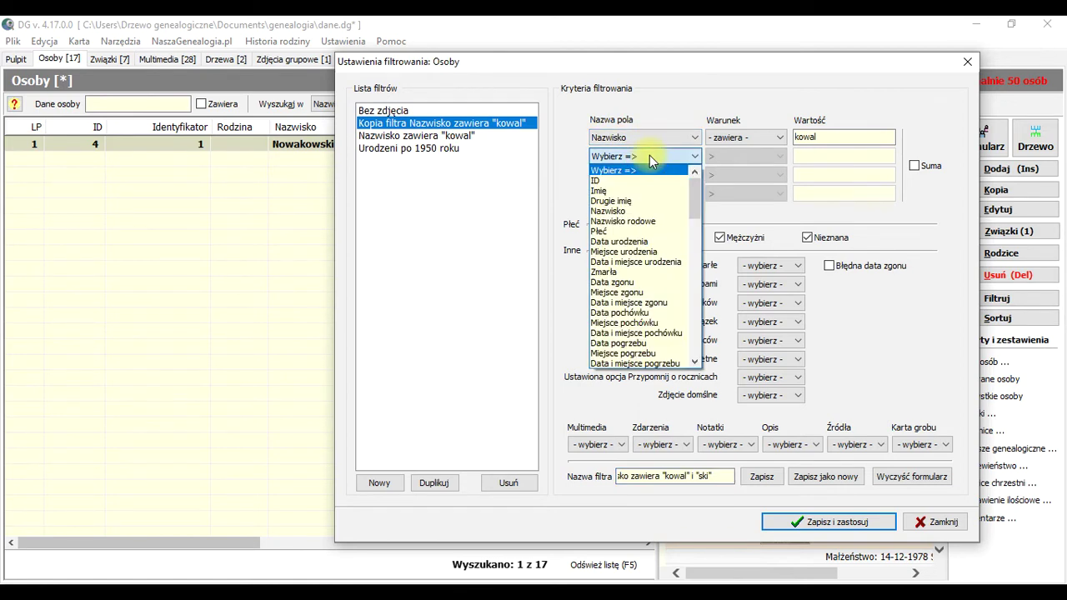
pyautogui.click(640, 211)
pyautogui.click(746, 157)
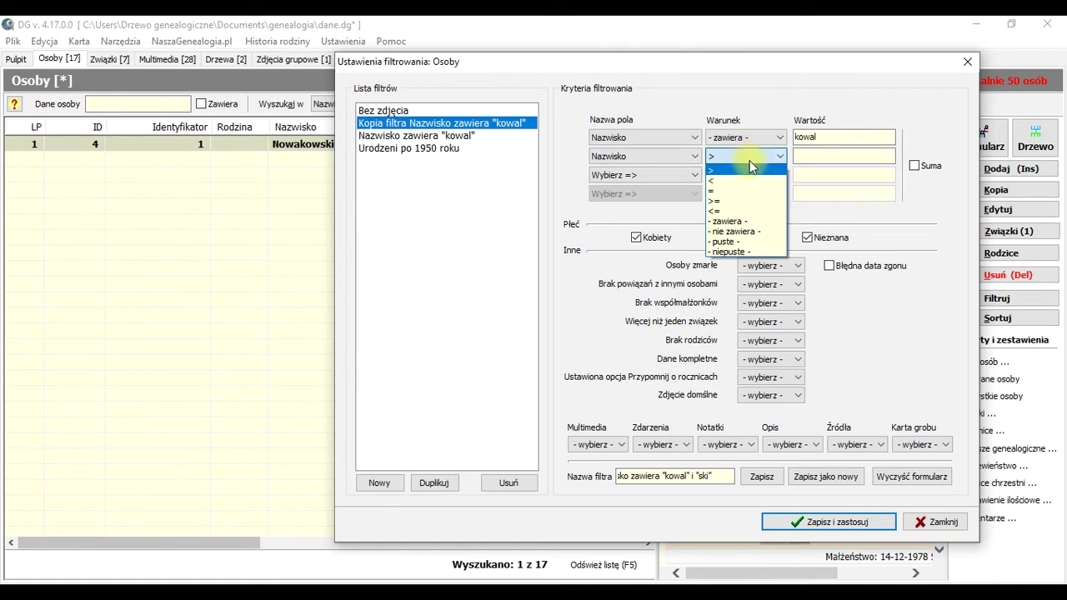
pyautogui.click(741, 220)
pyautogui.click(810, 156)
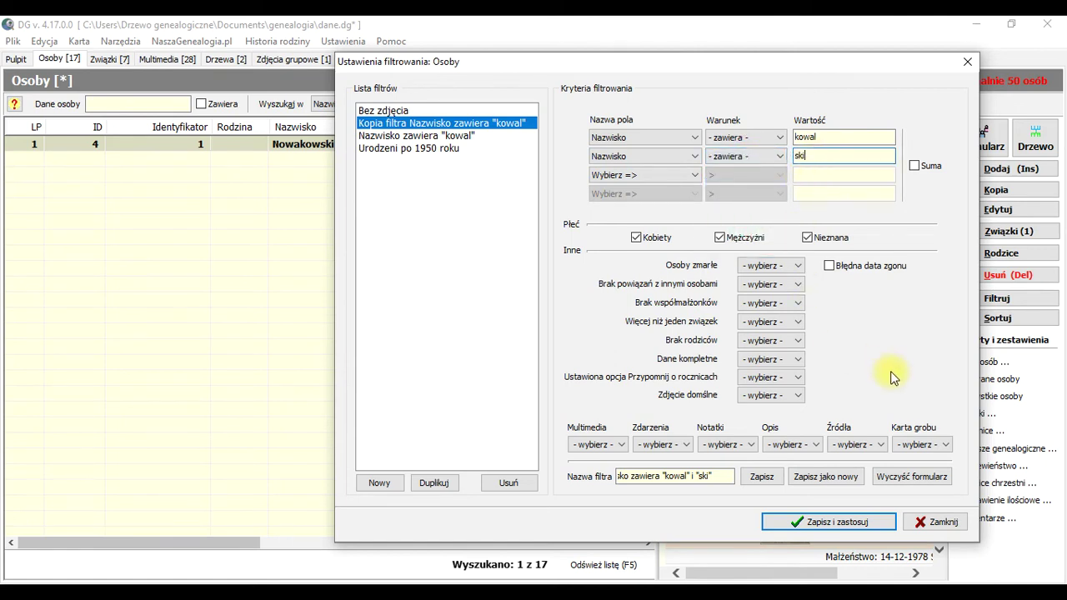
# Save and apply the filter Nazwisko zawiera "kowal" i "ski" and check the surnames in the people list behind the dialog
pyautogui.click(851, 529)
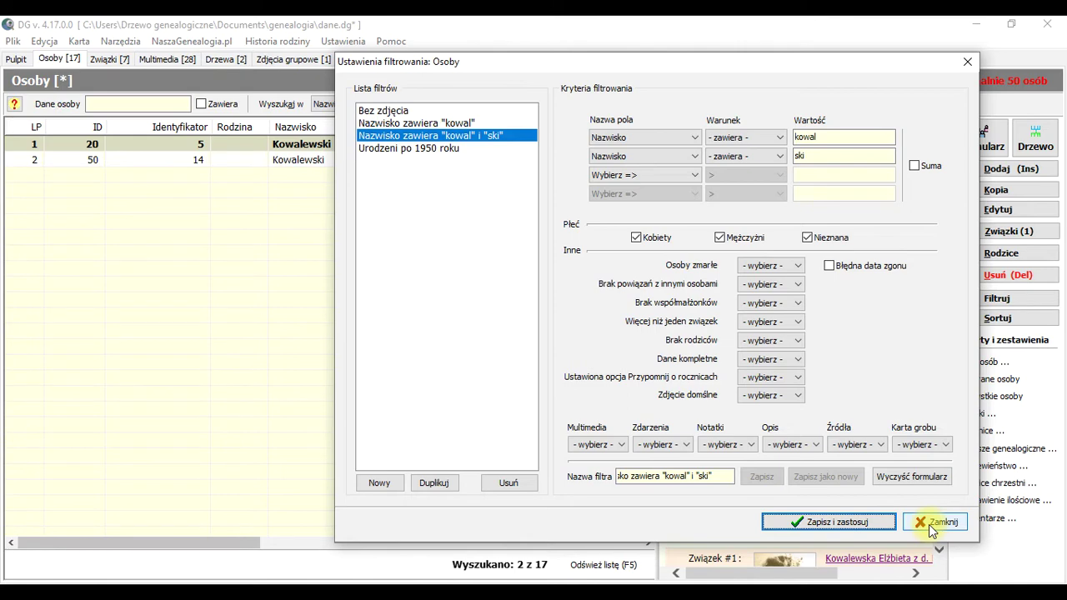
pyautogui.moveTo(691, 63); pyautogui.dragTo(784, 50)
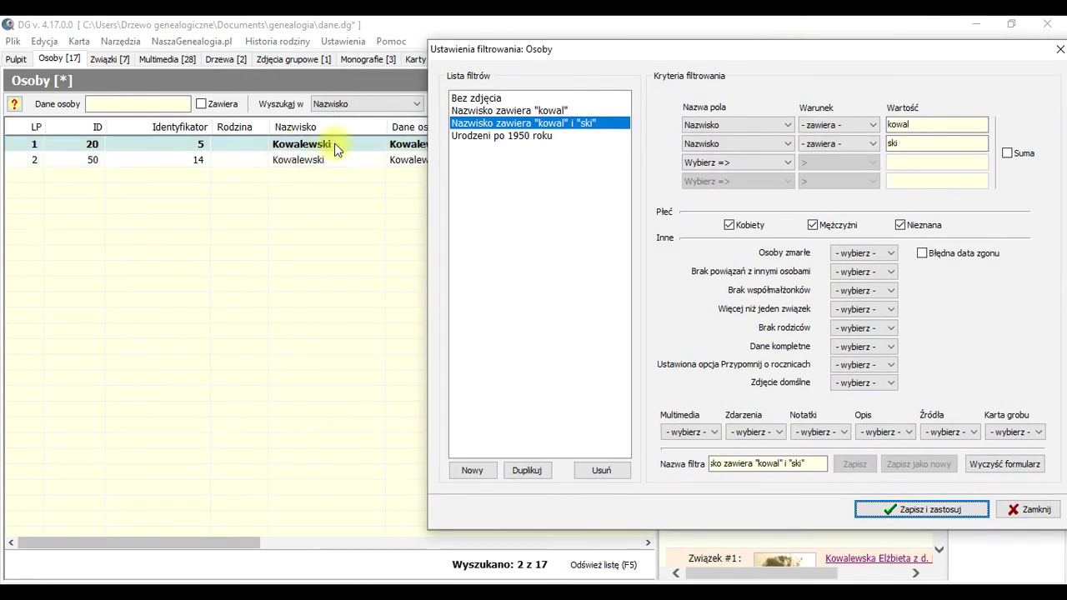
pyautogui.moveTo(697, 50); pyautogui.dragTo(498, 30)
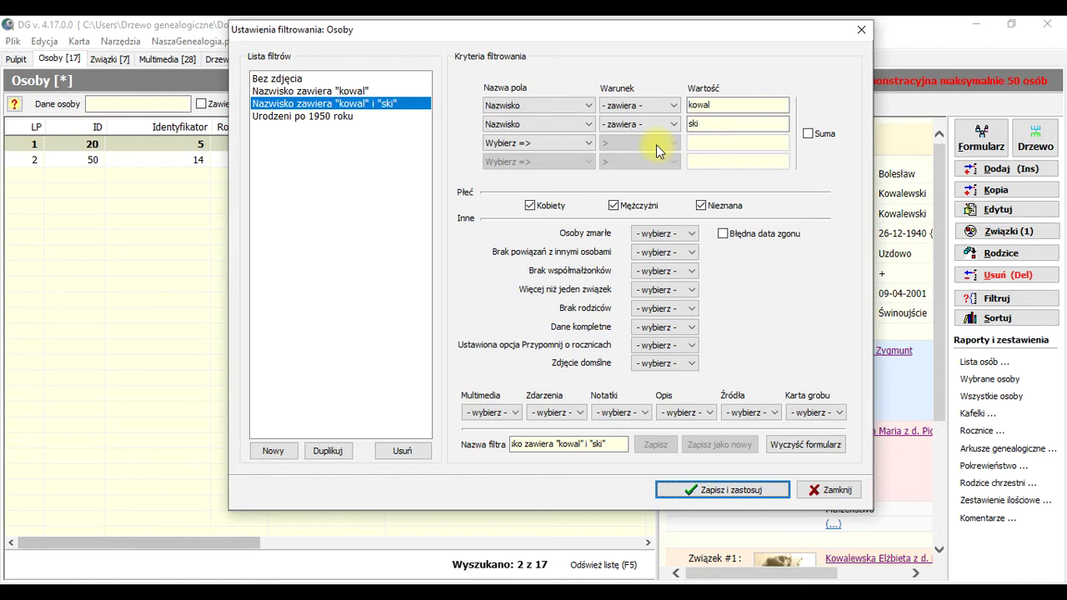
# Enable Suma for the kowal and ski criteria, save and apply the filter, and compare the listed surnames with both values
pyautogui.click(808, 134)
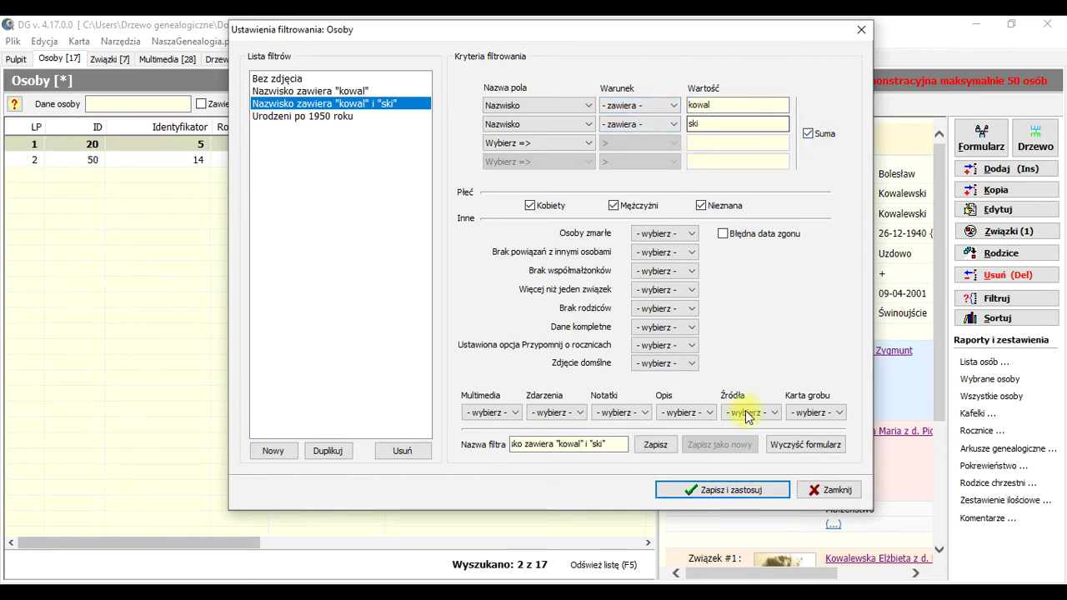
pyautogui.click(728, 494)
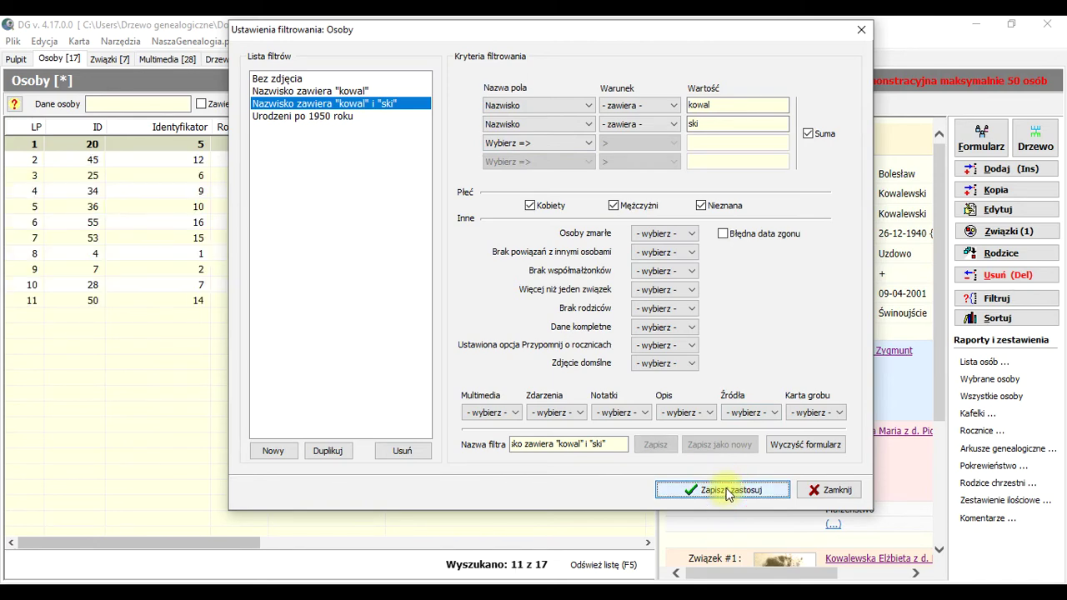
pyautogui.moveTo(641, 39); pyautogui.dragTo(702, 54)
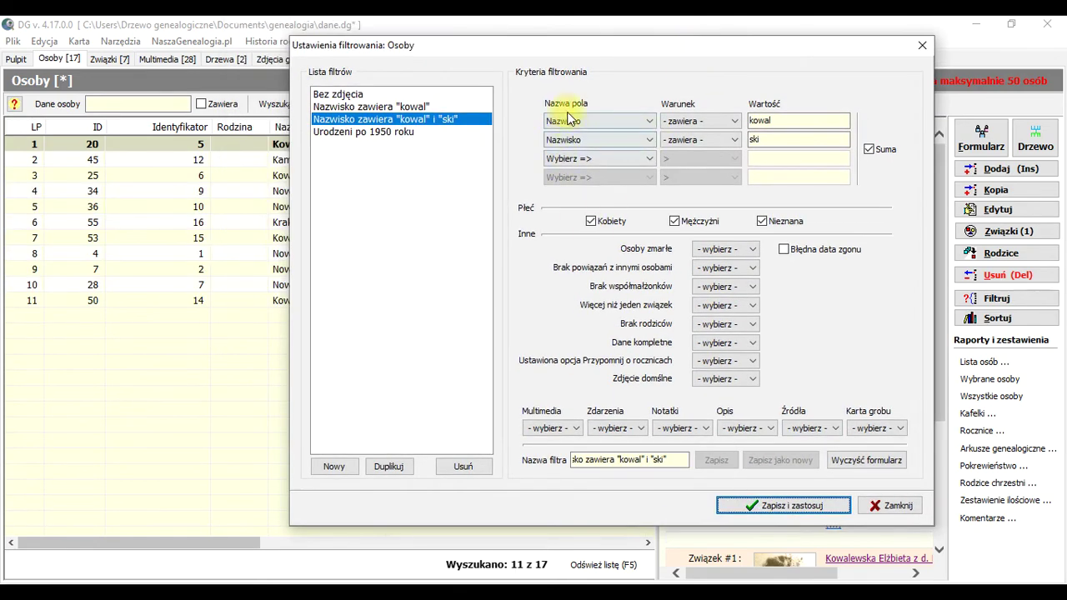
pyautogui.click(758, 121)
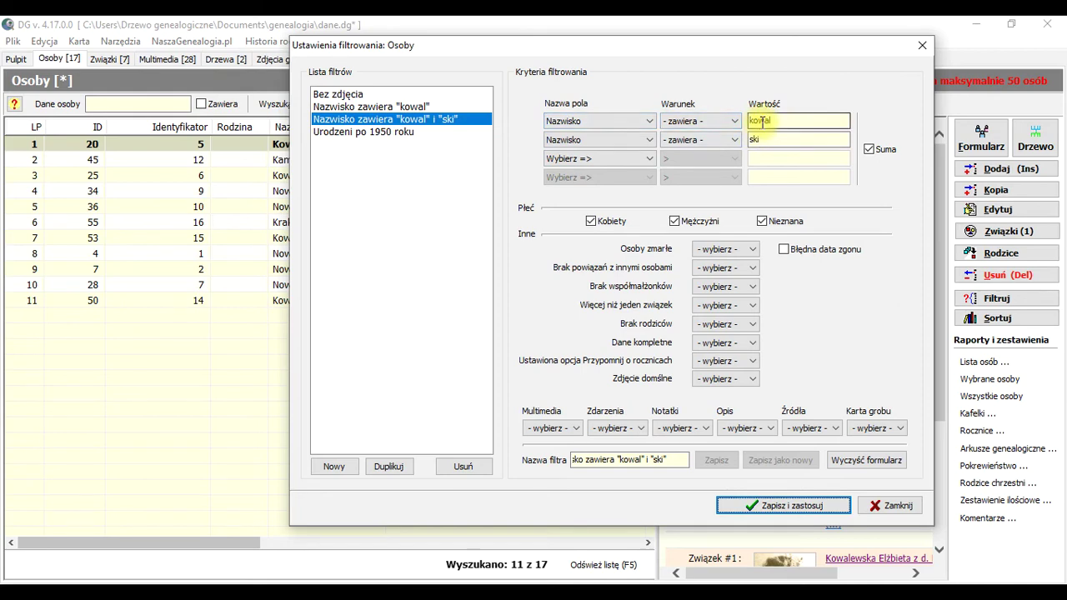
pyautogui.click(772, 140)
pyautogui.moveTo(772, 140); pyautogui.dragTo(753, 140)
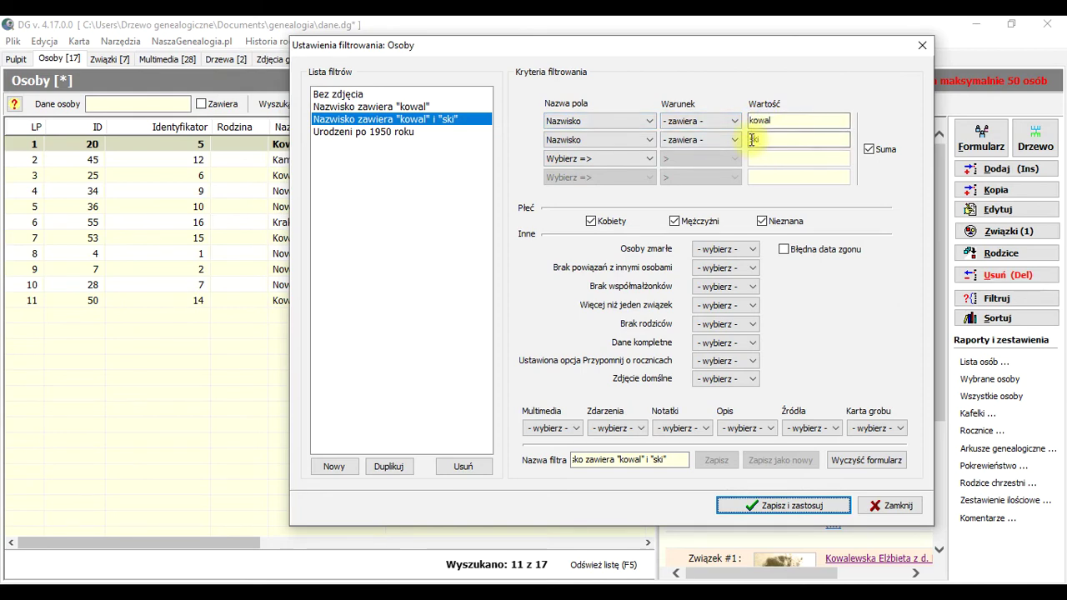
pyautogui.moveTo(691, 52); pyautogui.dragTo(775, 41)
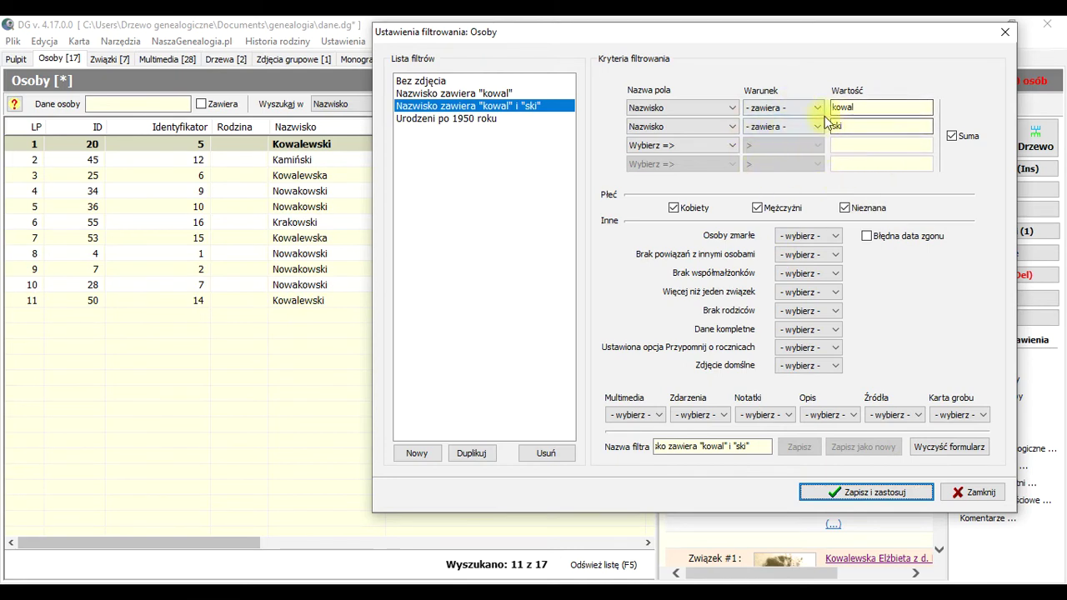
# Disable Suma for the filter Nazwisko zawiera "kowal" i "ski", save and apply it, and close the filter settings
pyautogui.click(952, 135)
pyautogui.click(953, 137)
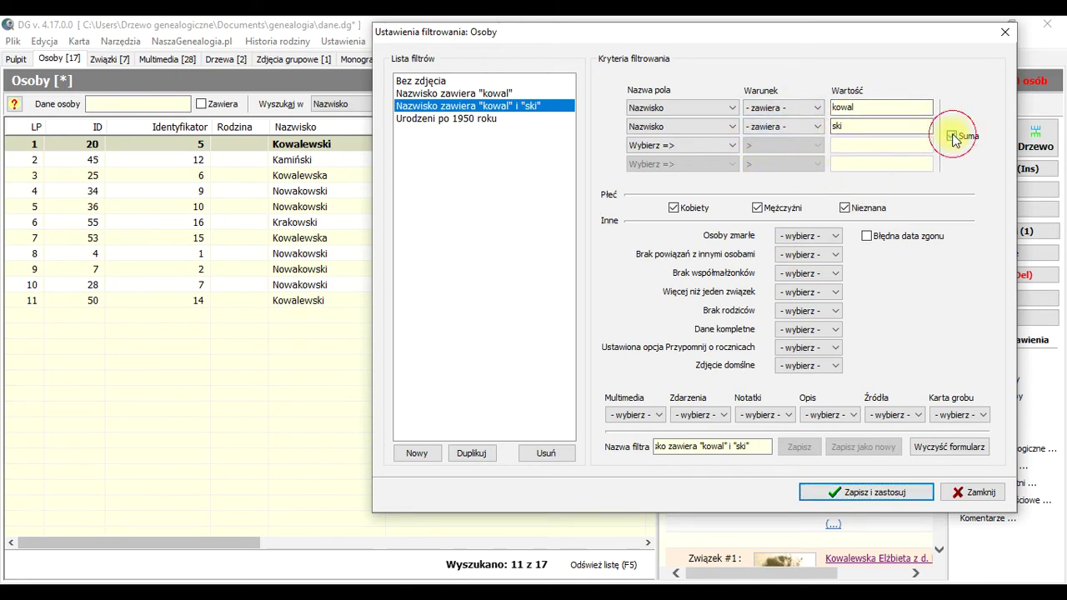
pyautogui.click(901, 495)
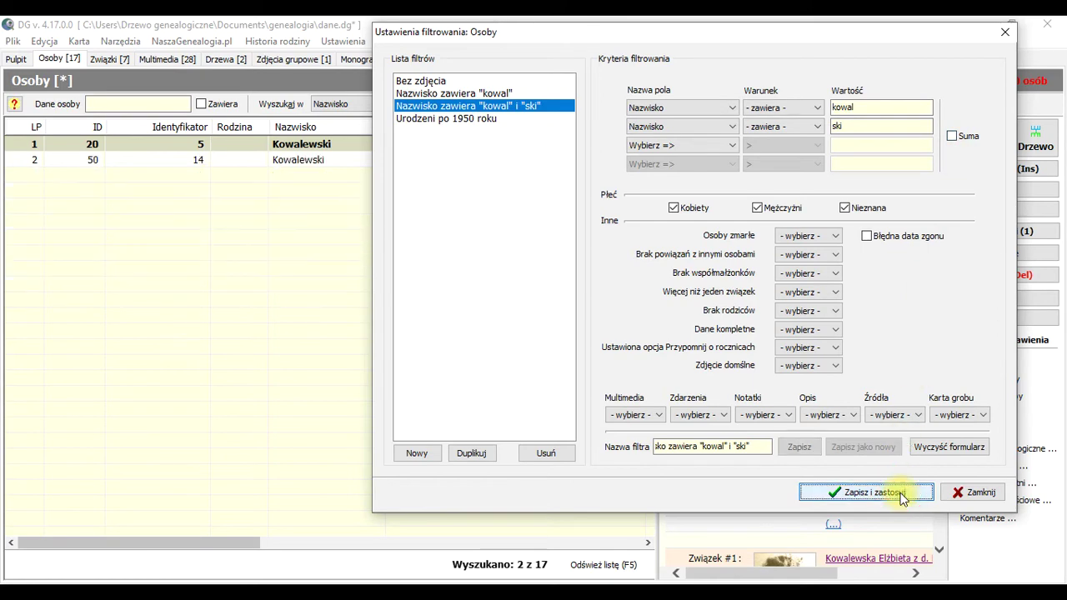
pyautogui.click(997, 493)
# Apply the saved filters Nazwisko zawiera "kowal", Bez zdjęcia, Nazwisko zawiera "kowal" i "ski" and Urodzeni po 1950 roku to the people list in turn
pyautogui.click(610, 106)
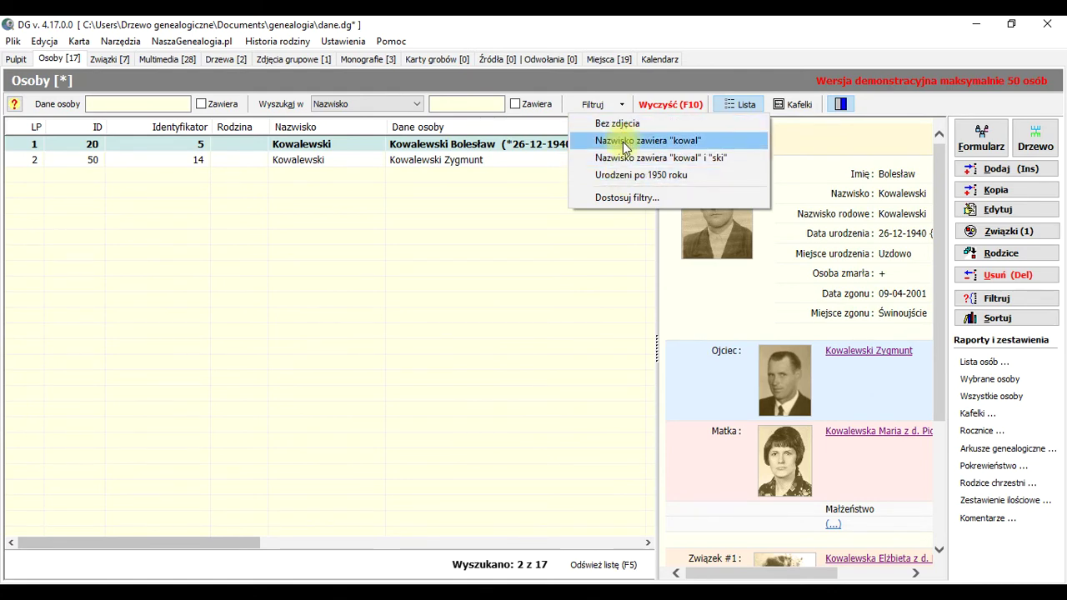
pyautogui.click(625, 144)
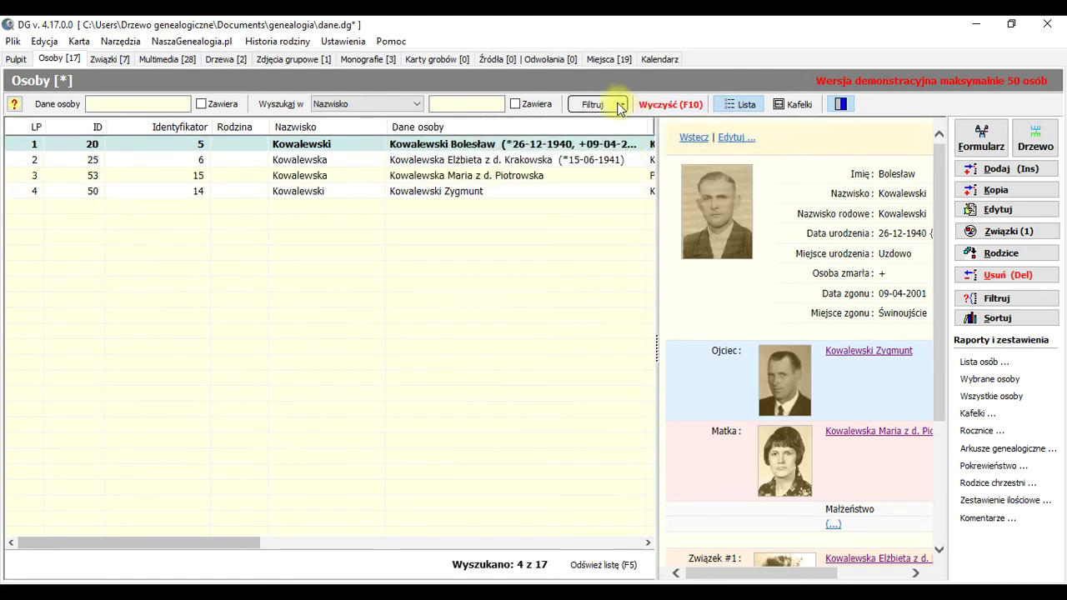
pyautogui.click(619, 106)
pyautogui.click(619, 124)
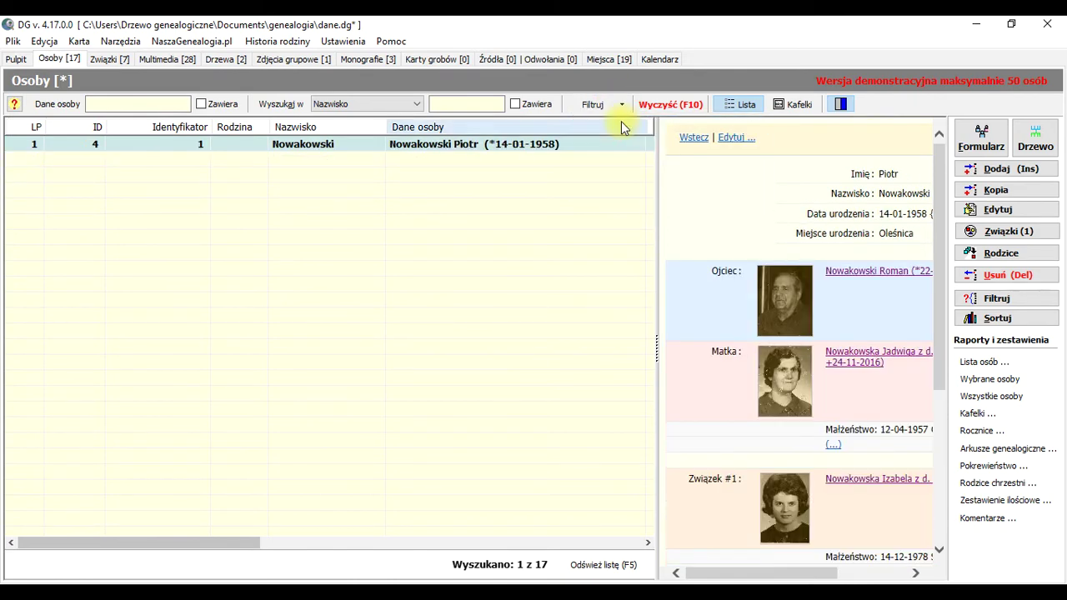
pyautogui.click(617, 106)
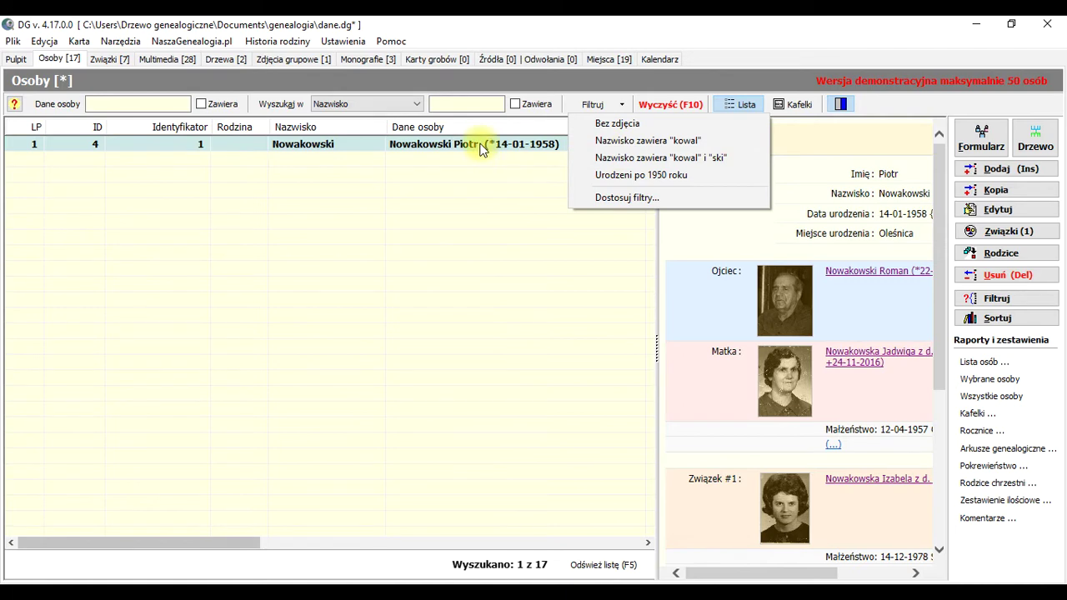
pyautogui.click(667, 158)
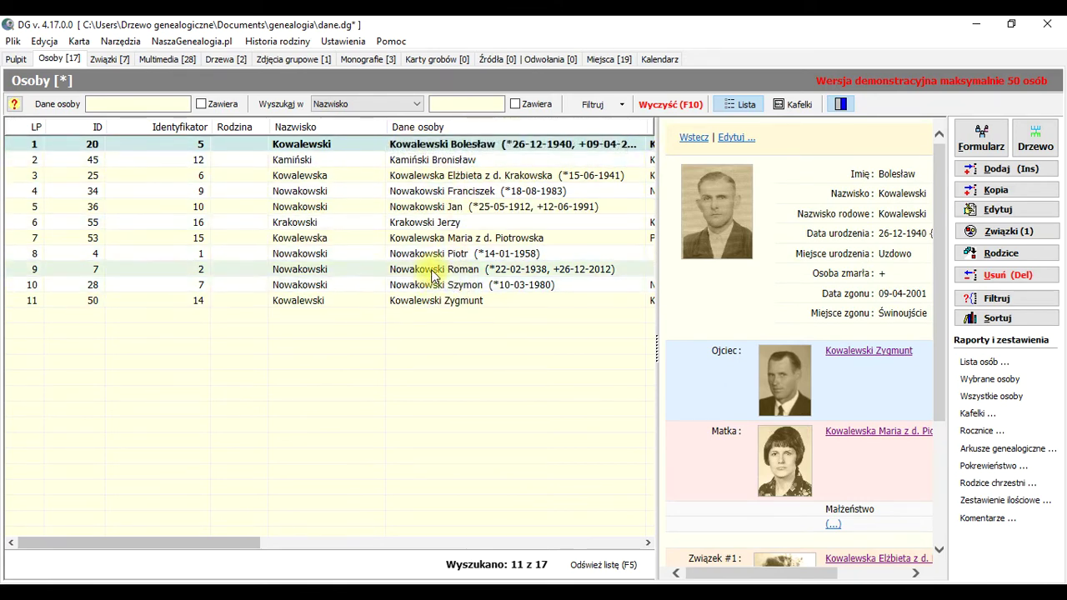
pyautogui.click(613, 104)
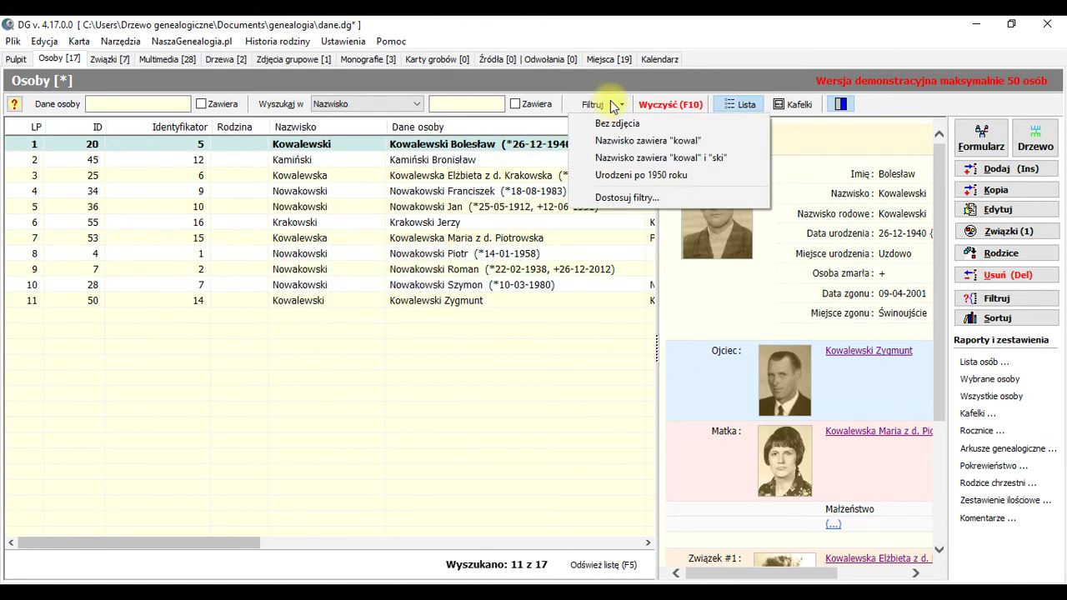
pyautogui.click(655, 178)
# Open the filter settings and examine the available criterion fields and the choices for Osoby zmarłe
pyautogui.click(612, 104)
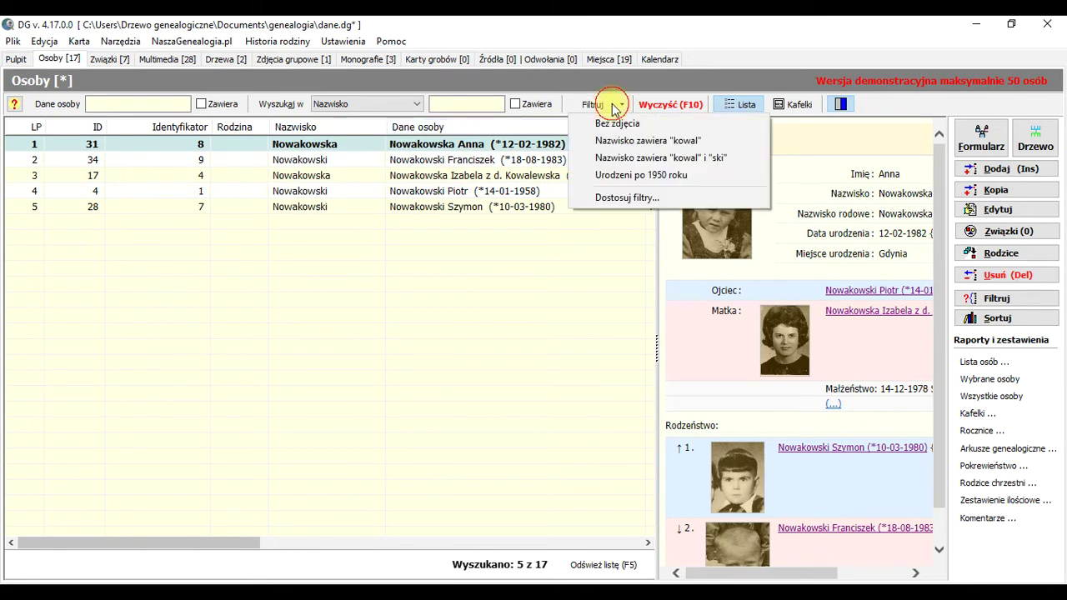
pyautogui.click(625, 198)
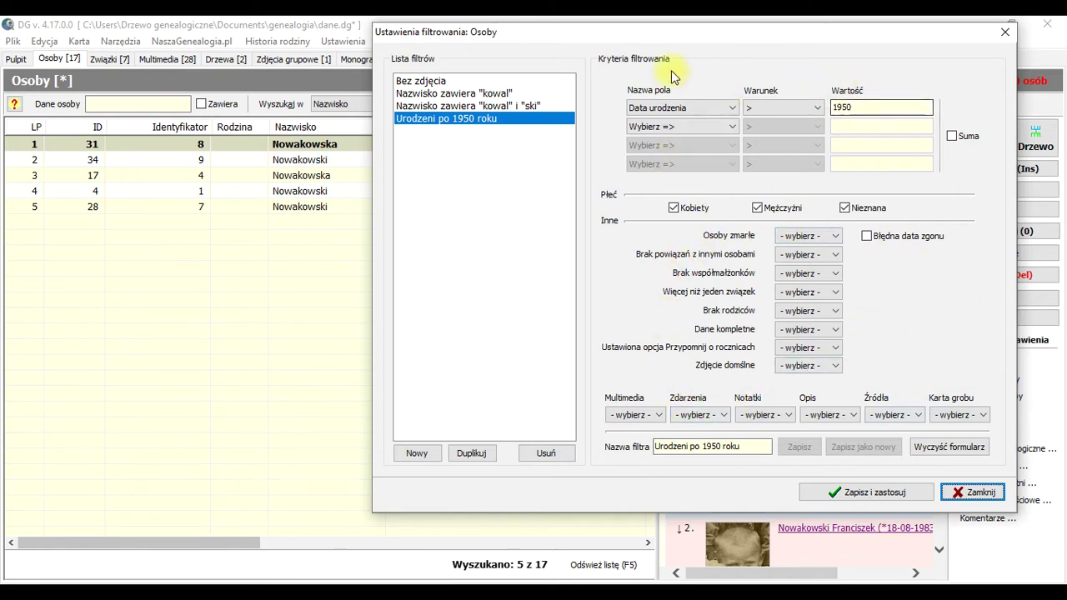
pyautogui.click(734, 107)
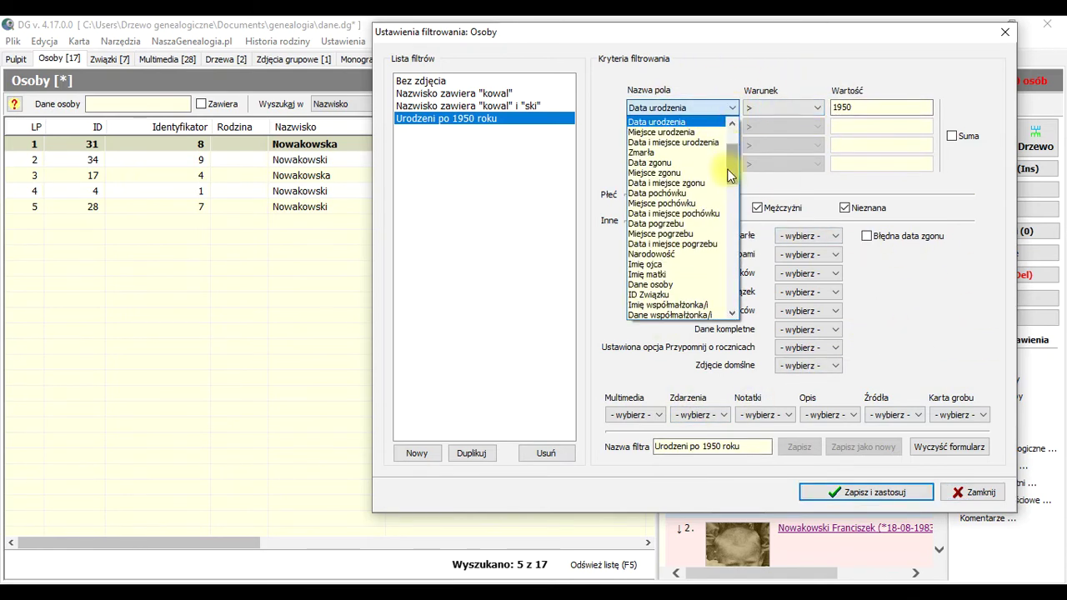
pyautogui.scroll(3, 732, 171)
pyautogui.click(949, 266)
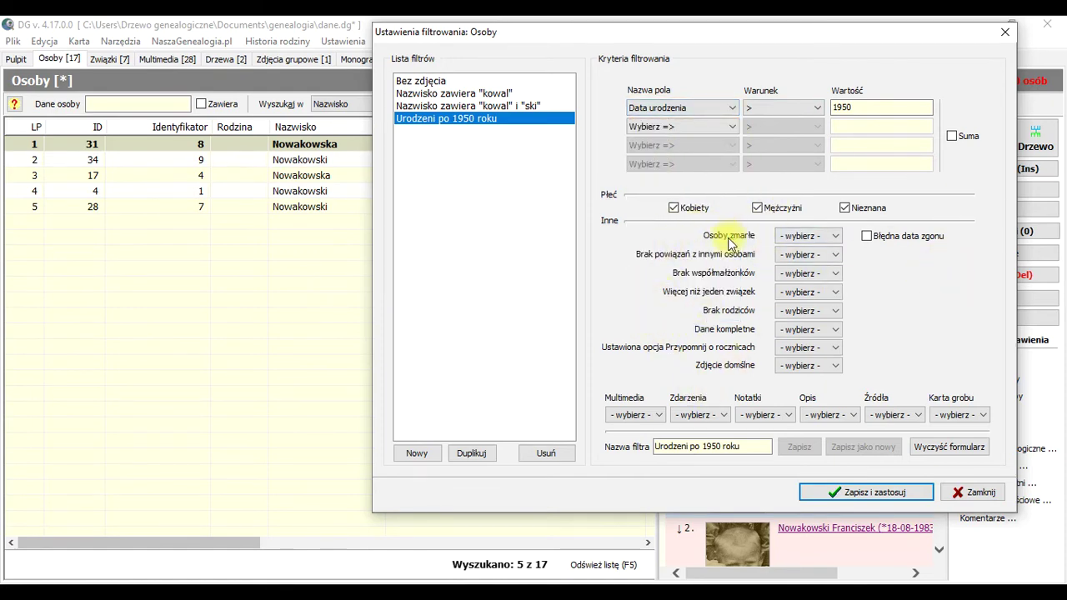
pyautogui.click(807, 235)
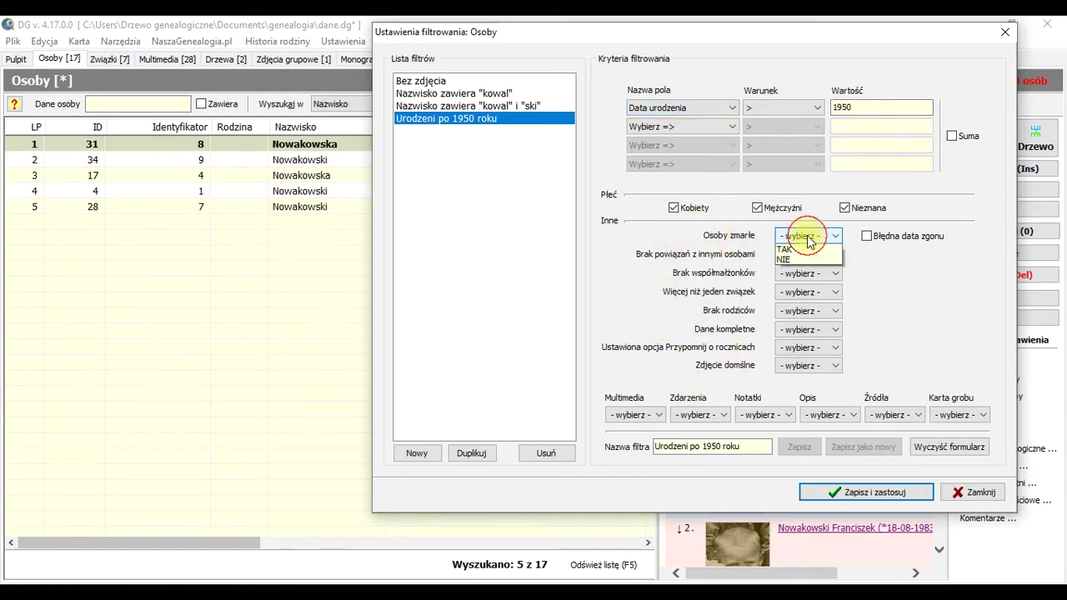
pyautogui.click(860, 299)
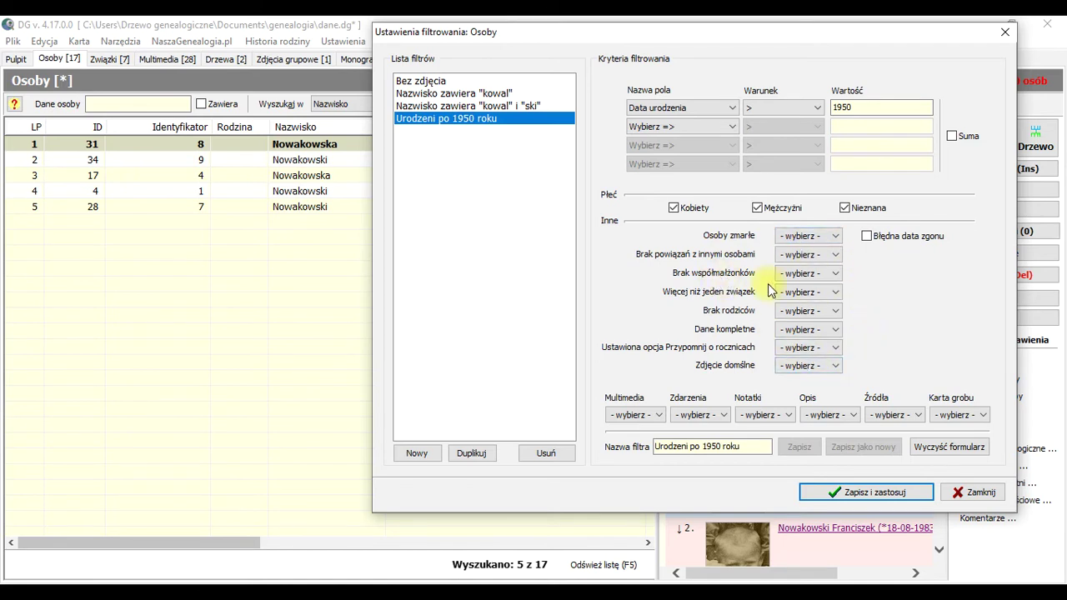
# Create a filter named Brak współmałżonków with Brak współmałżonków set to TAK, save and apply it, and close the filter settings
pyautogui.click(417, 454)
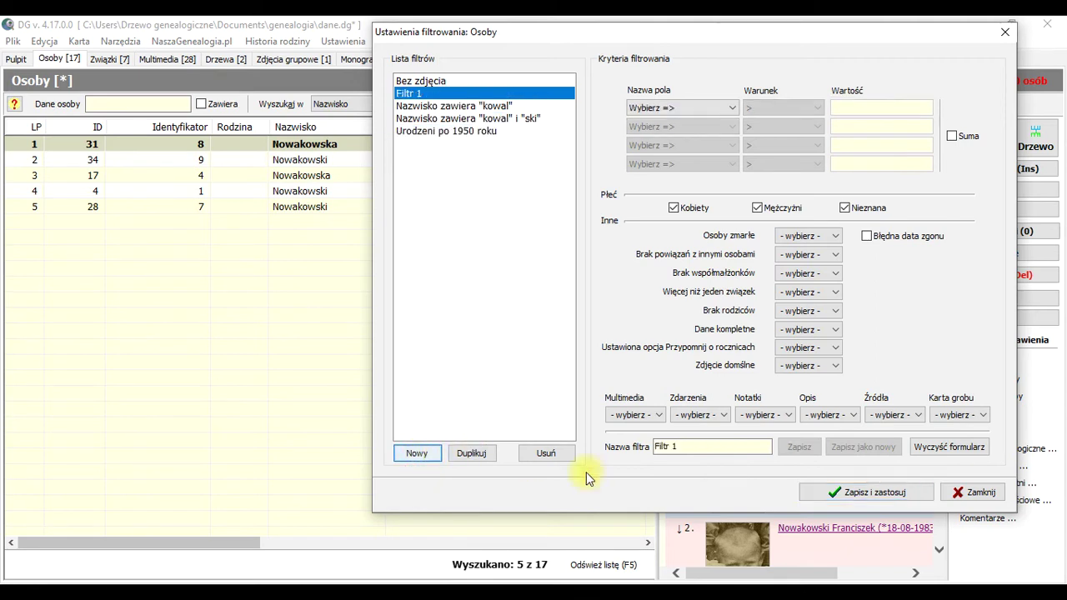
pyautogui.tripleClick(686, 447)
pyautogui.write('Brak współmałżonków')
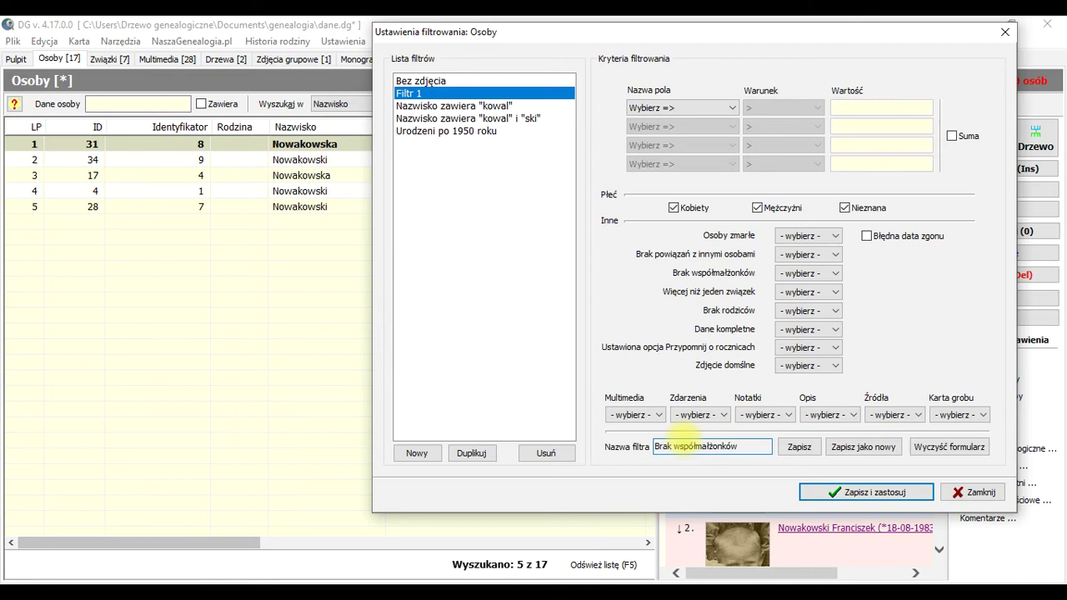
pyautogui.click(803, 275)
pyautogui.click(802, 299)
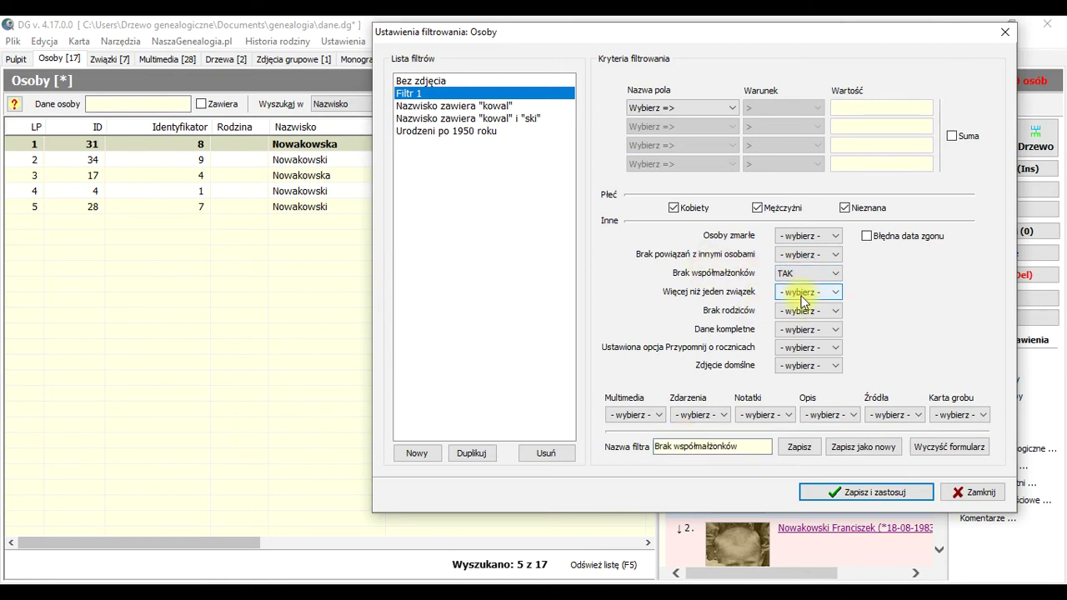
pyautogui.click(886, 492)
pyautogui.click(986, 495)
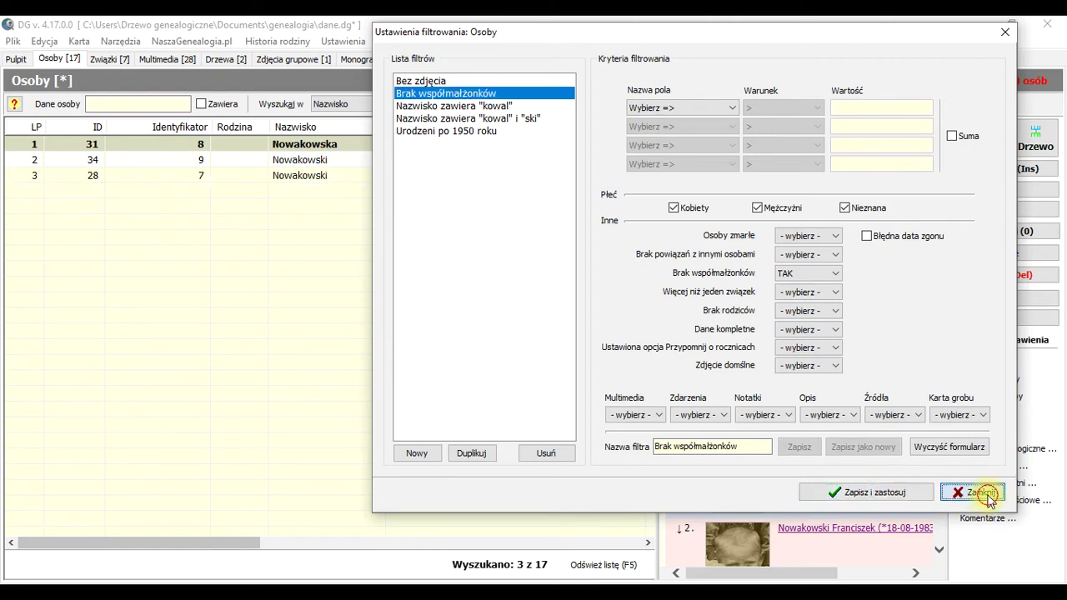
# Check the family forms of the first two people in the filtered list for a spouse, closing each form
pyautogui.click(484, 160)
pyautogui.click(484, 176)
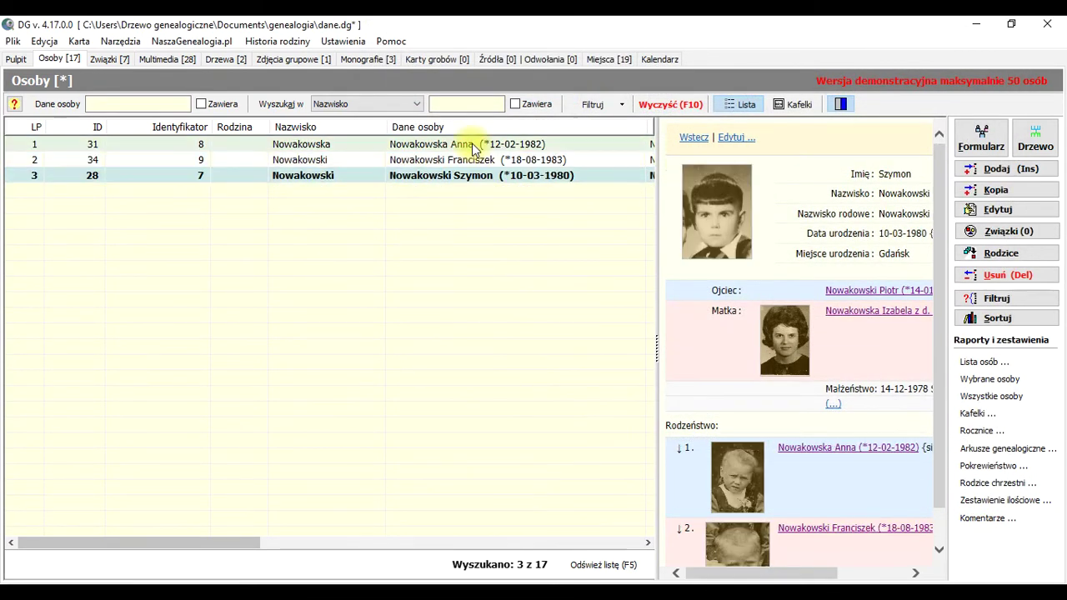
pyautogui.click(476, 145)
pyautogui.click(981, 138)
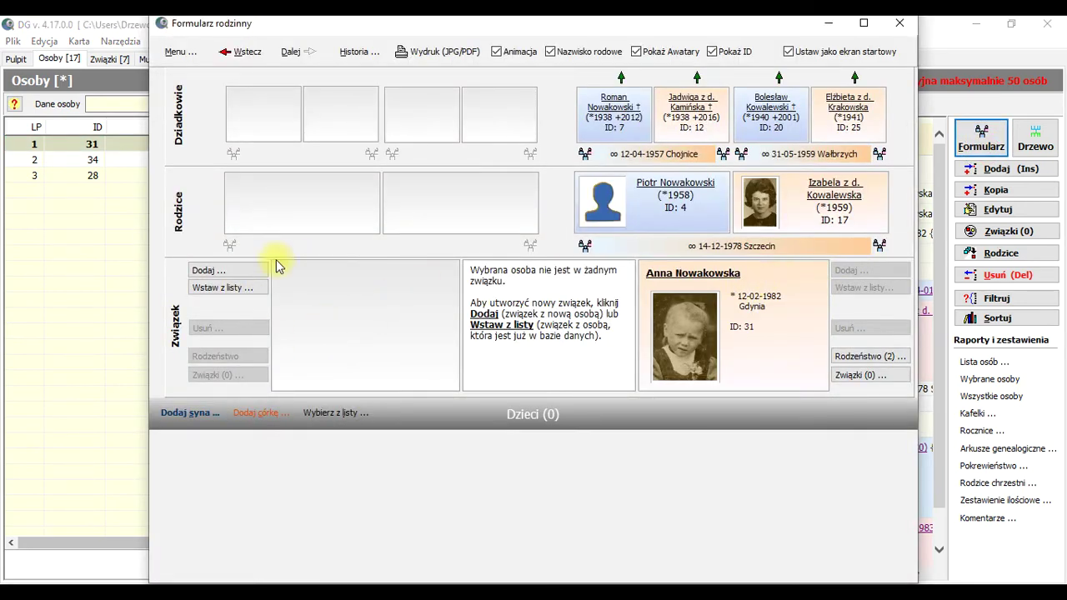
pyautogui.click(899, 24)
pyautogui.click(405, 159)
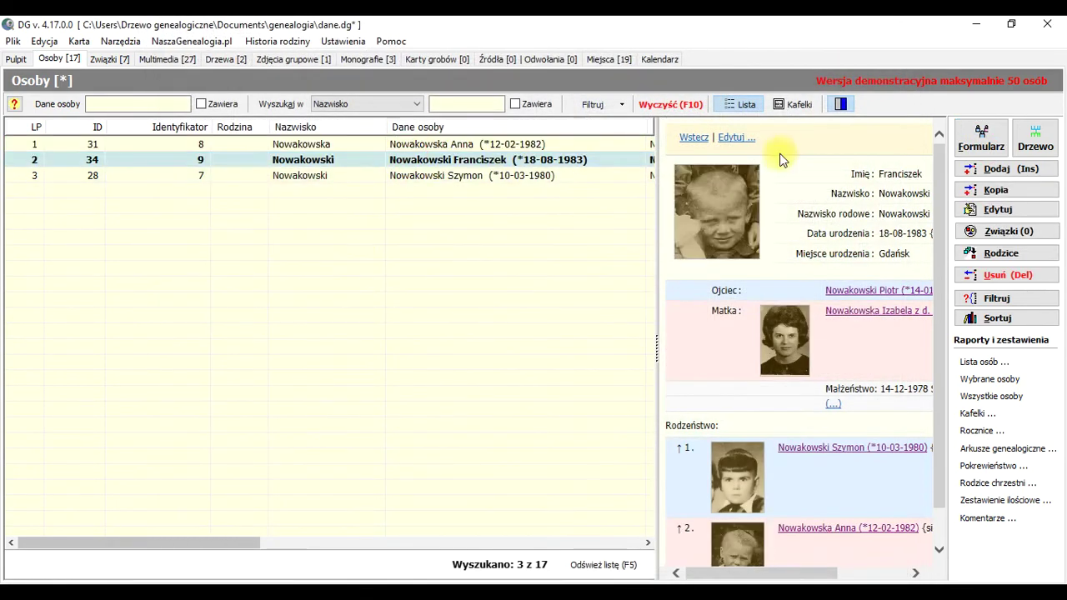
pyautogui.click(980, 139)
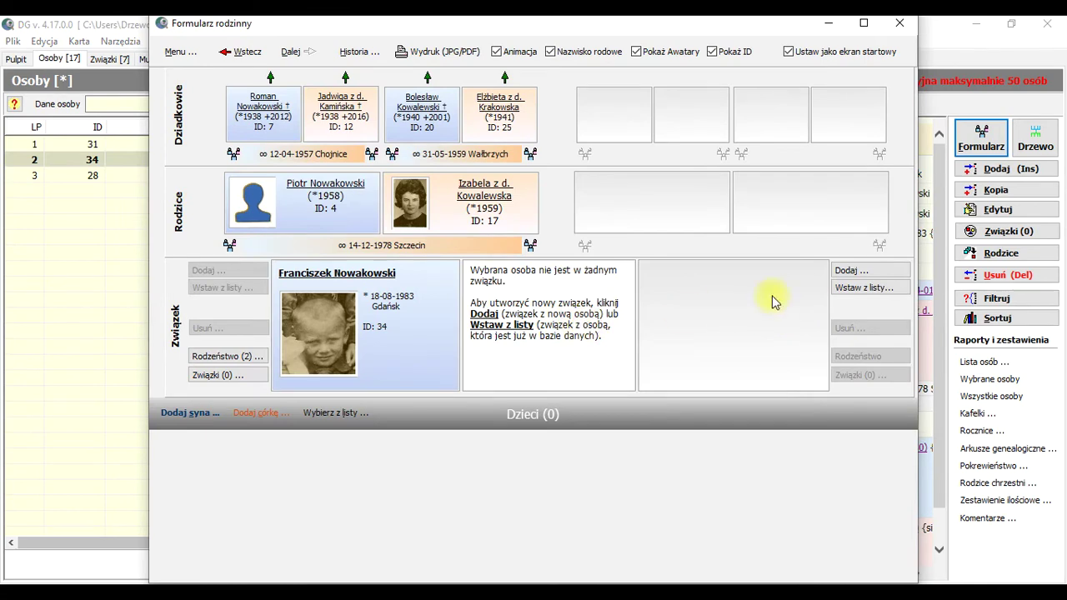
pyautogui.click(897, 30)
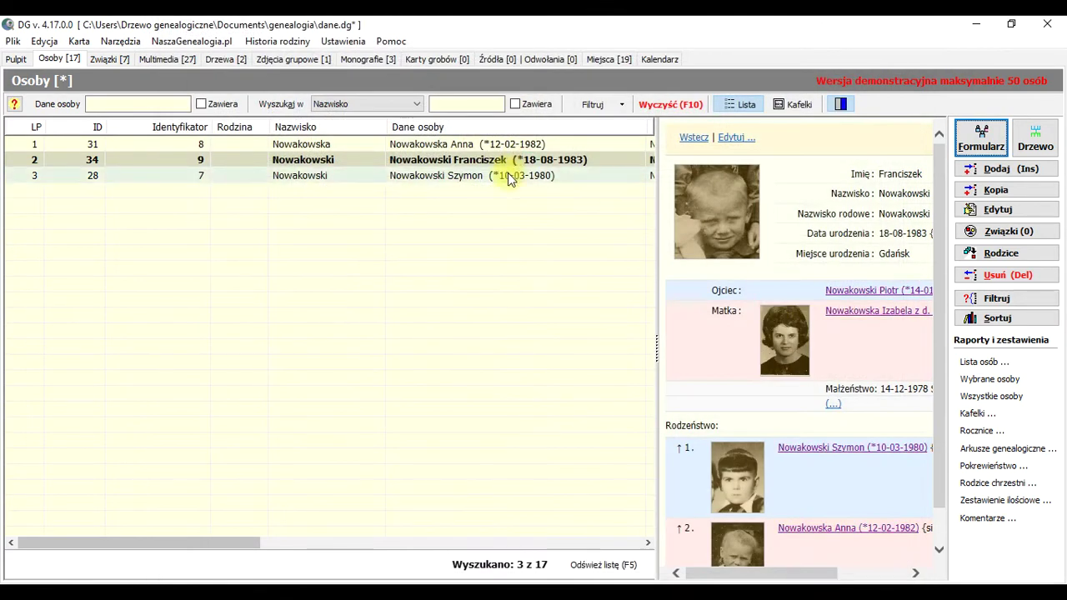
# Check the third filtered person's family form for a spouse, close it, and clear the filter from the people list
pyautogui.click(508, 176)
pyautogui.click(999, 140)
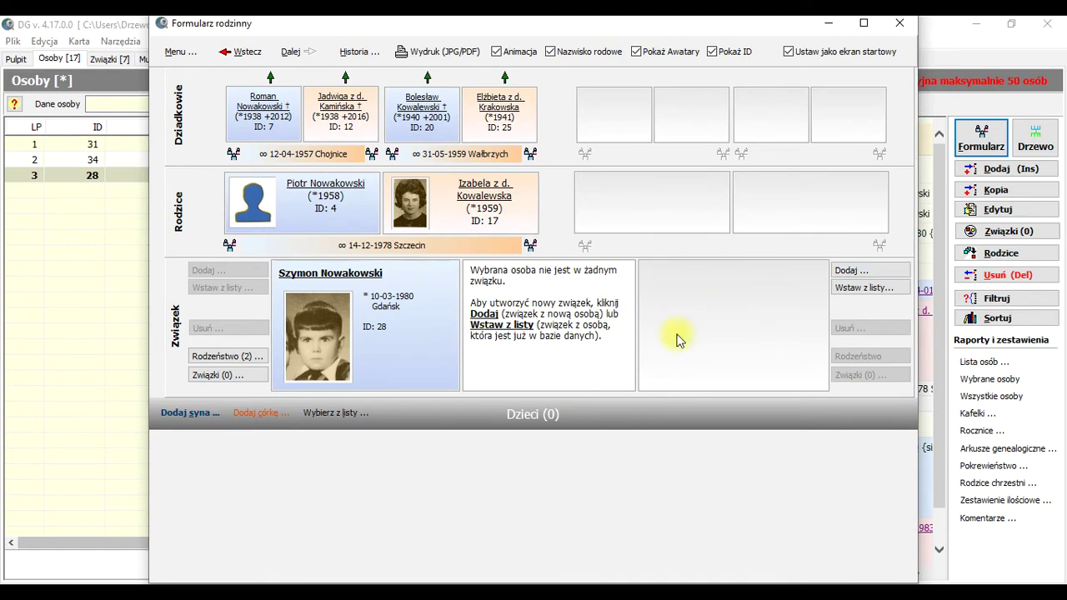
pyautogui.click(908, 25)
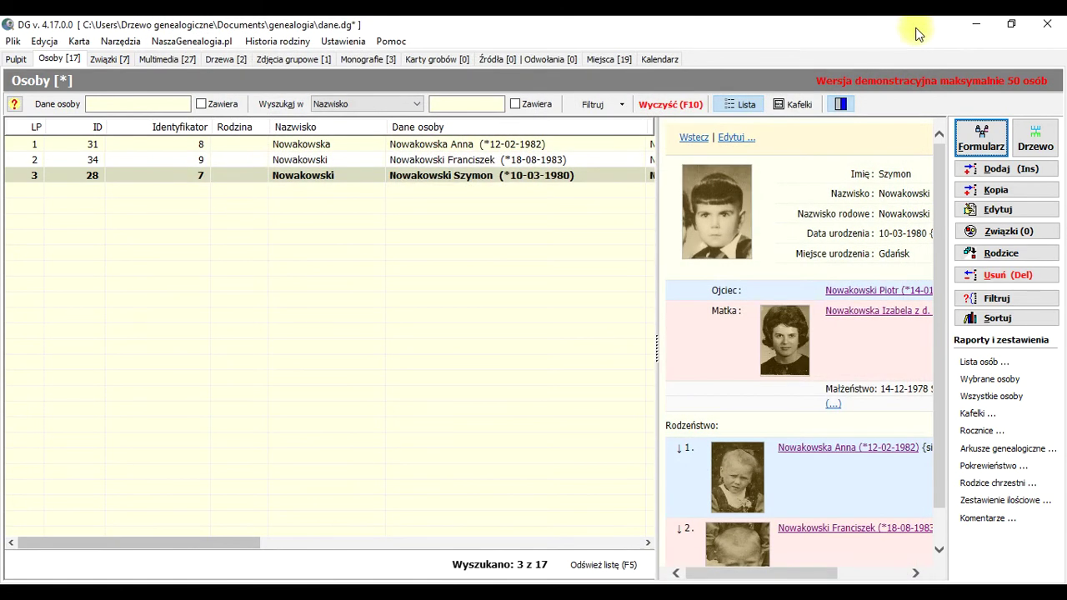
pyautogui.click(665, 100)
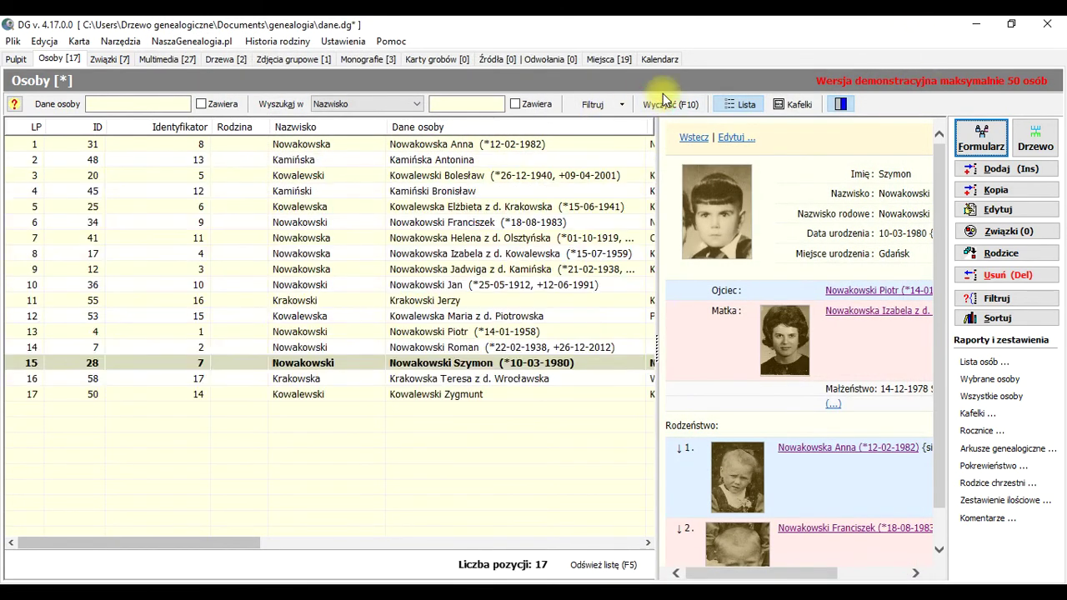
# Review the saved filters available for the people list
pyautogui.click(591, 107)
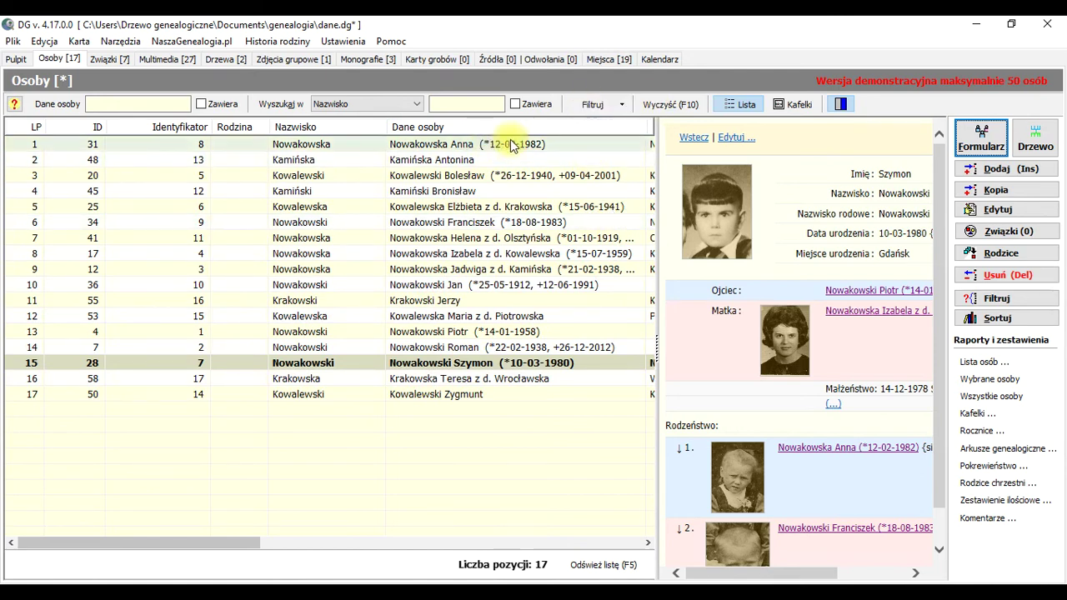
pyautogui.click(591, 105)
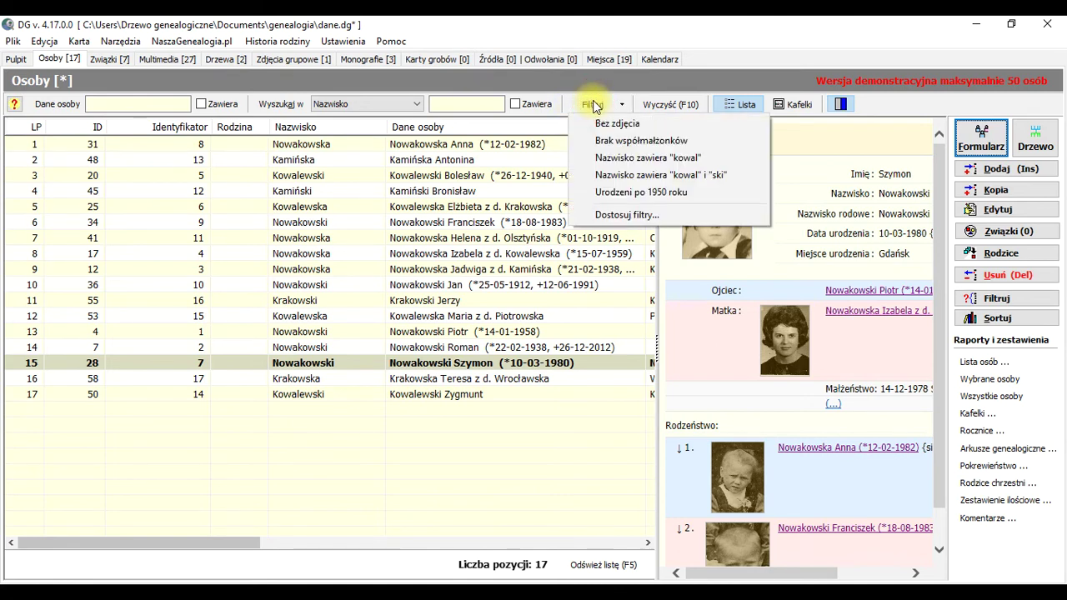
pyautogui.click(650, 213)
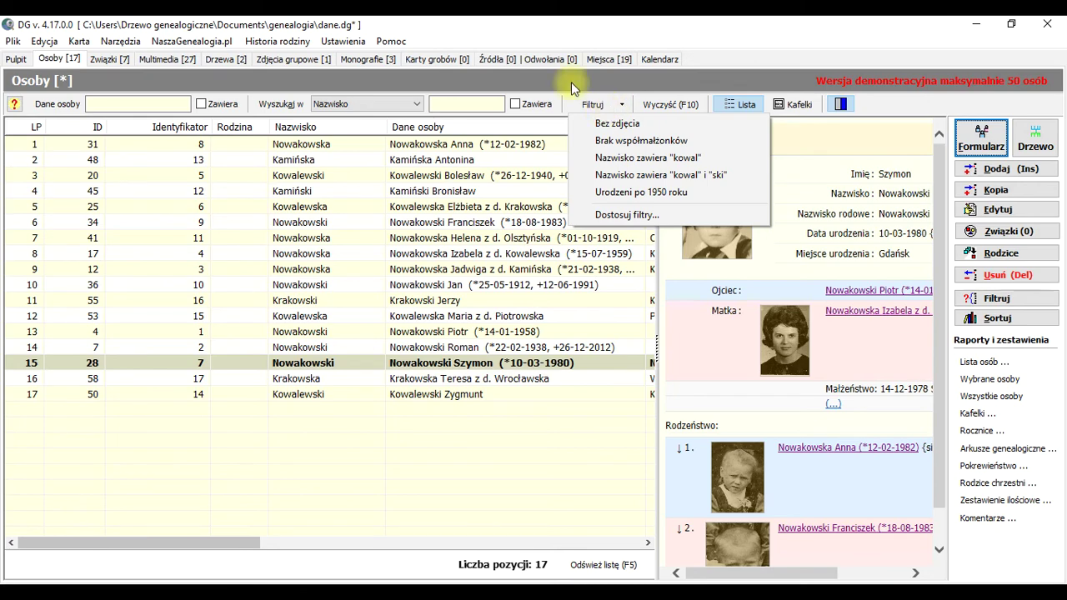
# Switch to the Związki list, open its filter settings and examine the available criterion fields
pyautogui.click(105, 62)
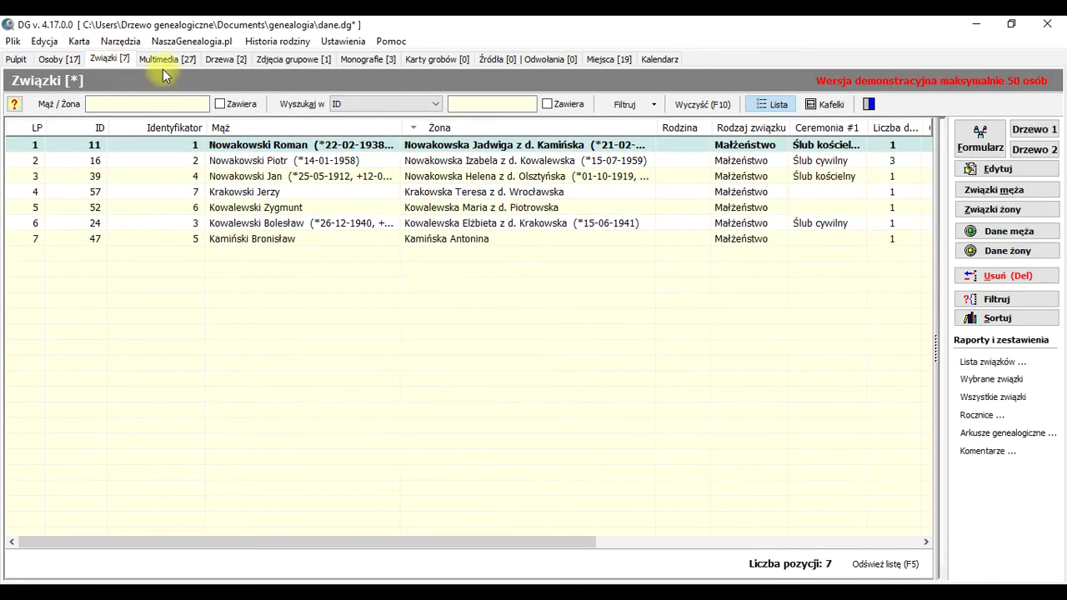
pyautogui.click(166, 61)
pyautogui.click(117, 60)
pyautogui.click(654, 104)
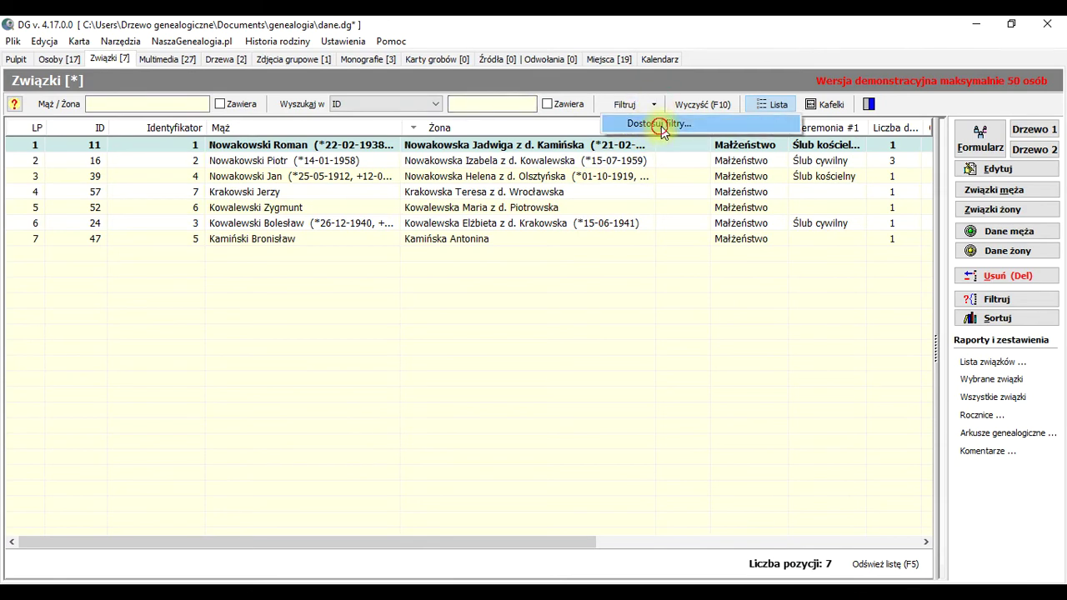
pyautogui.click(658, 126)
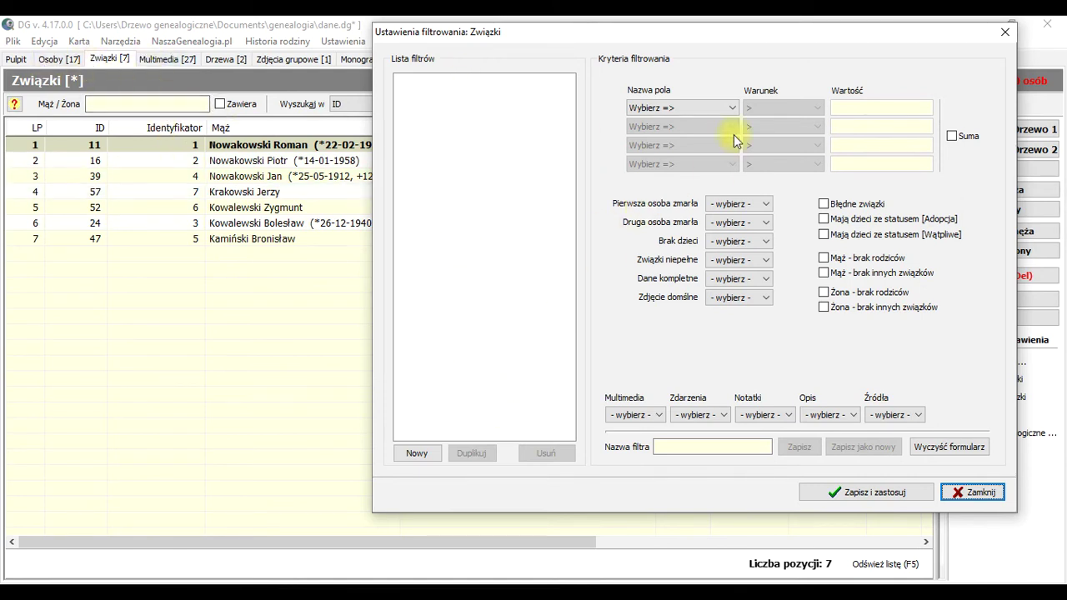
pyautogui.click(691, 108)
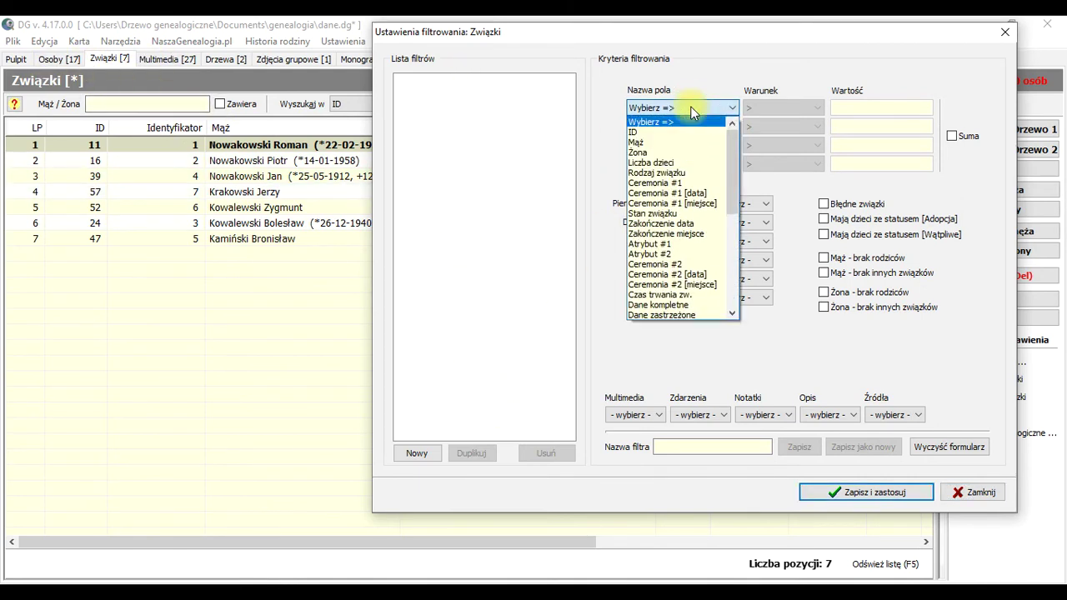
pyautogui.click(731, 72)
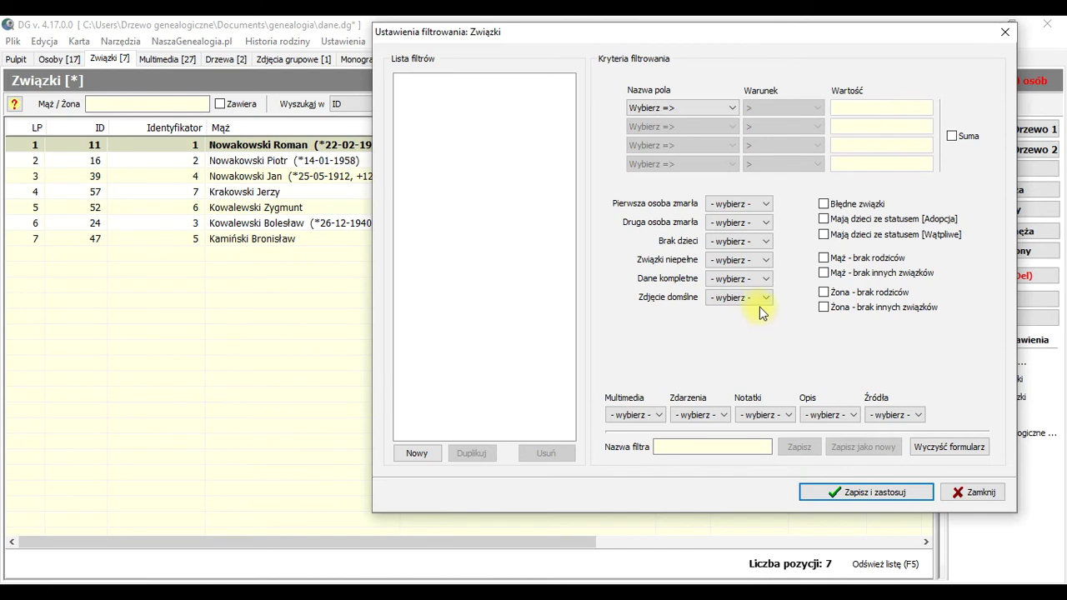
# Create a relationship filter named Brak dzieci with Brak dzieci set to TAK, save and apply it, and close the filter settings
pyautogui.click(745, 241)
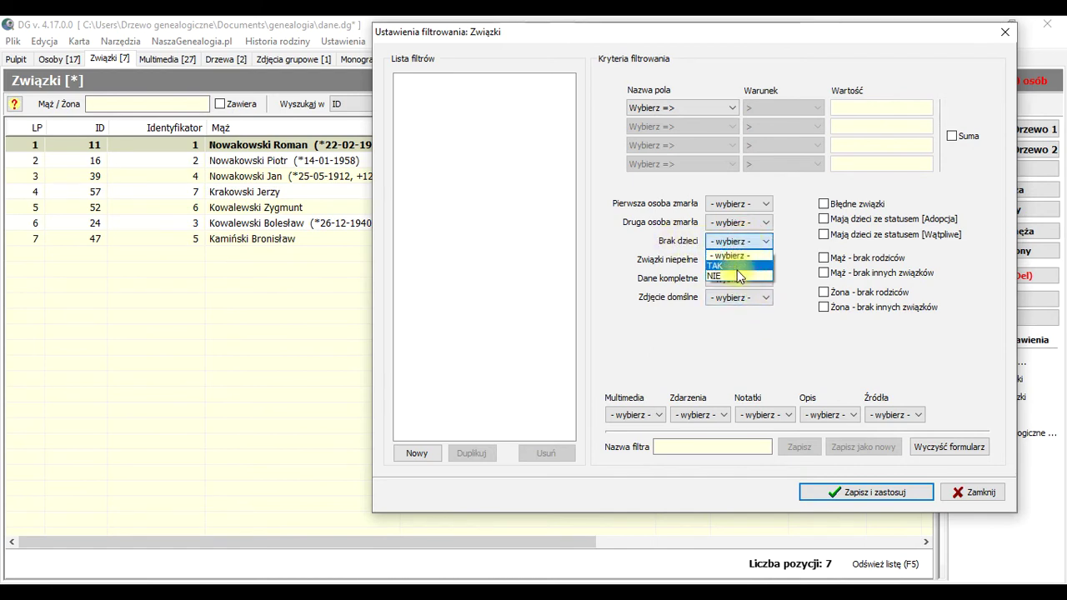
pyautogui.click(735, 266)
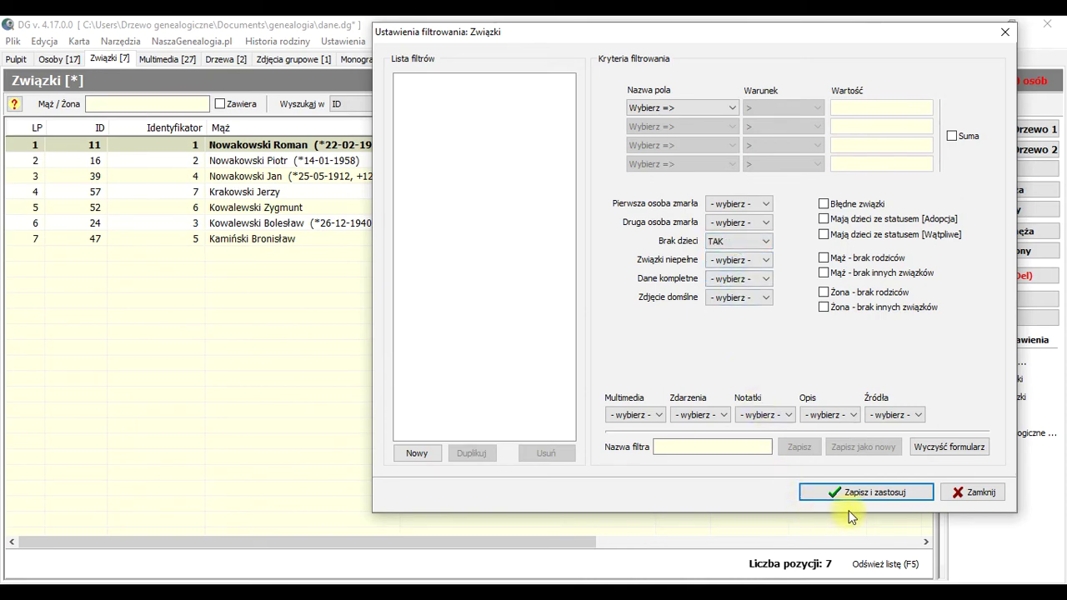
pyautogui.moveTo(709, 39); pyautogui.dragTo(600, 66)
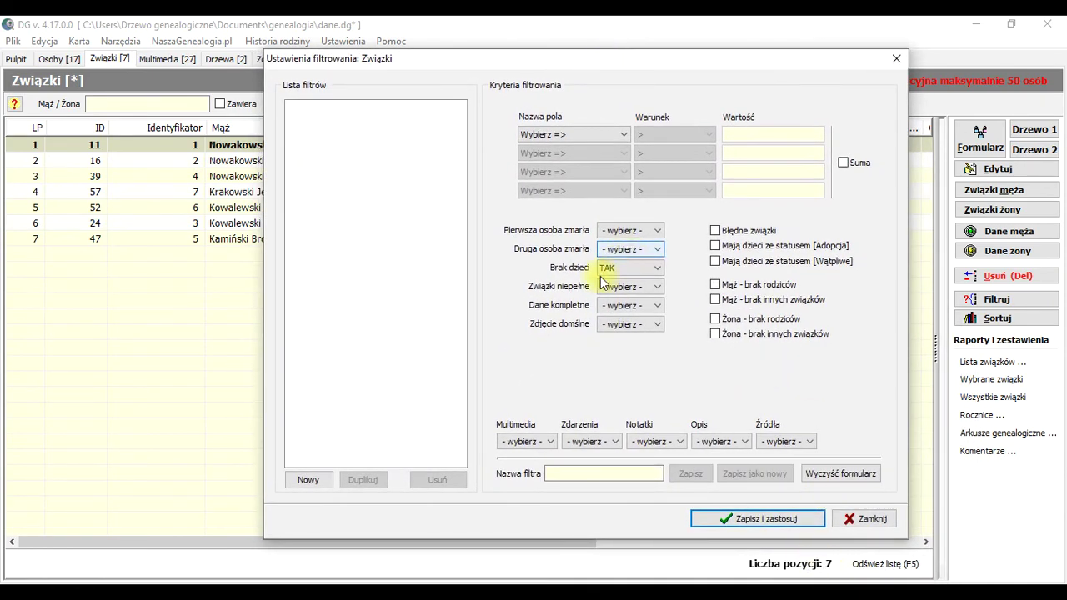
pyautogui.click(595, 471)
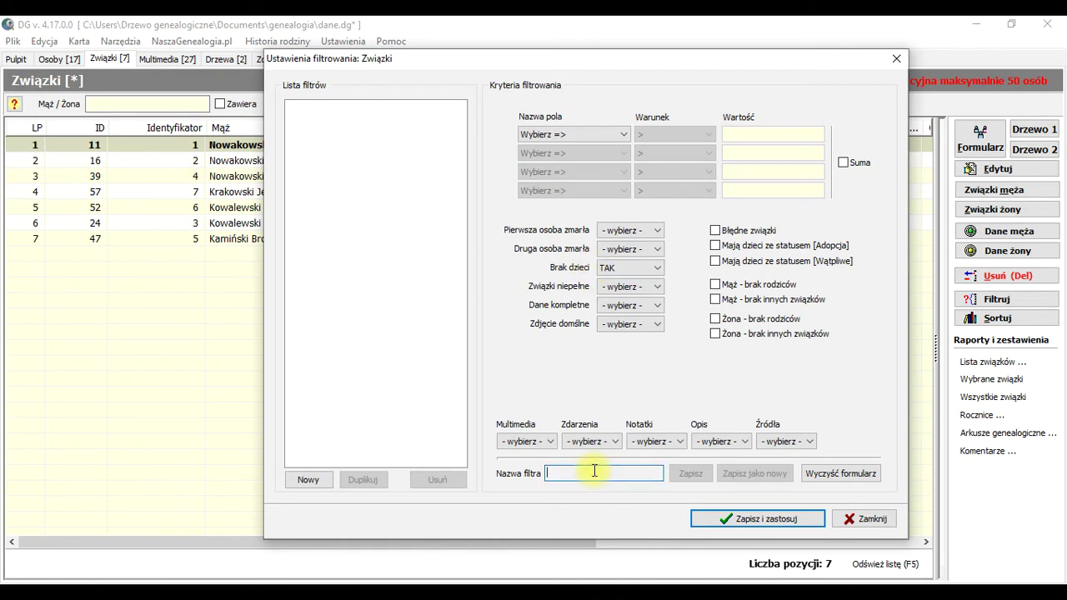
pyautogui.write('Brak dzieci')
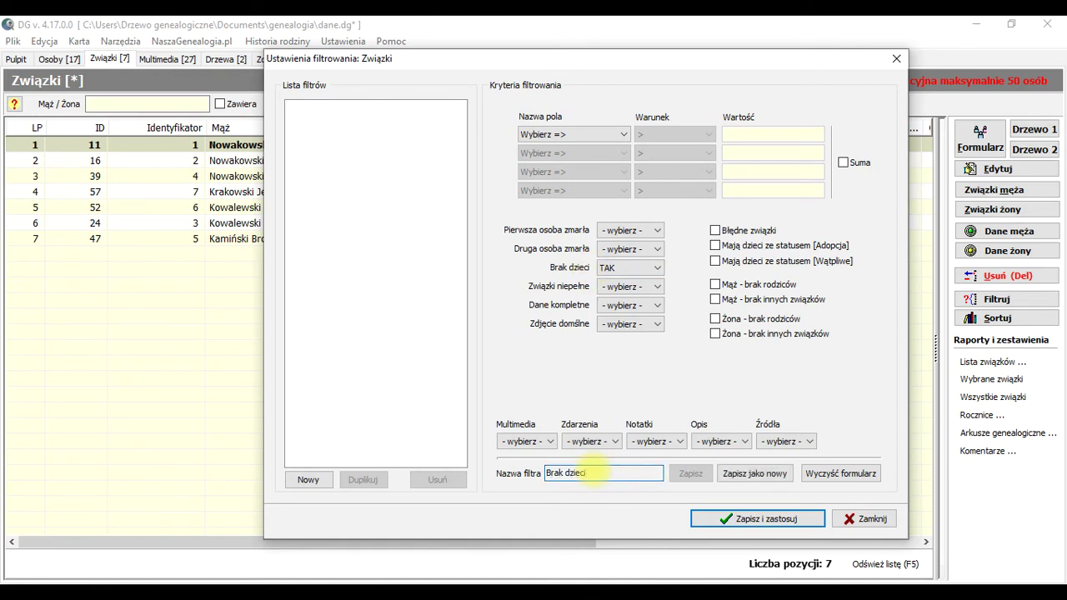
pyautogui.click(770, 521)
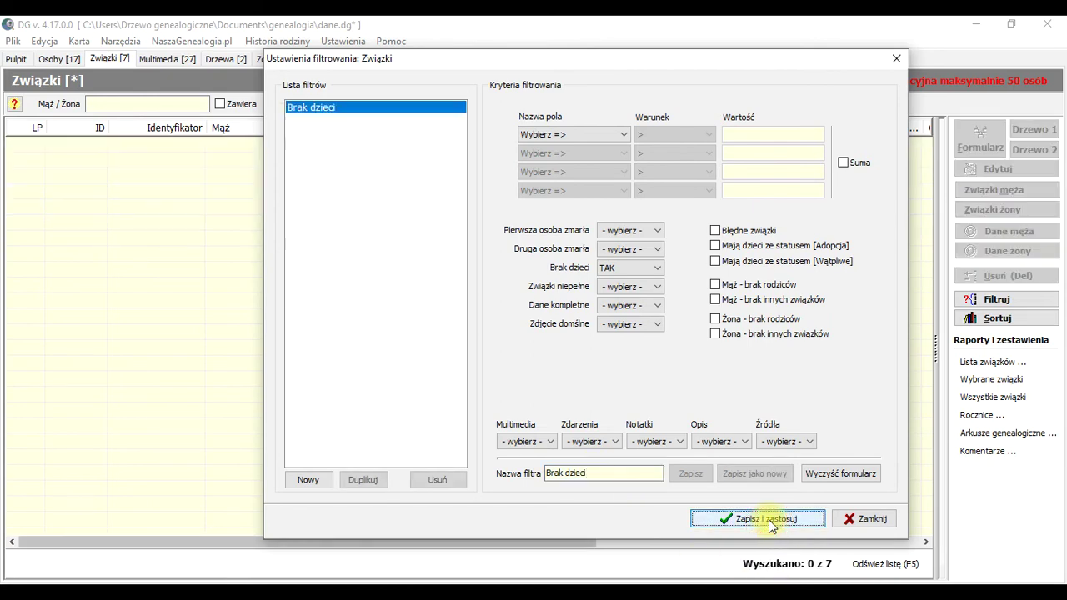
pyautogui.click(870, 517)
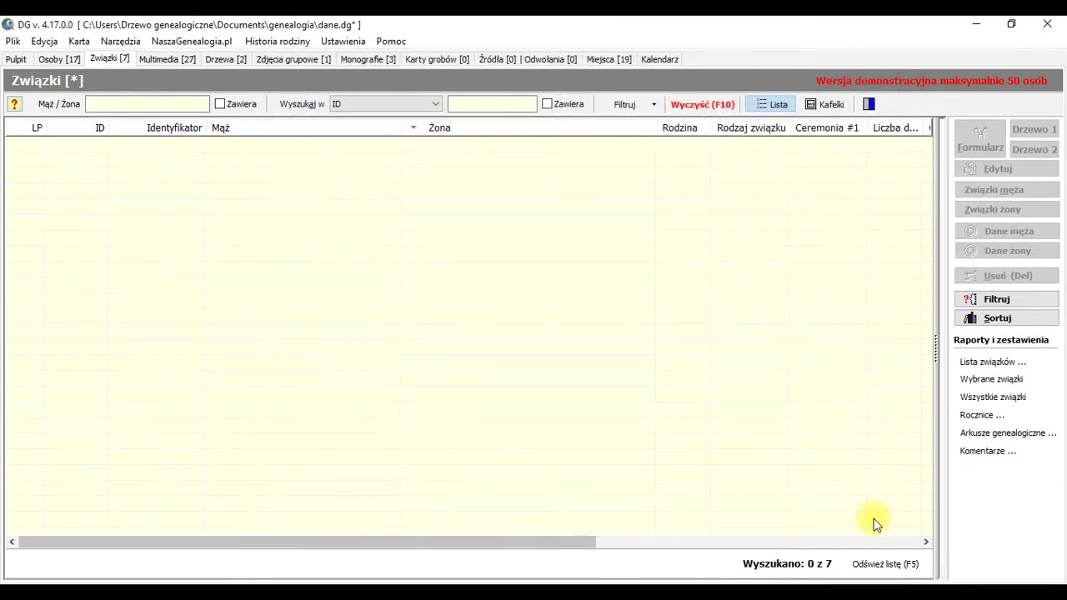
# Reapply the saved Brak dzieci filter to the relationships list and check its criteria in the filter settings, closing them
pyautogui.click(648, 103)
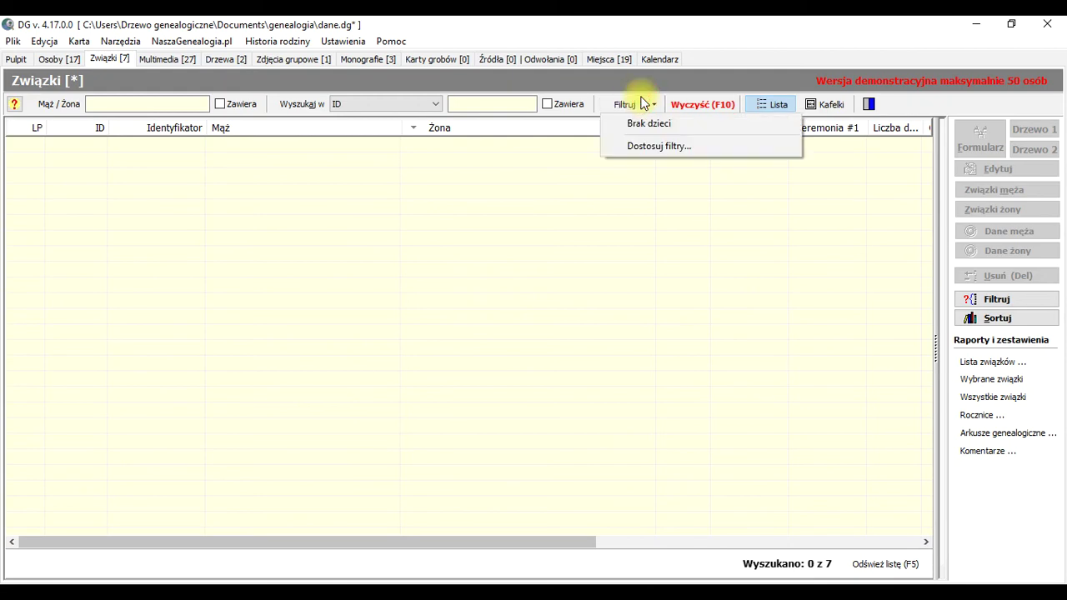
pyautogui.click(655, 124)
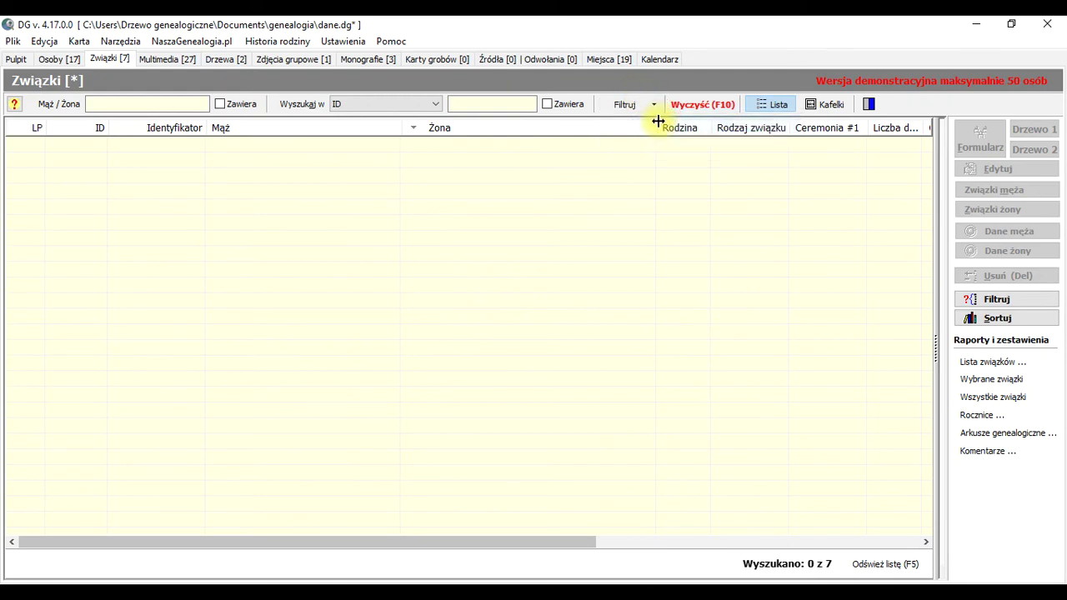
pyautogui.click(652, 105)
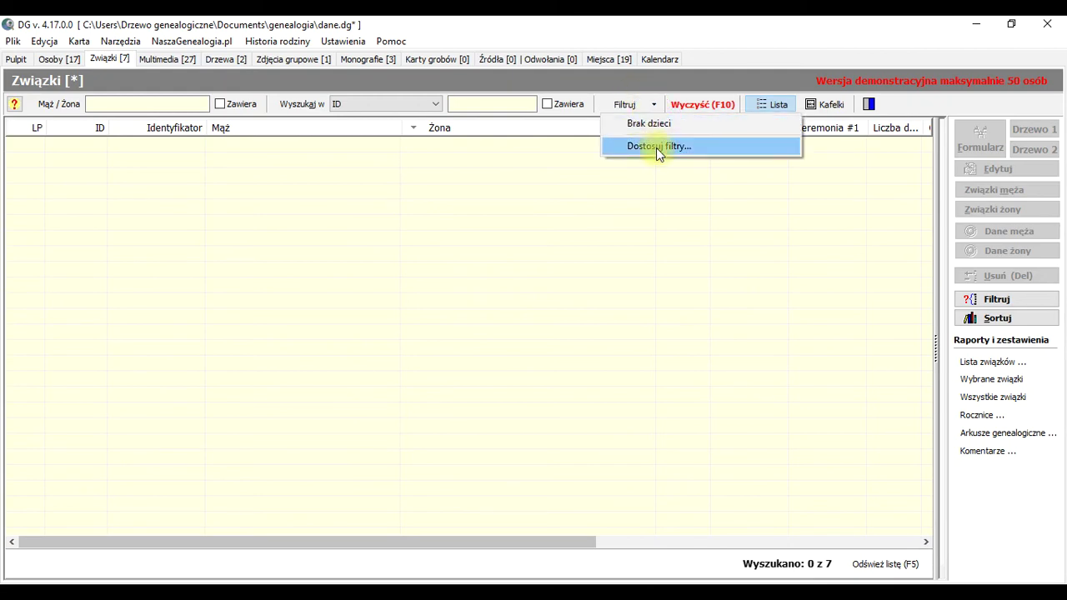
pyautogui.click(656, 147)
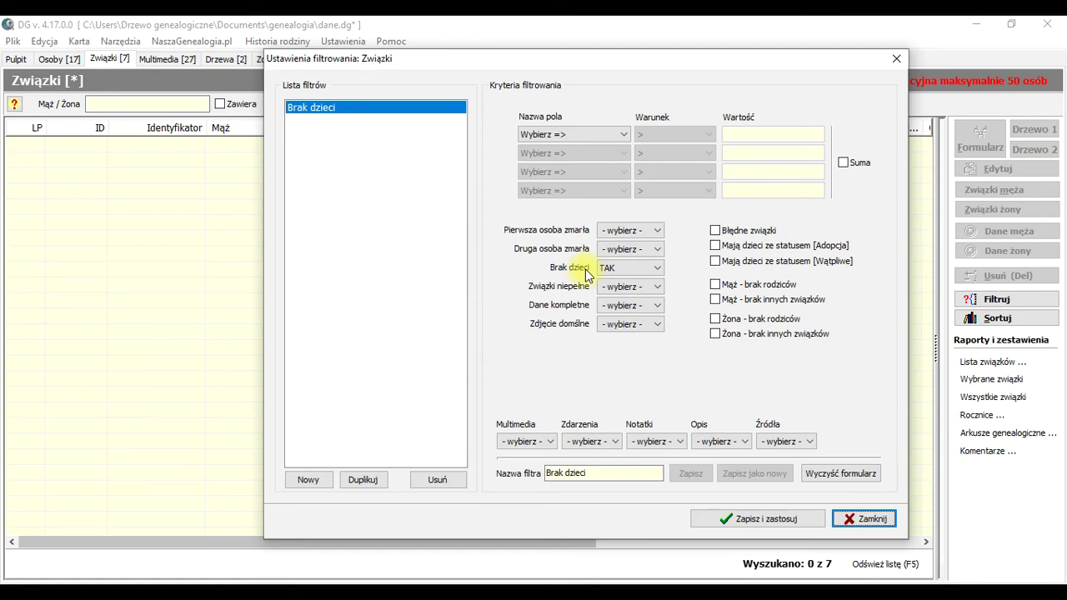
pyautogui.click(885, 520)
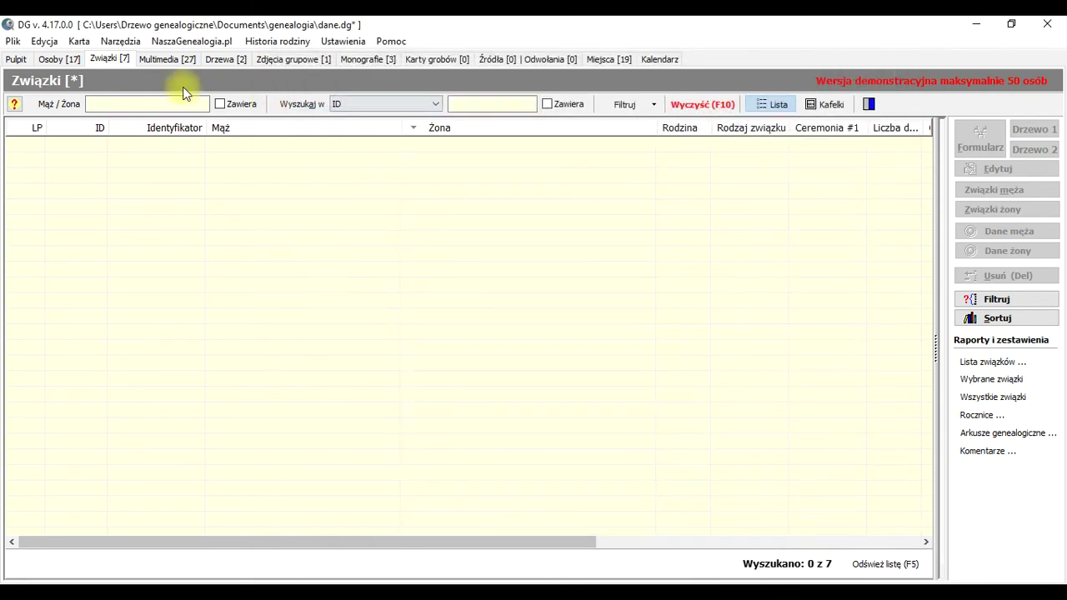
# Apply the Brak współmałżonków filter in the Osoby list, and return to Związki to clear the filter there
pyautogui.click(55, 59)
pyautogui.click(613, 105)
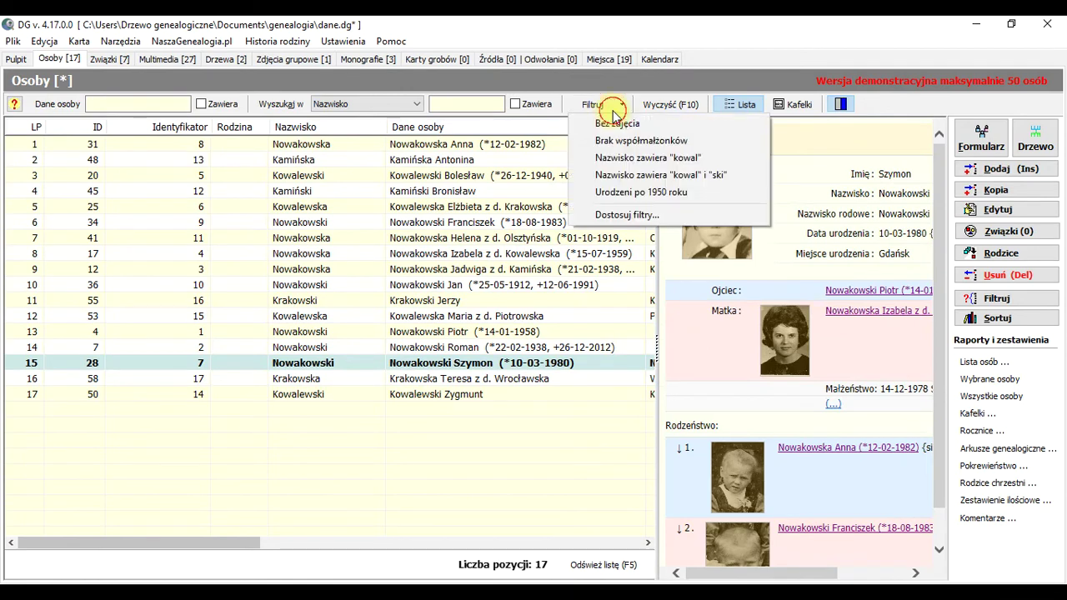
pyautogui.click(634, 141)
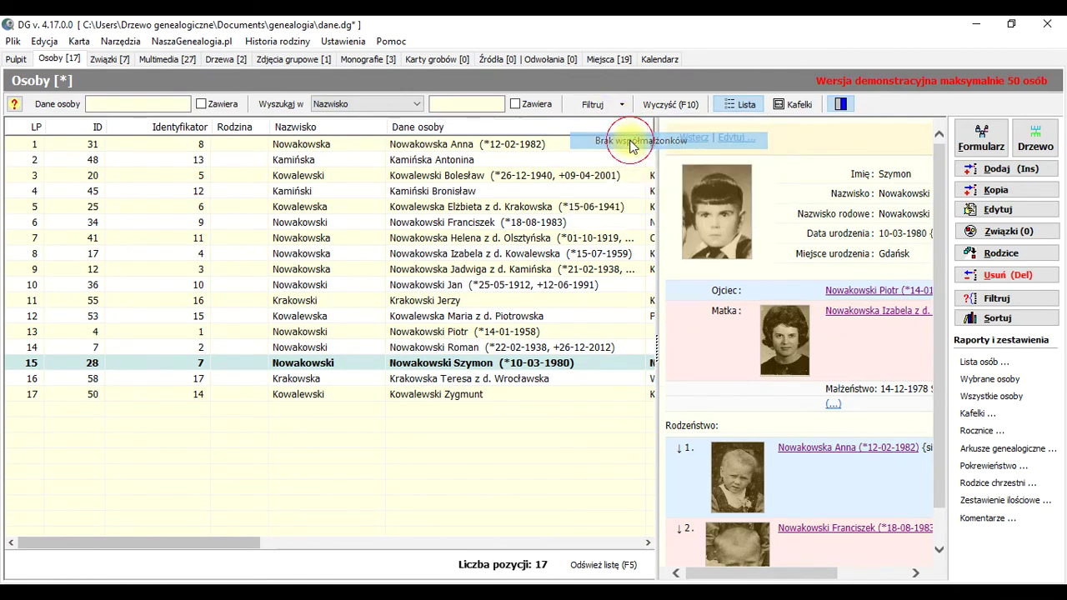
pyautogui.click(109, 60)
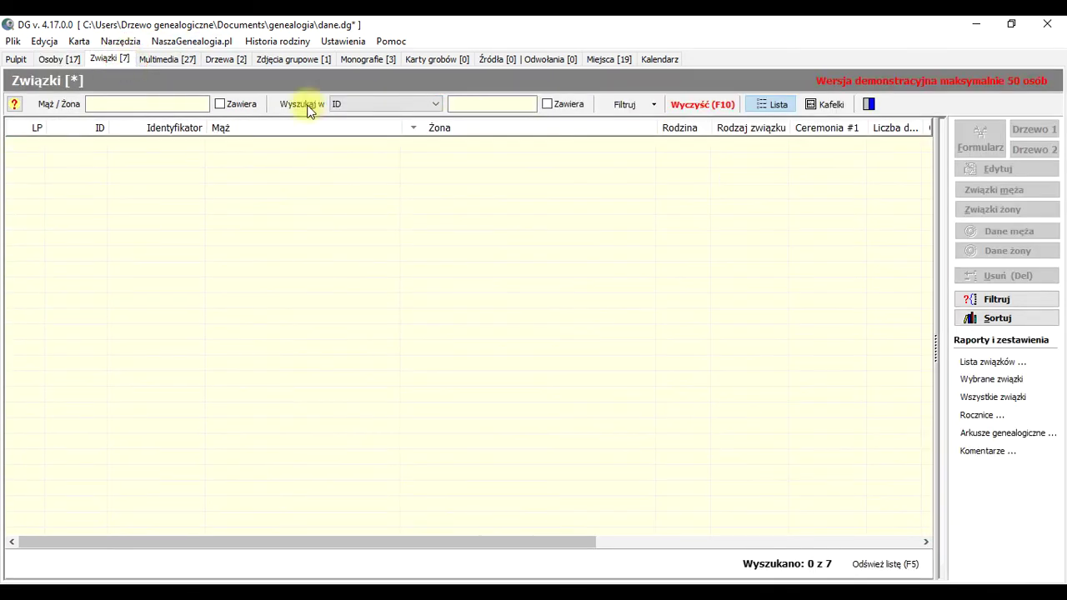
pyautogui.click(702, 105)
# Set Brak dzieci to NIE in the saved relationship filter, name it Z dziećmi, save and apply it, and close the settings
pyautogui.click(638, 104)
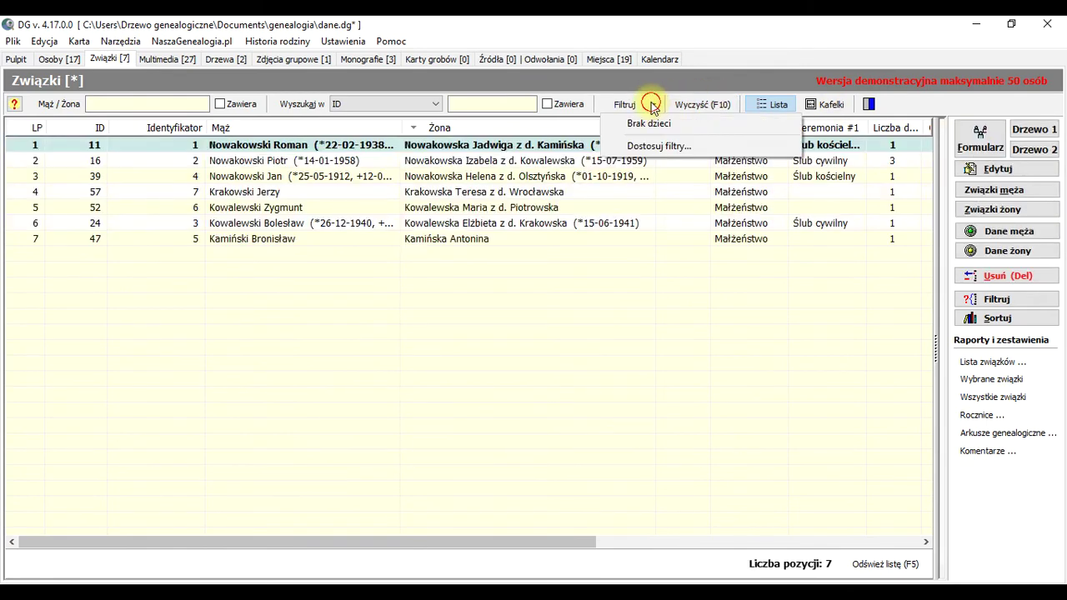
pyautogui.click(659, 146)
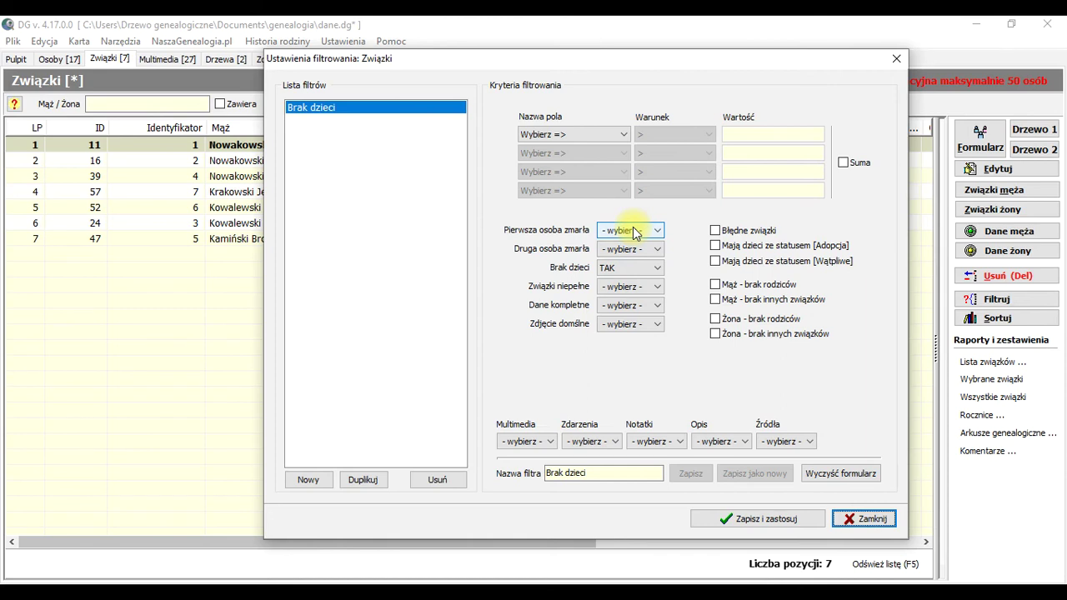
pyautogui.click(613, 265)
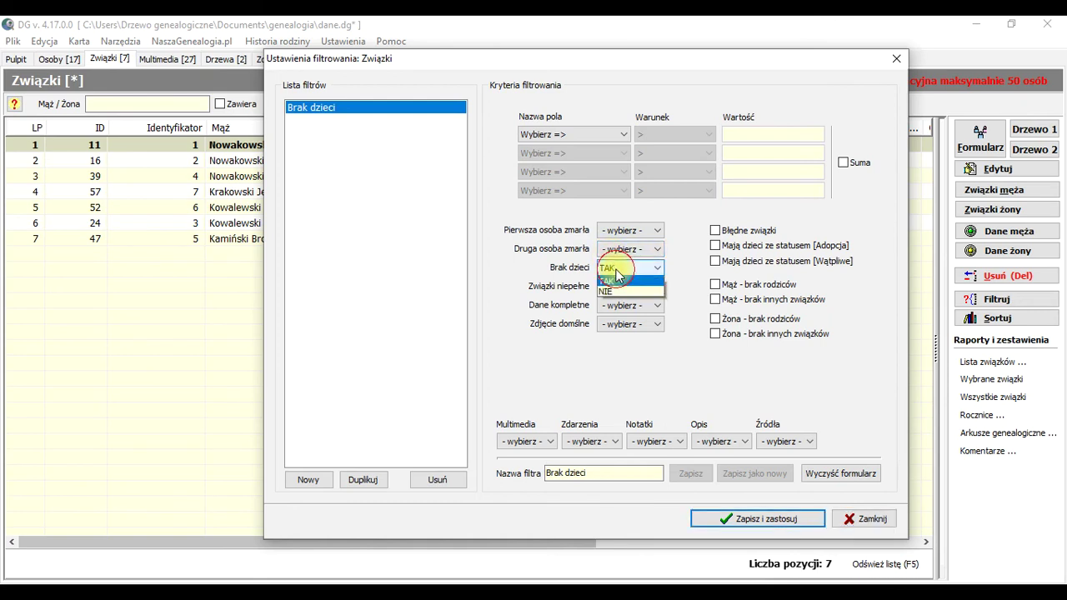
pyautogui.click(617, 304)
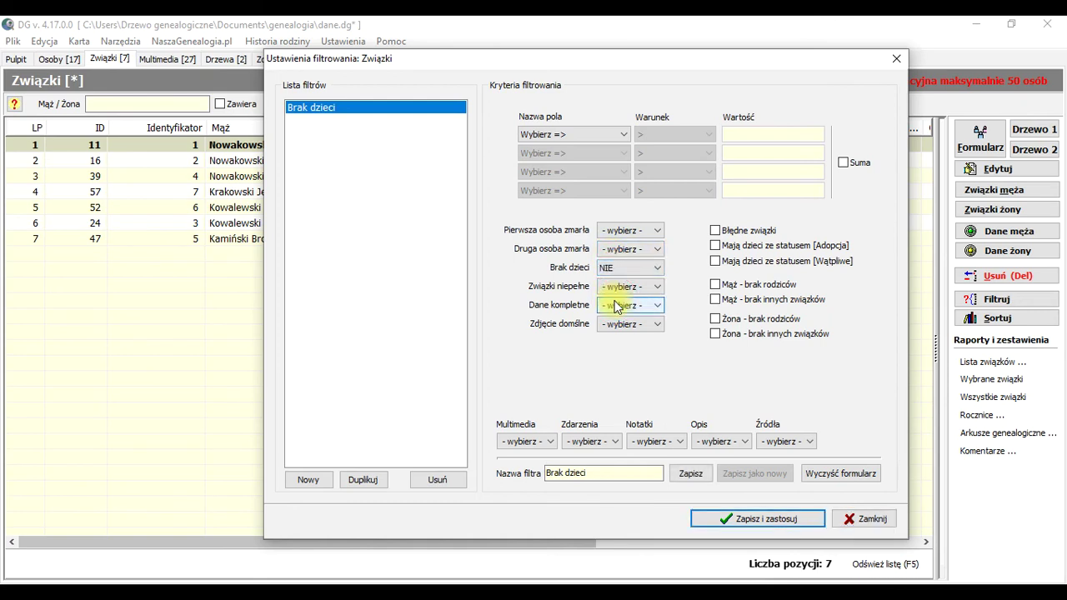
pyautogui.moveTo(548, 473); pyautogui.dragTo(597, 477)
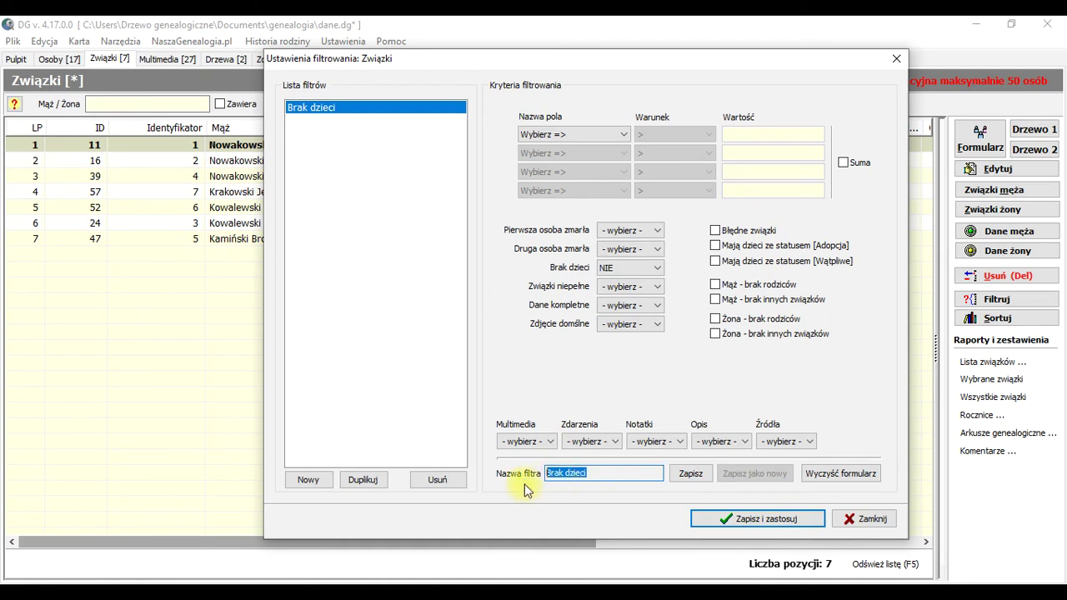
pyautogui.write('Z dz')
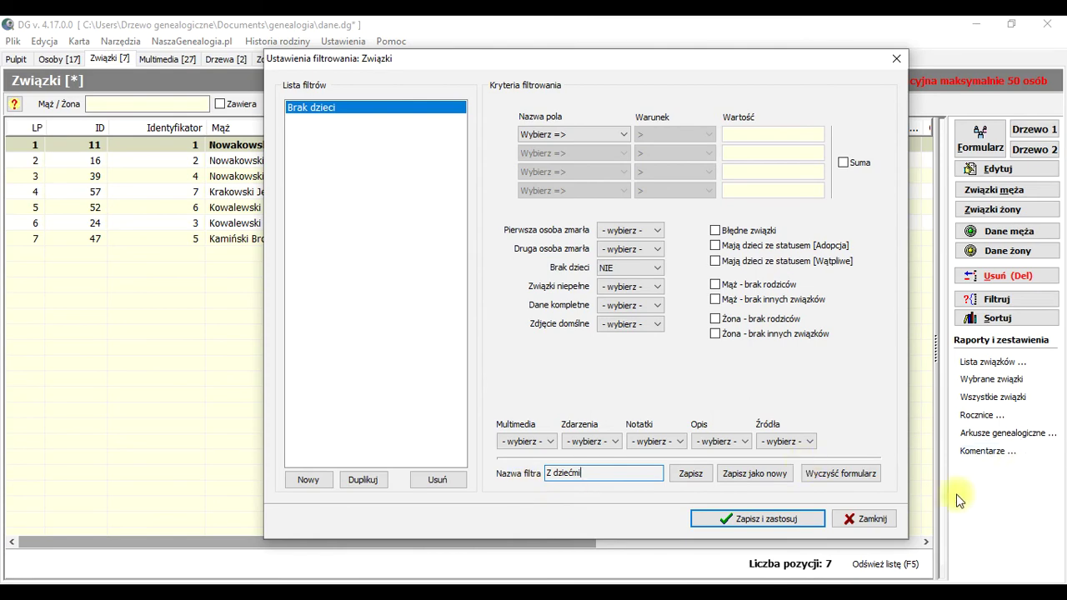
pyautogui.click(762, 519)
pyautogui.click(863, 521)
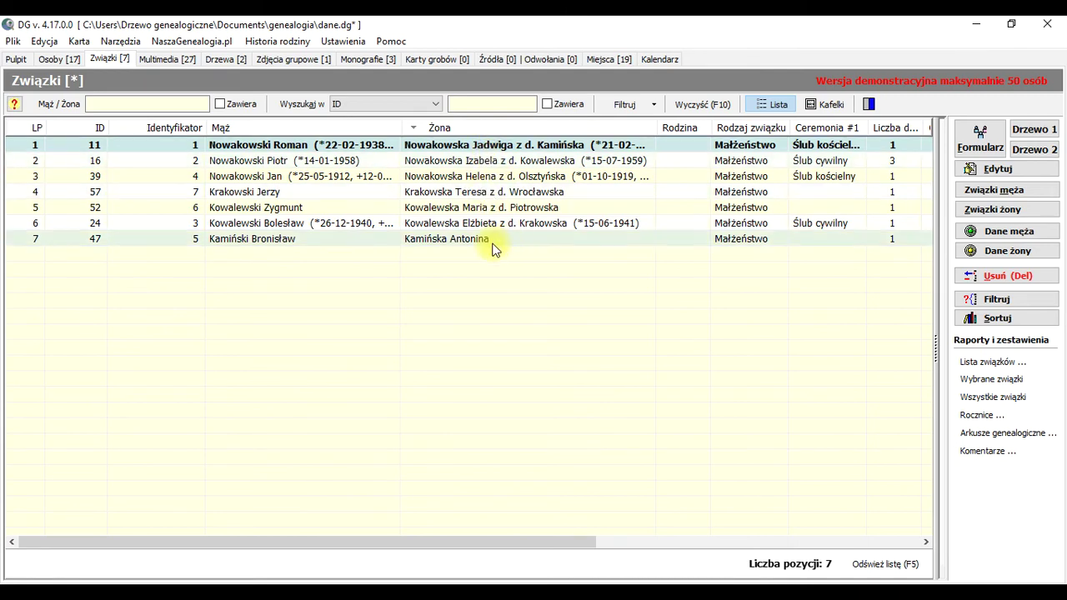
# Create a filter for the Multimedia list where Nazwa contains (zawiera) 1982, and save and apply it
pyautogui.click(168, 60)
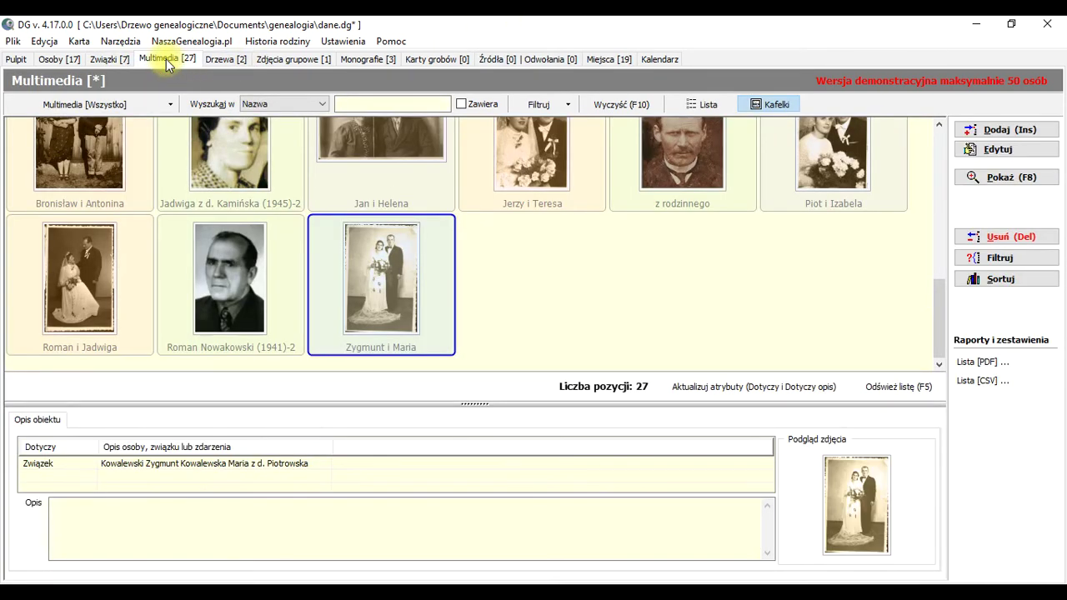
pyautogui.click(564, 105)
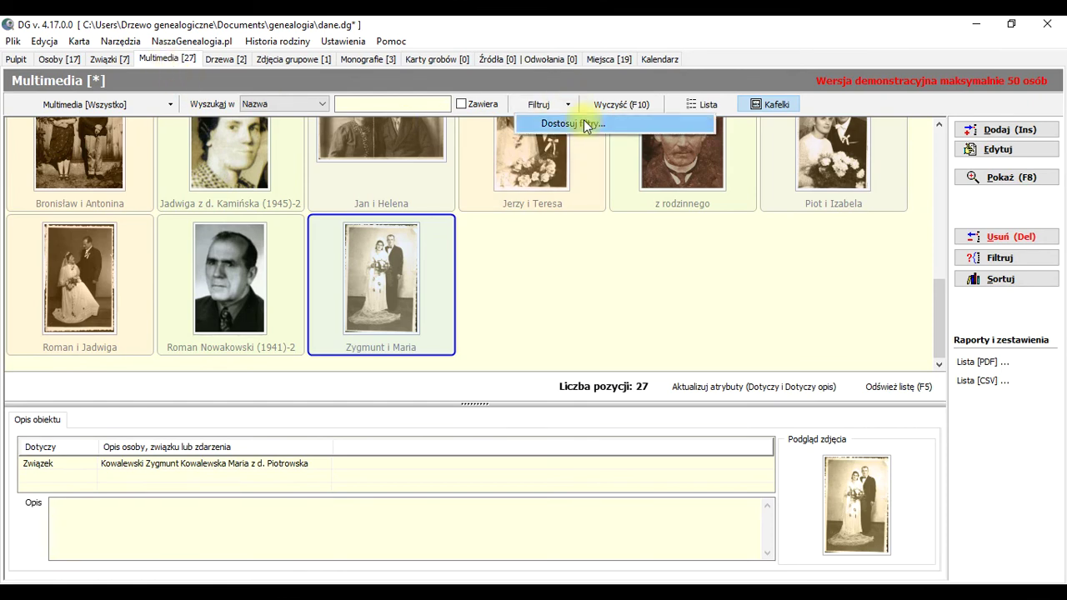
pyautogui.click(584, 124)
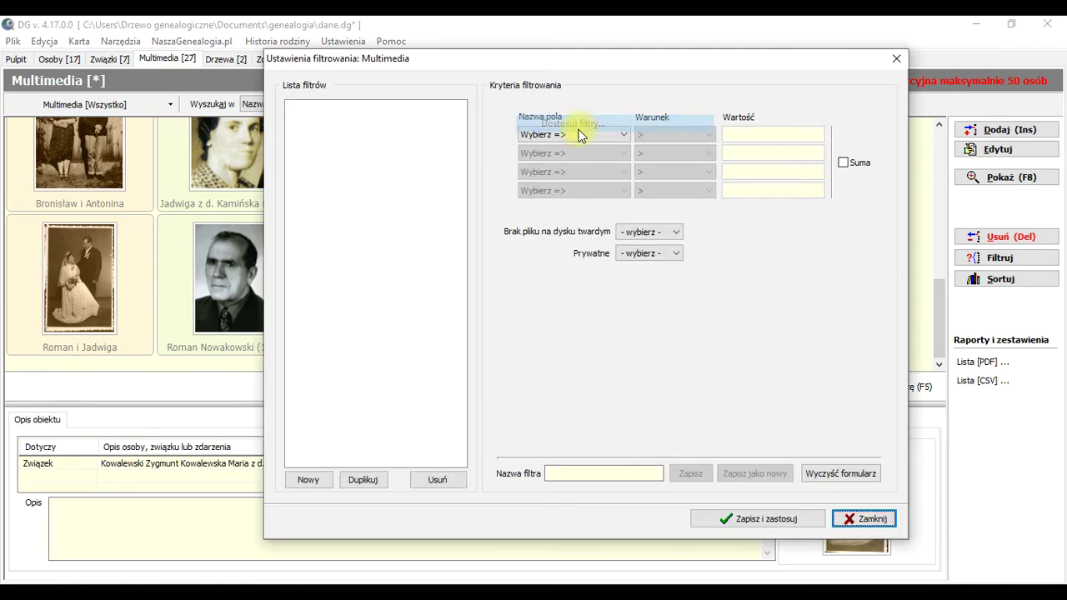
pyautogui.click(627, 138)
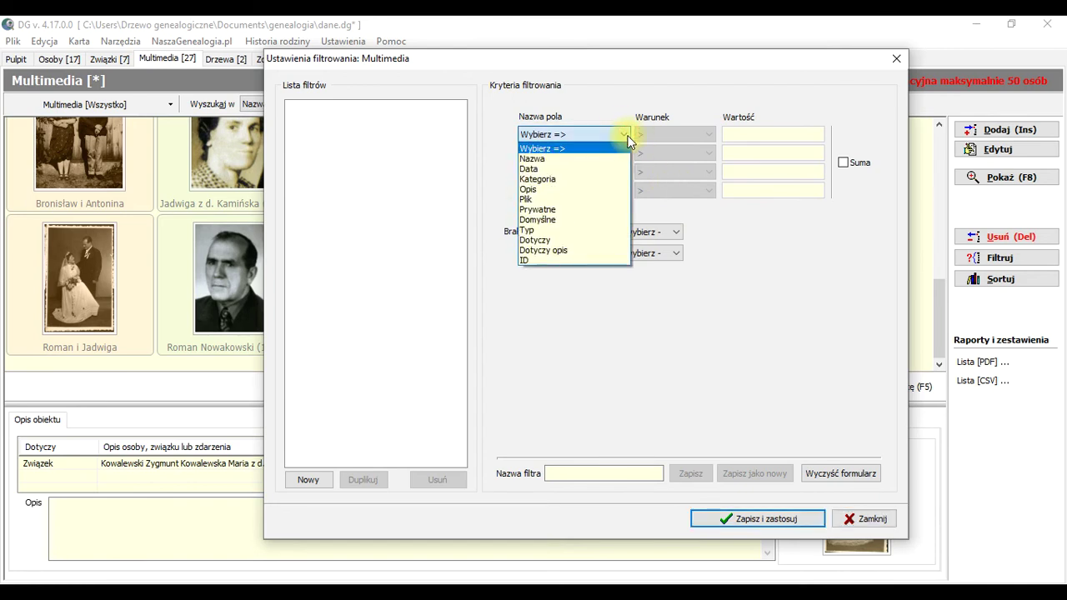
pyautogui.click(615, 158)
pyautogui.moveTo(658, 60); pyautogui.dragTo(771, 73)
pyautogui.scroll(5, 264, 282)
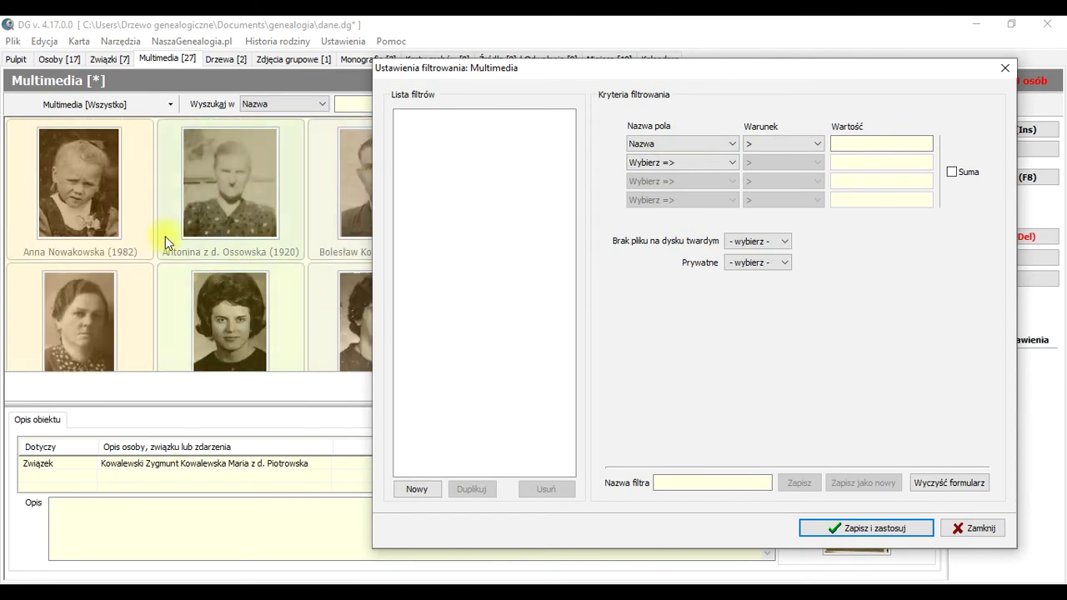
pyautogui.click(795, 148)
pyautogui.click(785, 209)
pyautogui.click(865, 148)
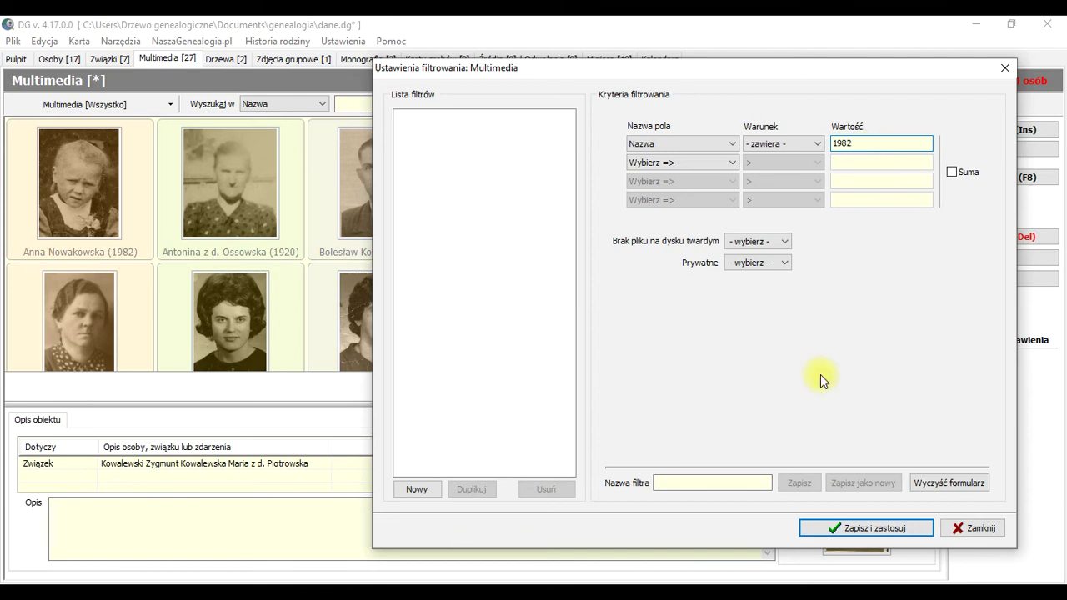
pyautogui.click(864, 529)
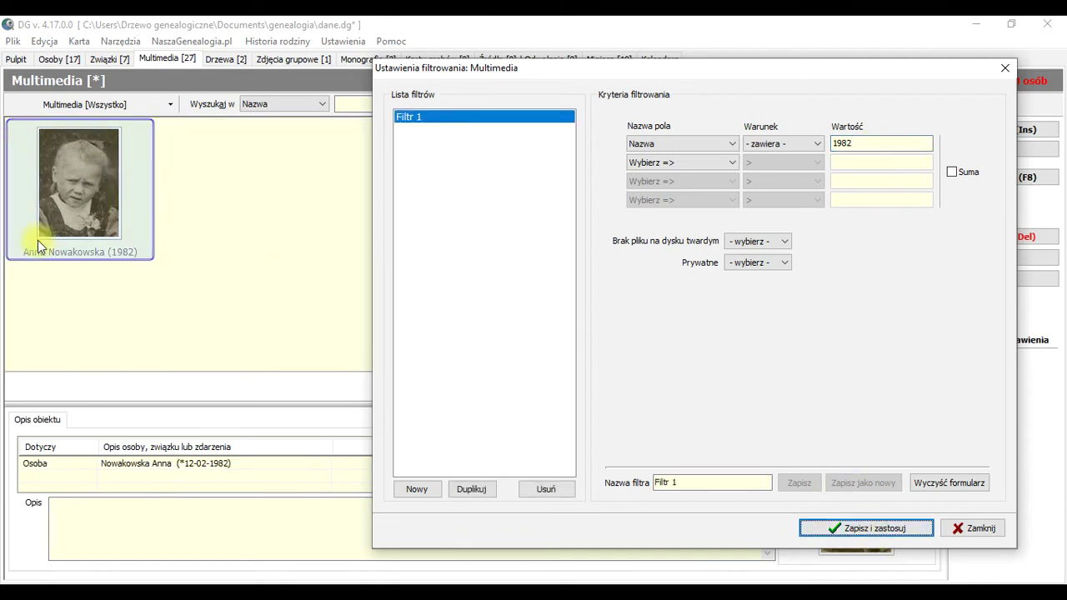
# Rename the new multimedia filter as W nazwie "1982", save it, and close the filter settings
pyautogui.click(715, 483)
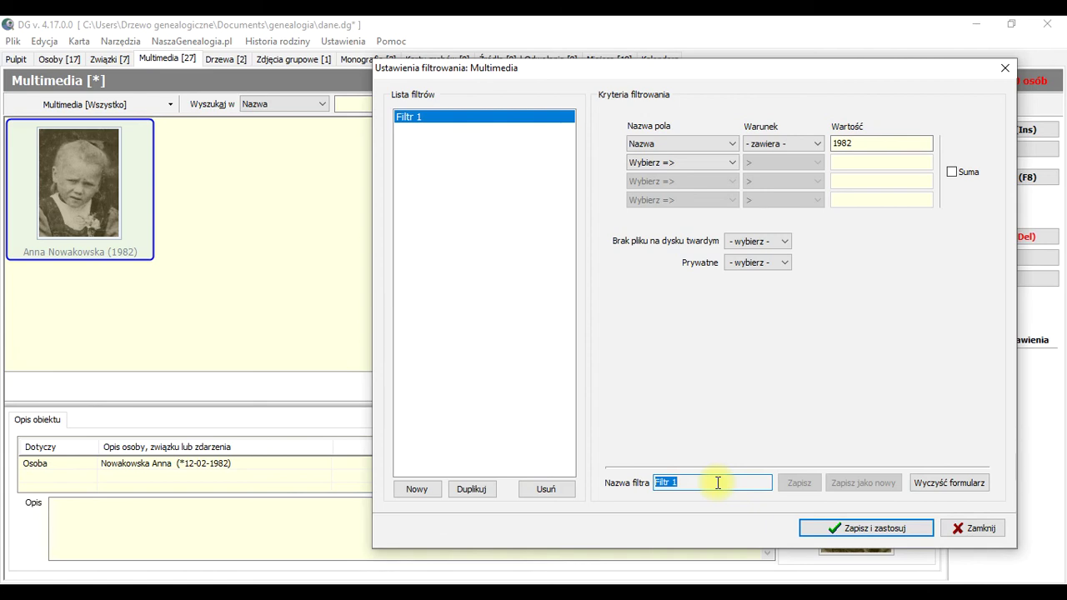
pyautogui.write('W nazwie "1982')
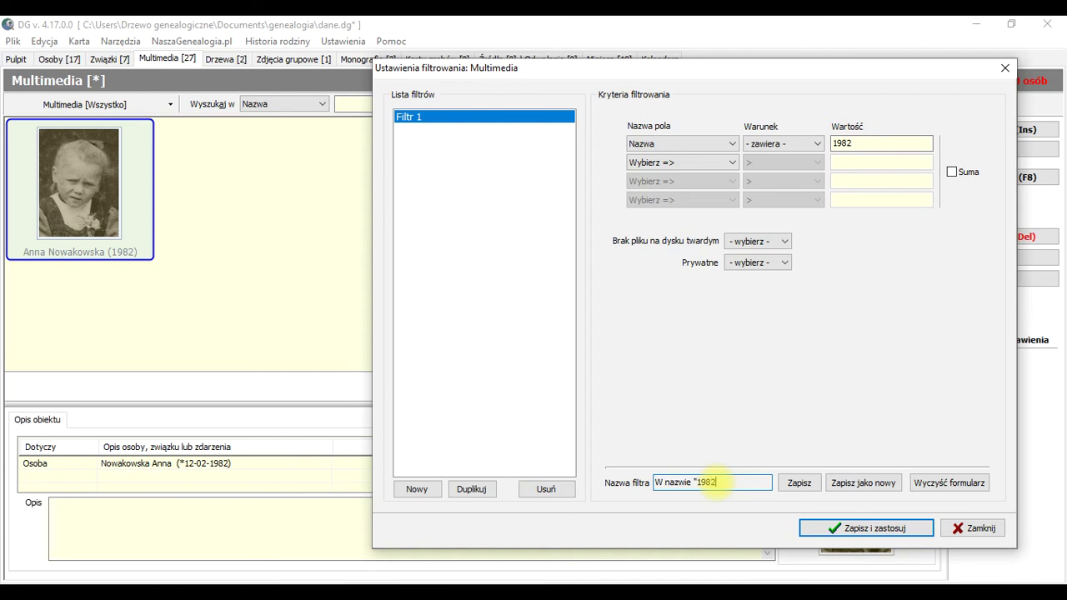
pyautogui.click(802, 483)
pyautogui.click(994, 528)
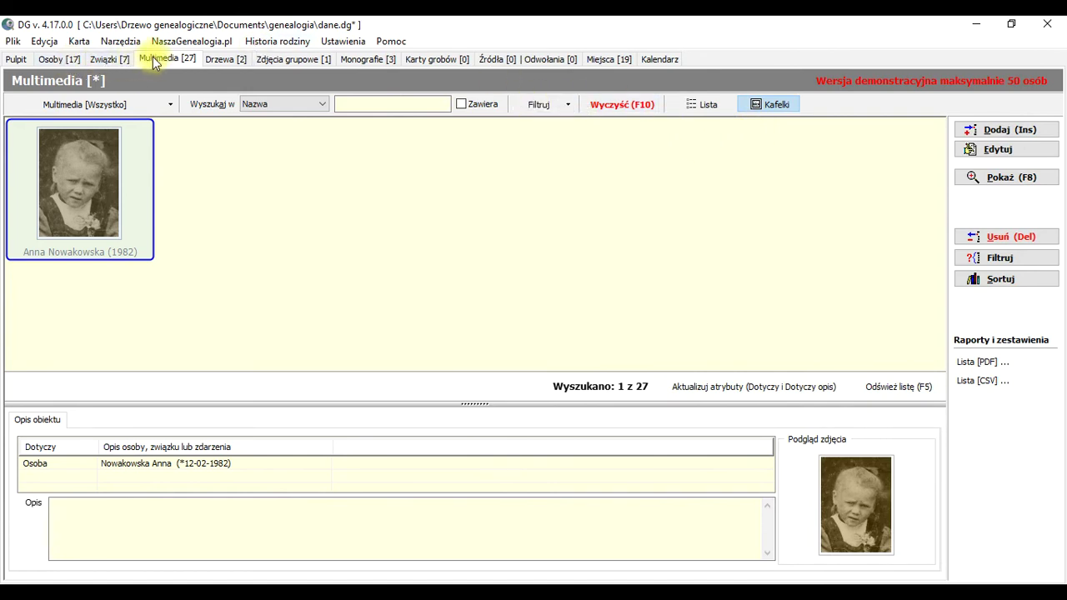
# Test the saved W nazwie "1982" filter on the Multimedia list by applying and clearing it twice
pyautogui.click(572, 101)
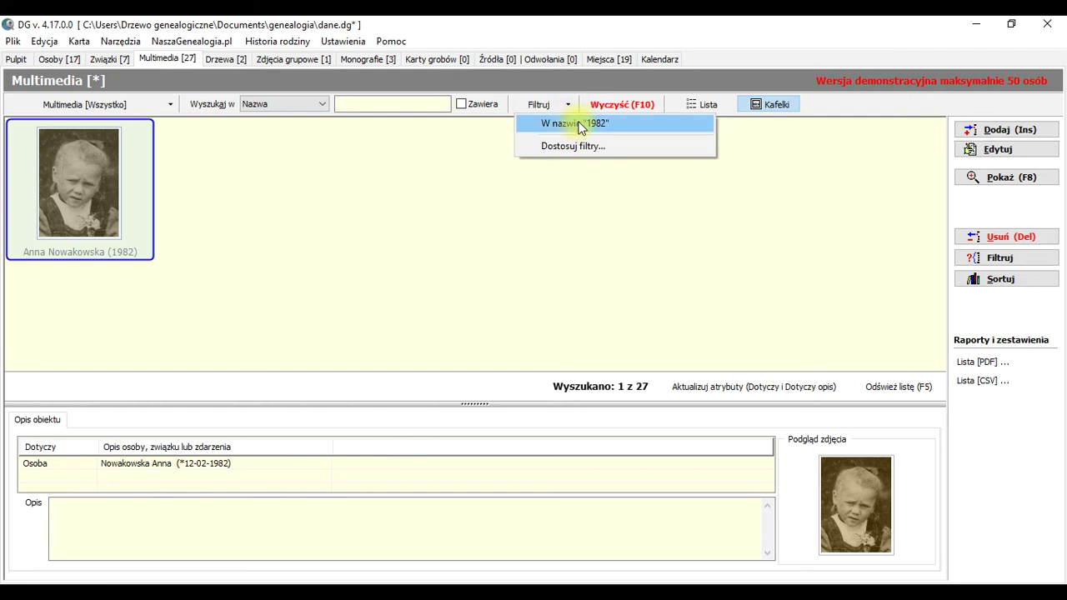
pyautogui.click(581, 125)
pyautogui.click(619, 105)
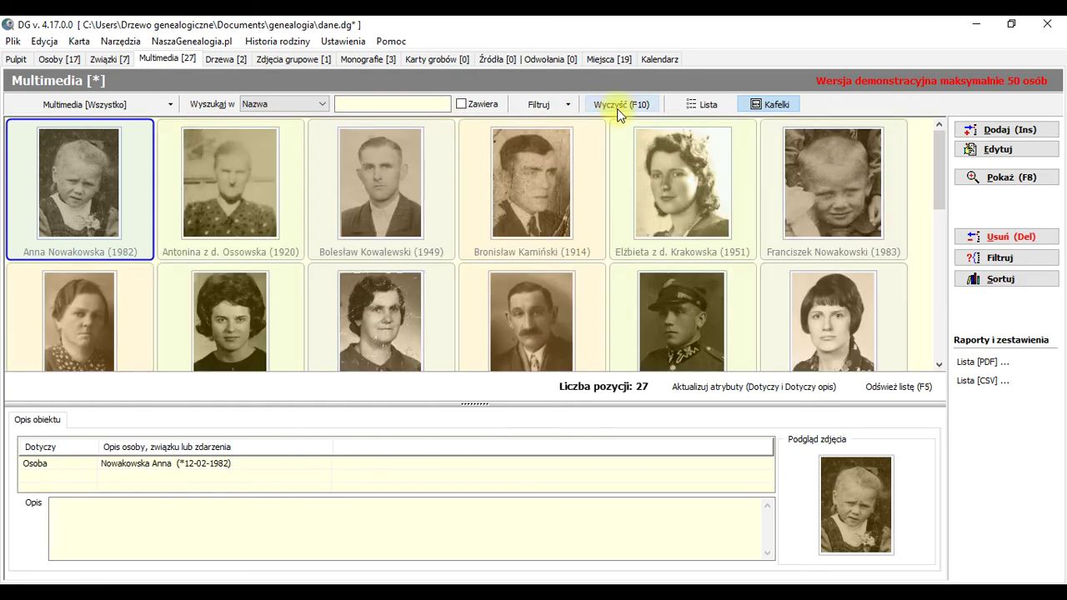
pyautogui.click(570, 105)
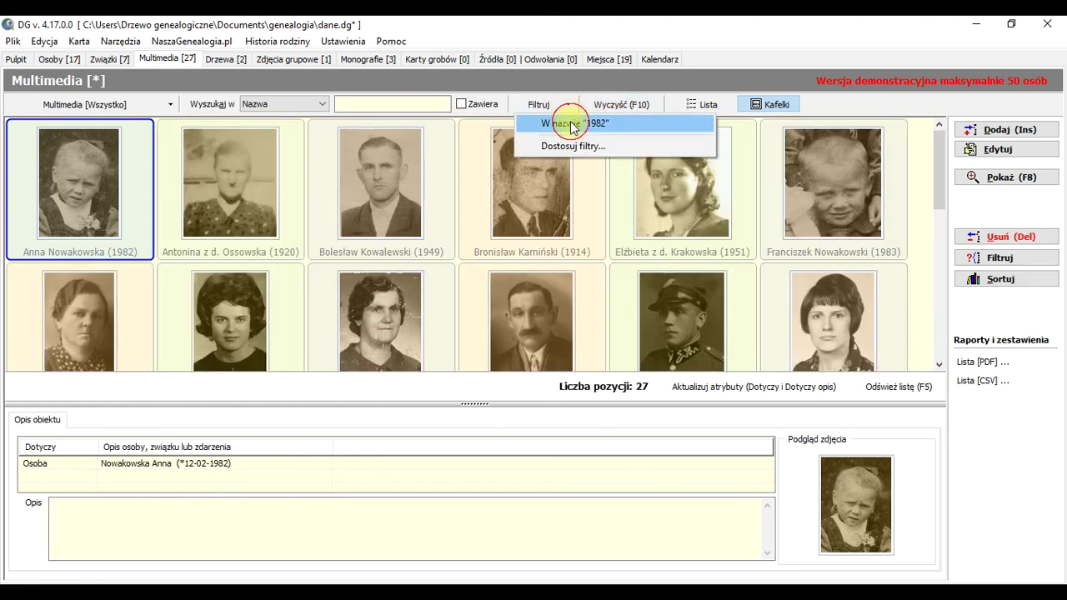
pyautogui.click(572, 125)
pyautogui.click(609, 104)
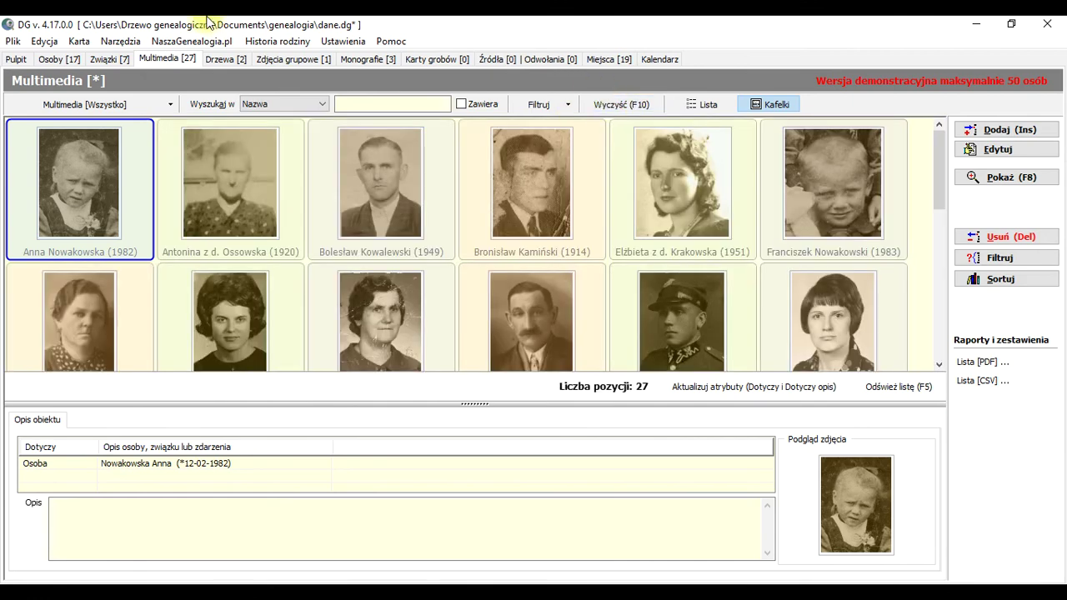
# Apply the saved Z dziećmi filter to the Związki list
pyautogui.click(117, 59)
pyautogui.click(632, 105)
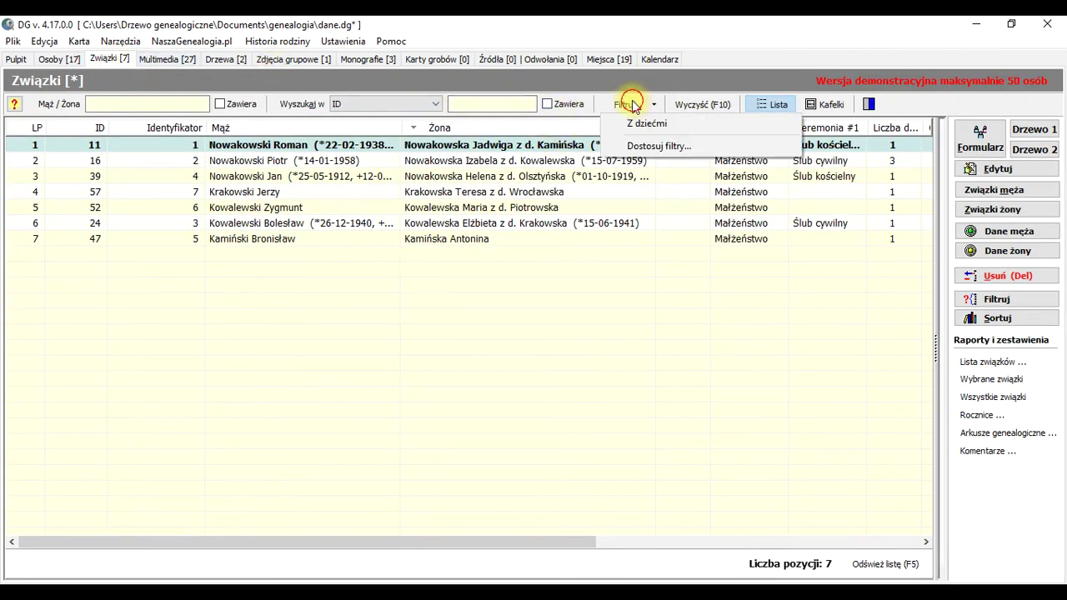
pyautogui.click(638, 125)
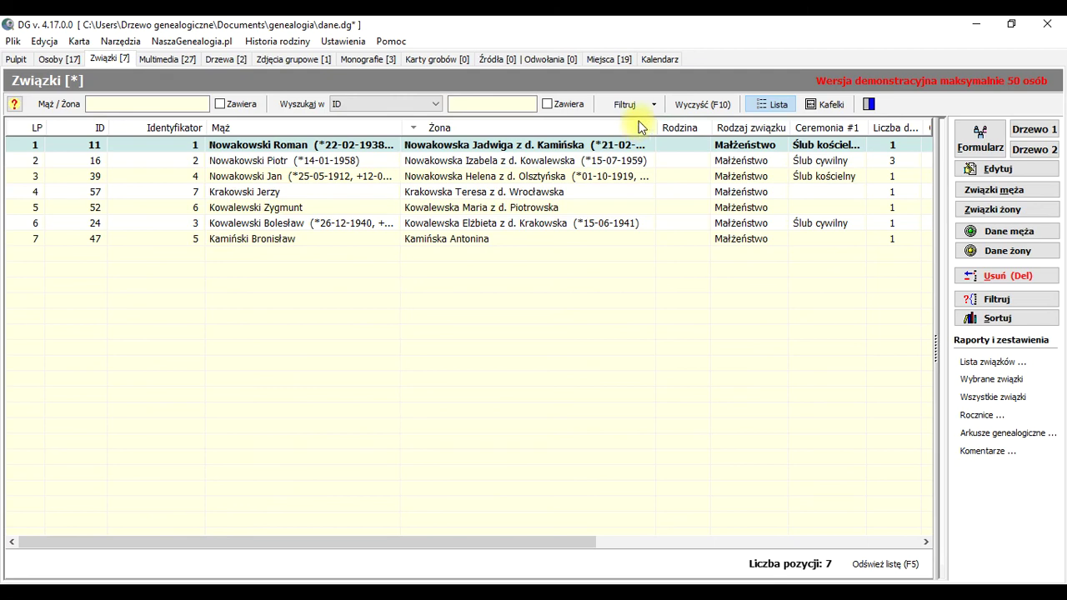
# Clear the active filter in the Osoby list and apply the saved Bez zdjęcia filter
pyautogui.click(72, 59)
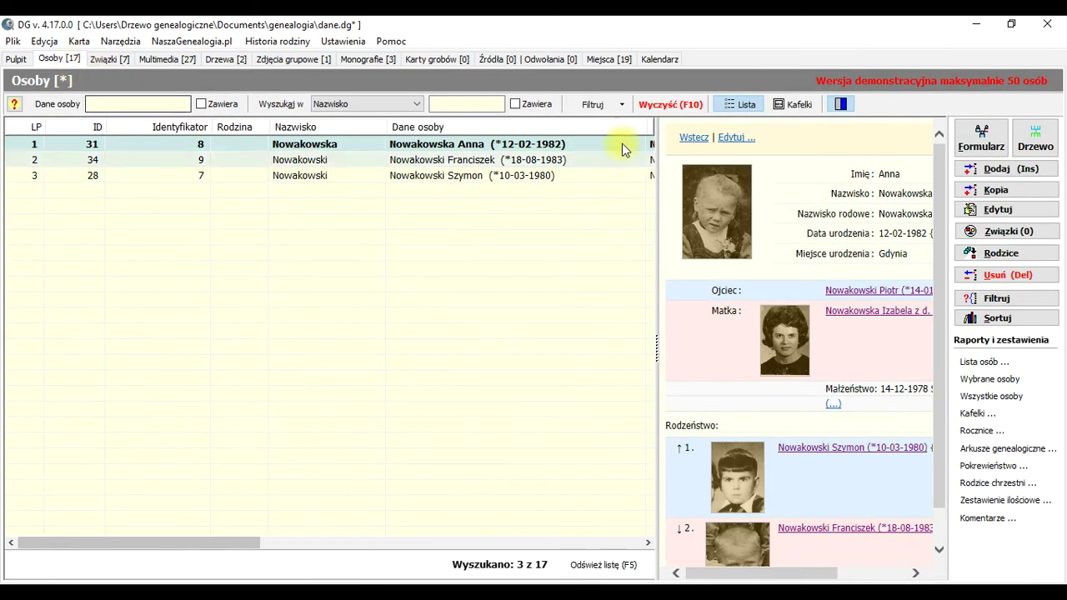
pyautogui.click(672, 106)
pyautogui.click(626, 107)
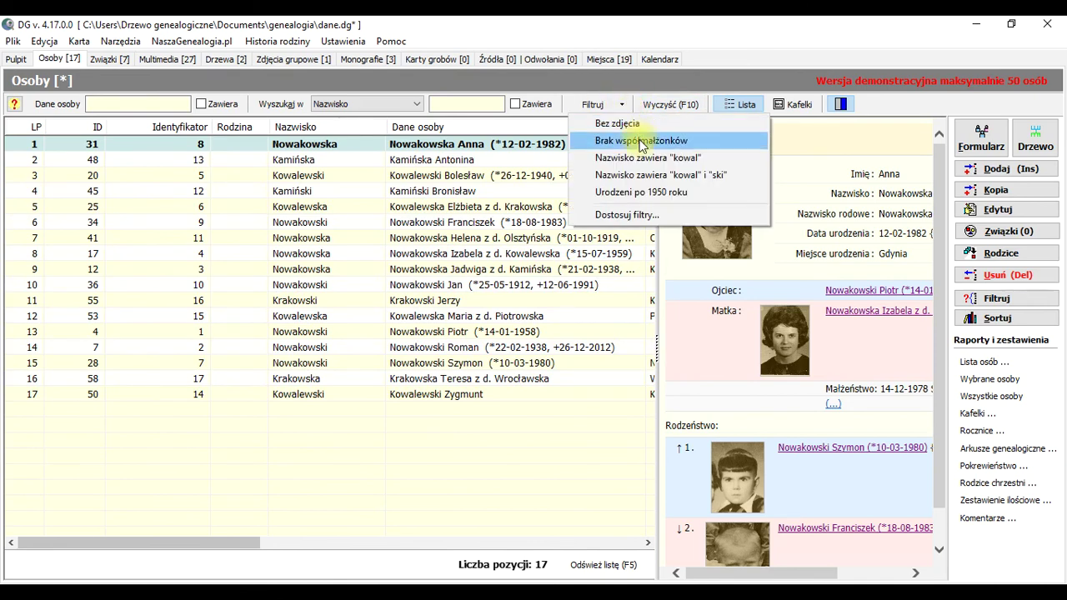
pyautogui.click(642, 127)
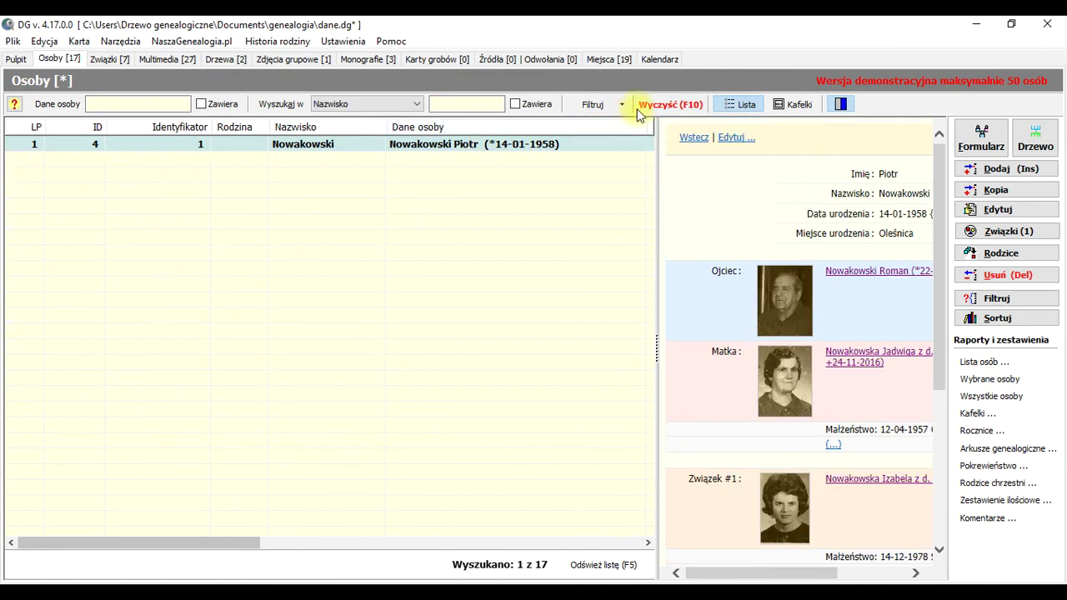
# Review the saved filters and the Bez zdjęcia criteria in the Osoby filter settings, and close them
pyautogui.click(624, 105)
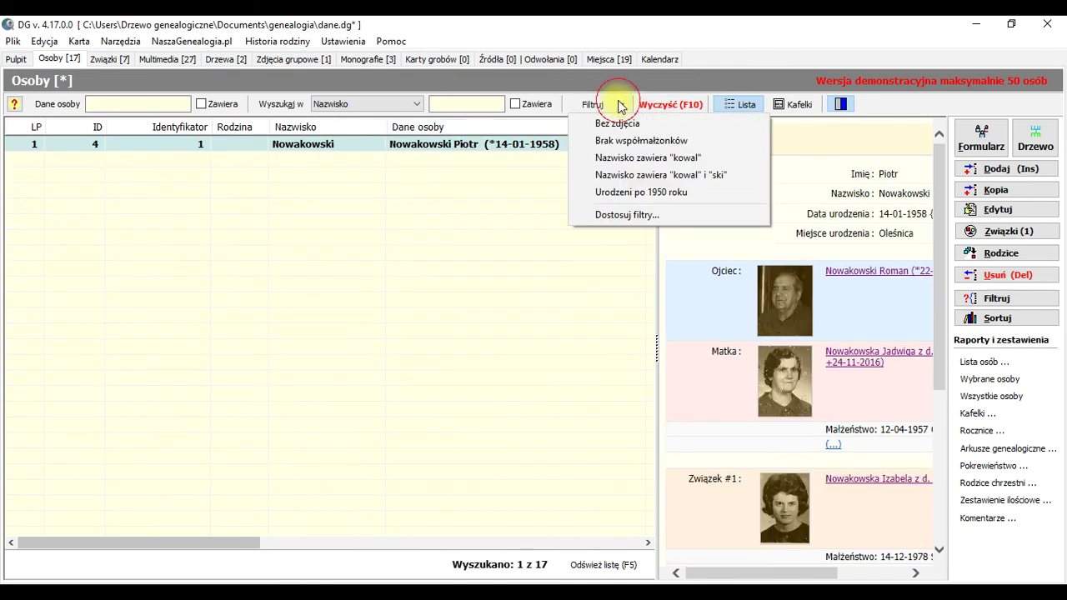
pyautogui.click(638, 216)
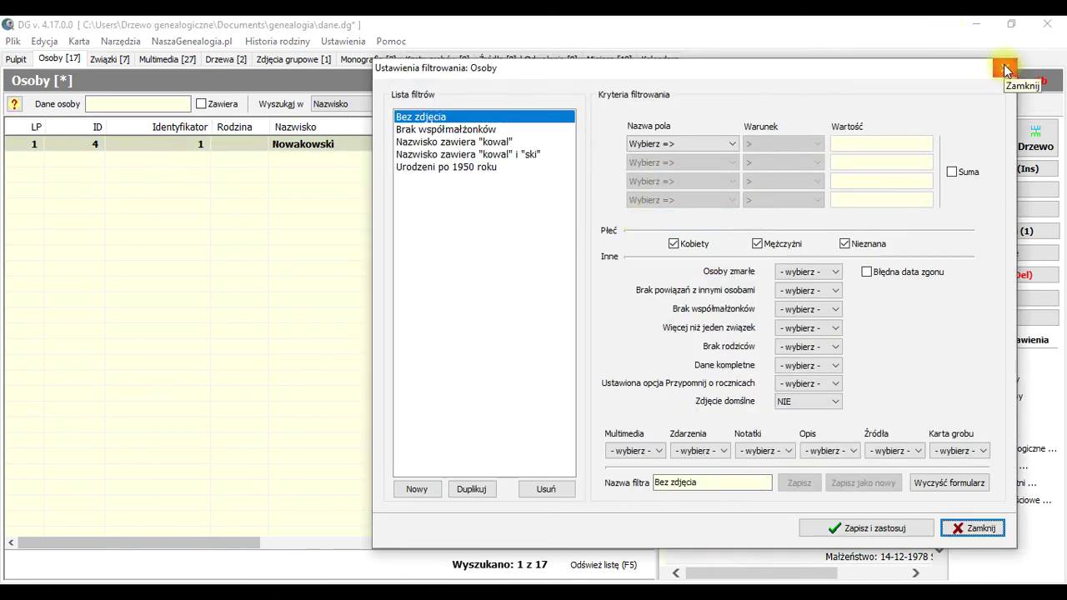
pyautogui.moveTo(965, 67); pyautogui.dragTo(846, 40)
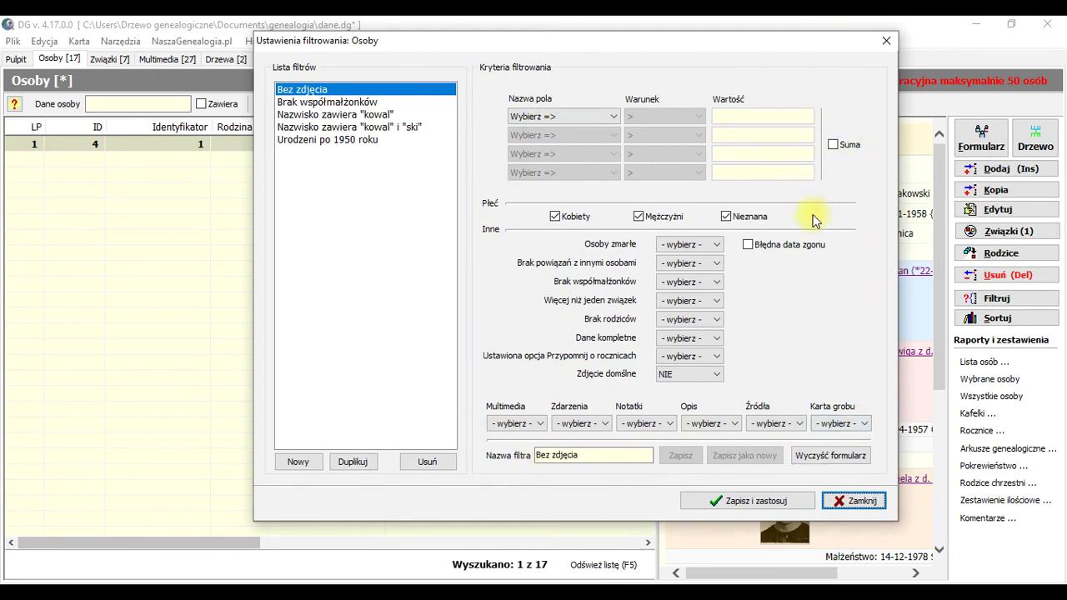
pyautogui.click(859, 501)
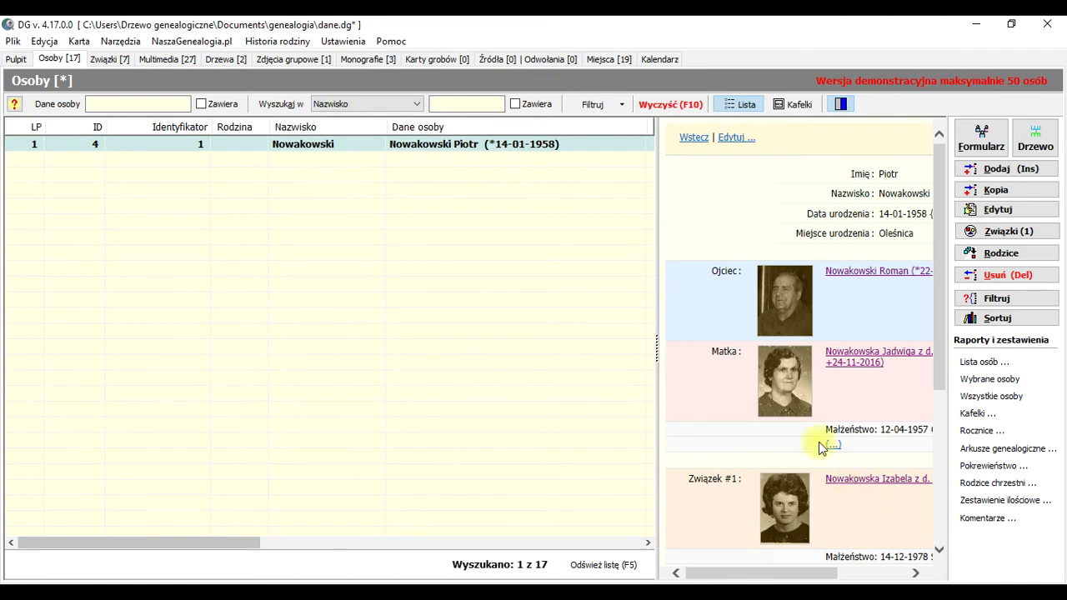